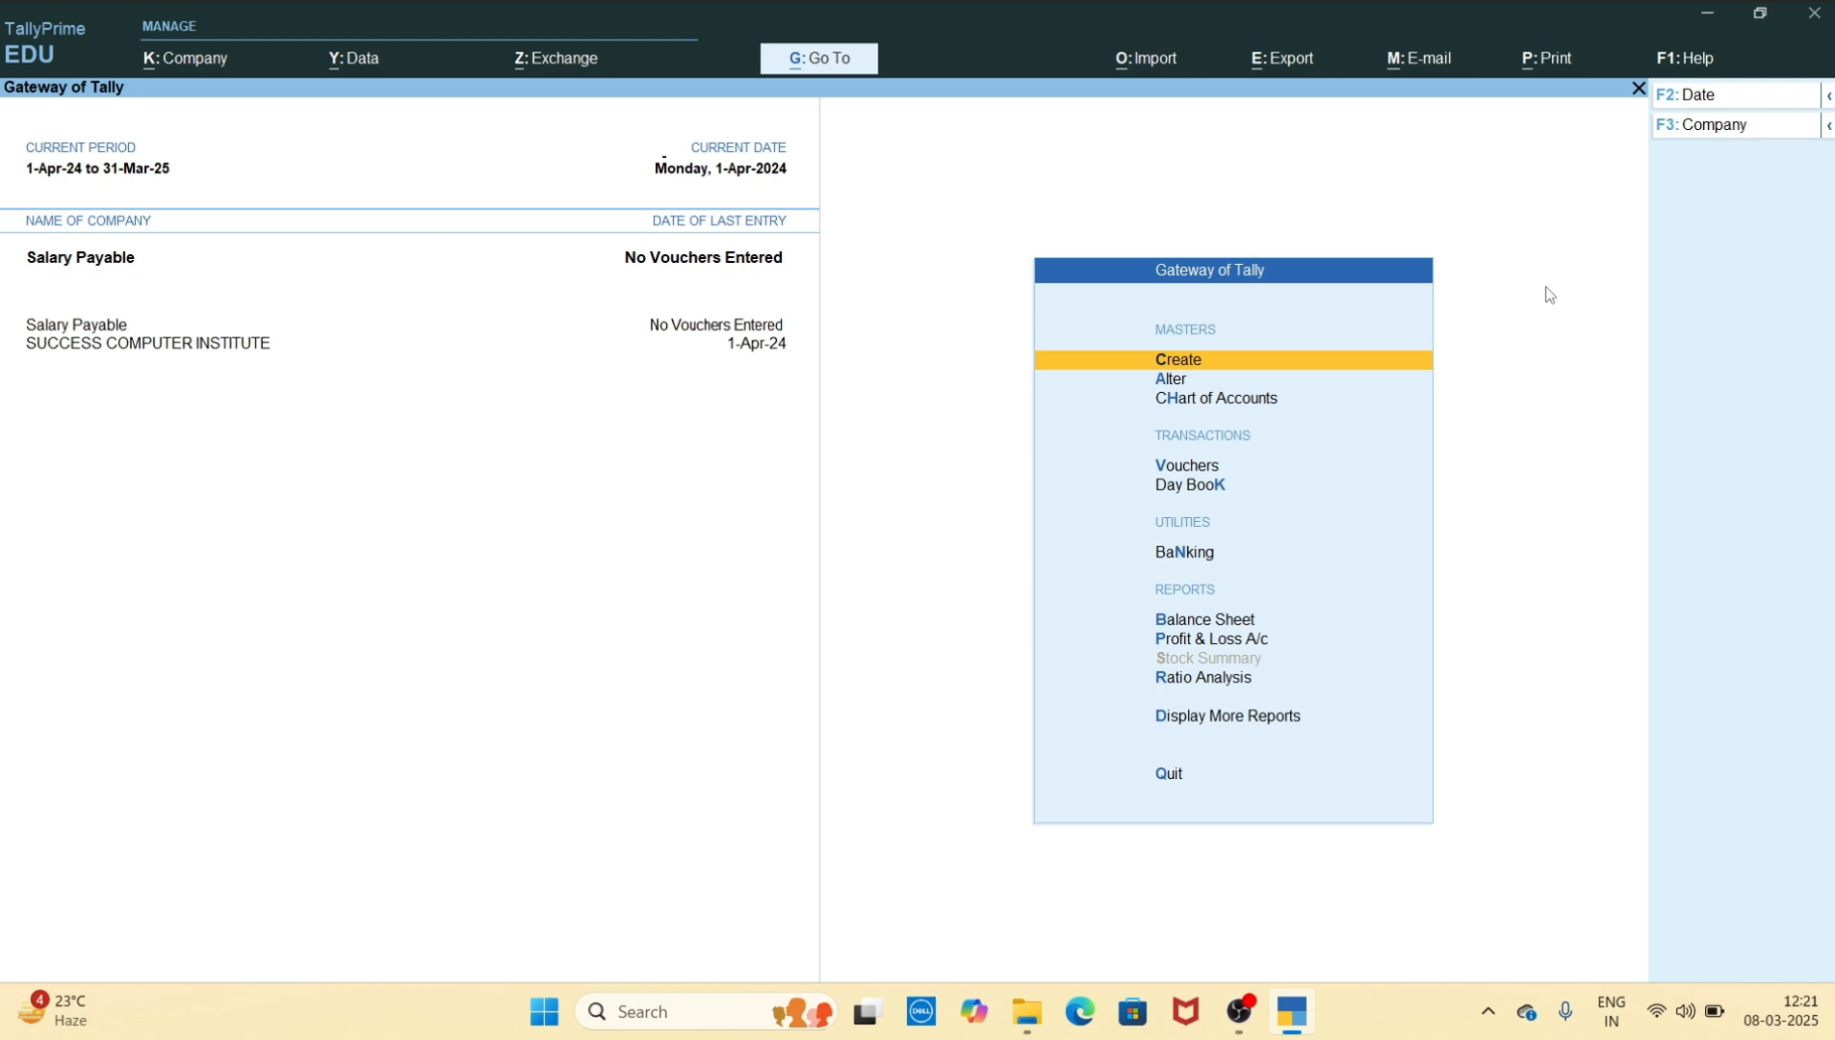
# Create a ledger named Salary Account under the Indirect Expenses group and save it
pyautogui.press('Return')
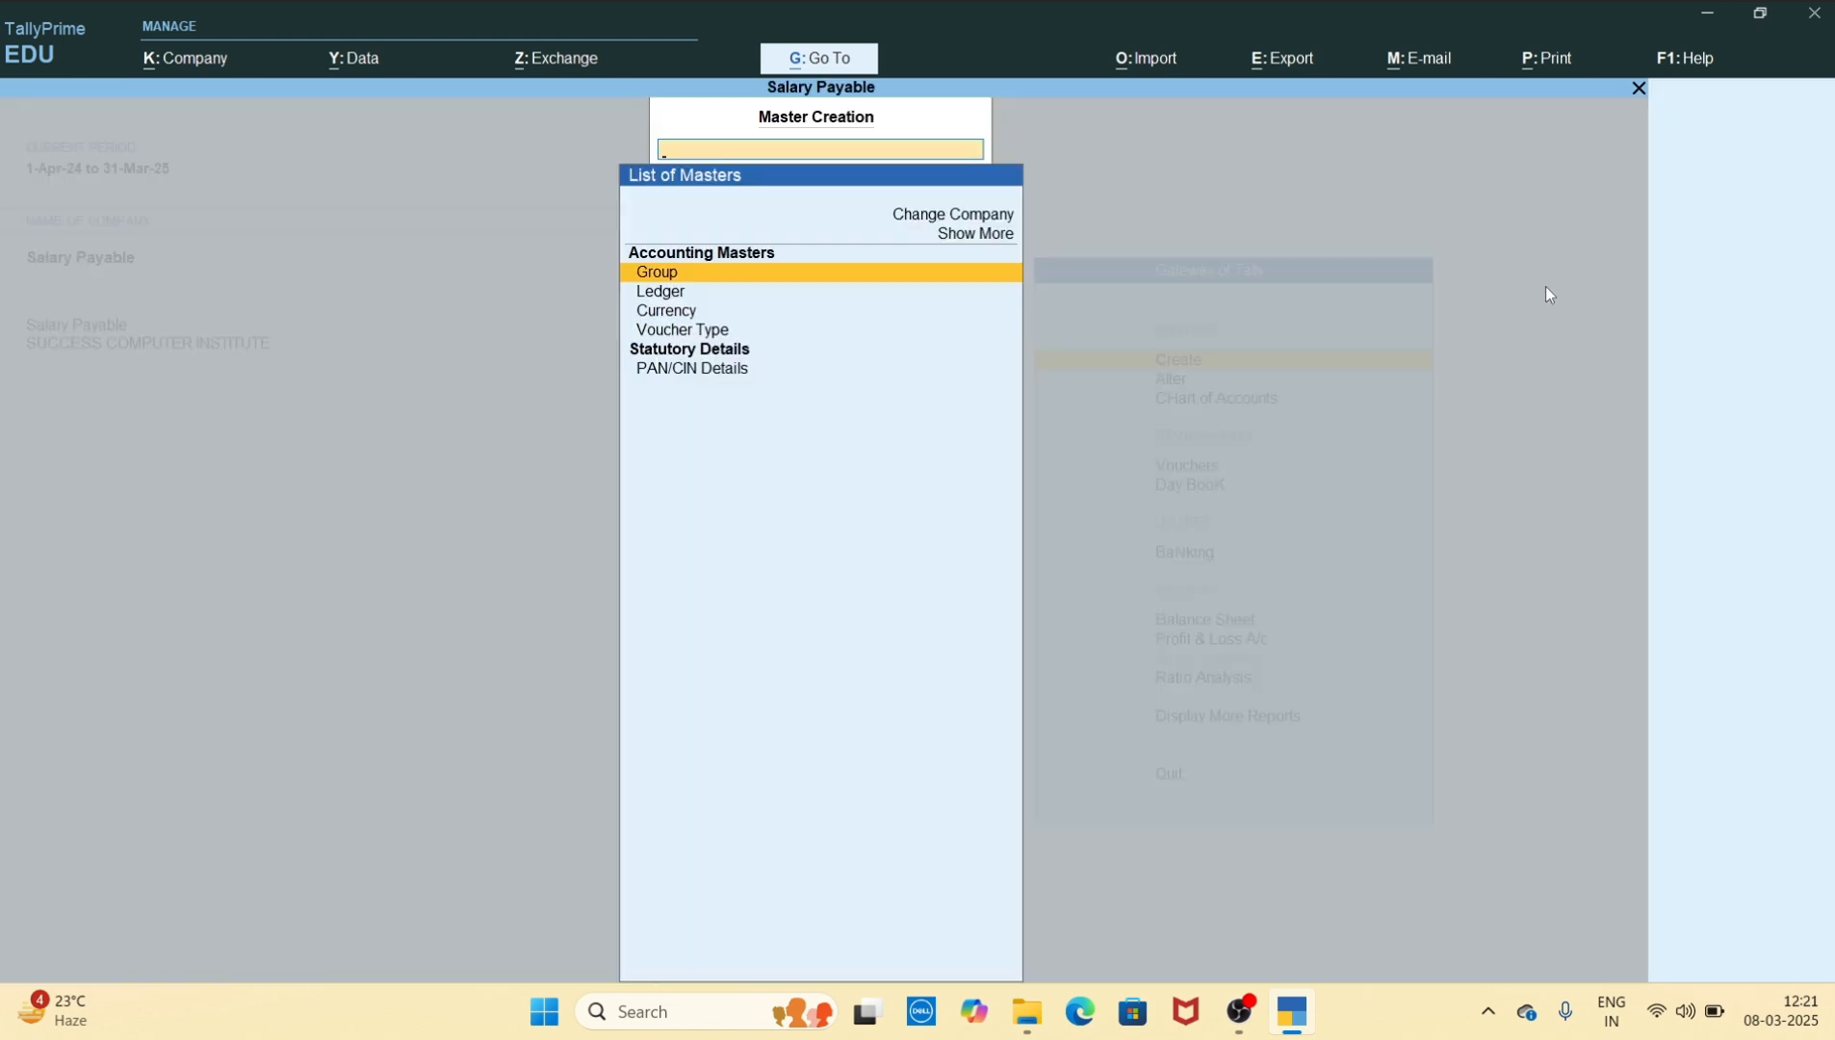
pyautogui.press('Down')
pyautogui.press('Return')
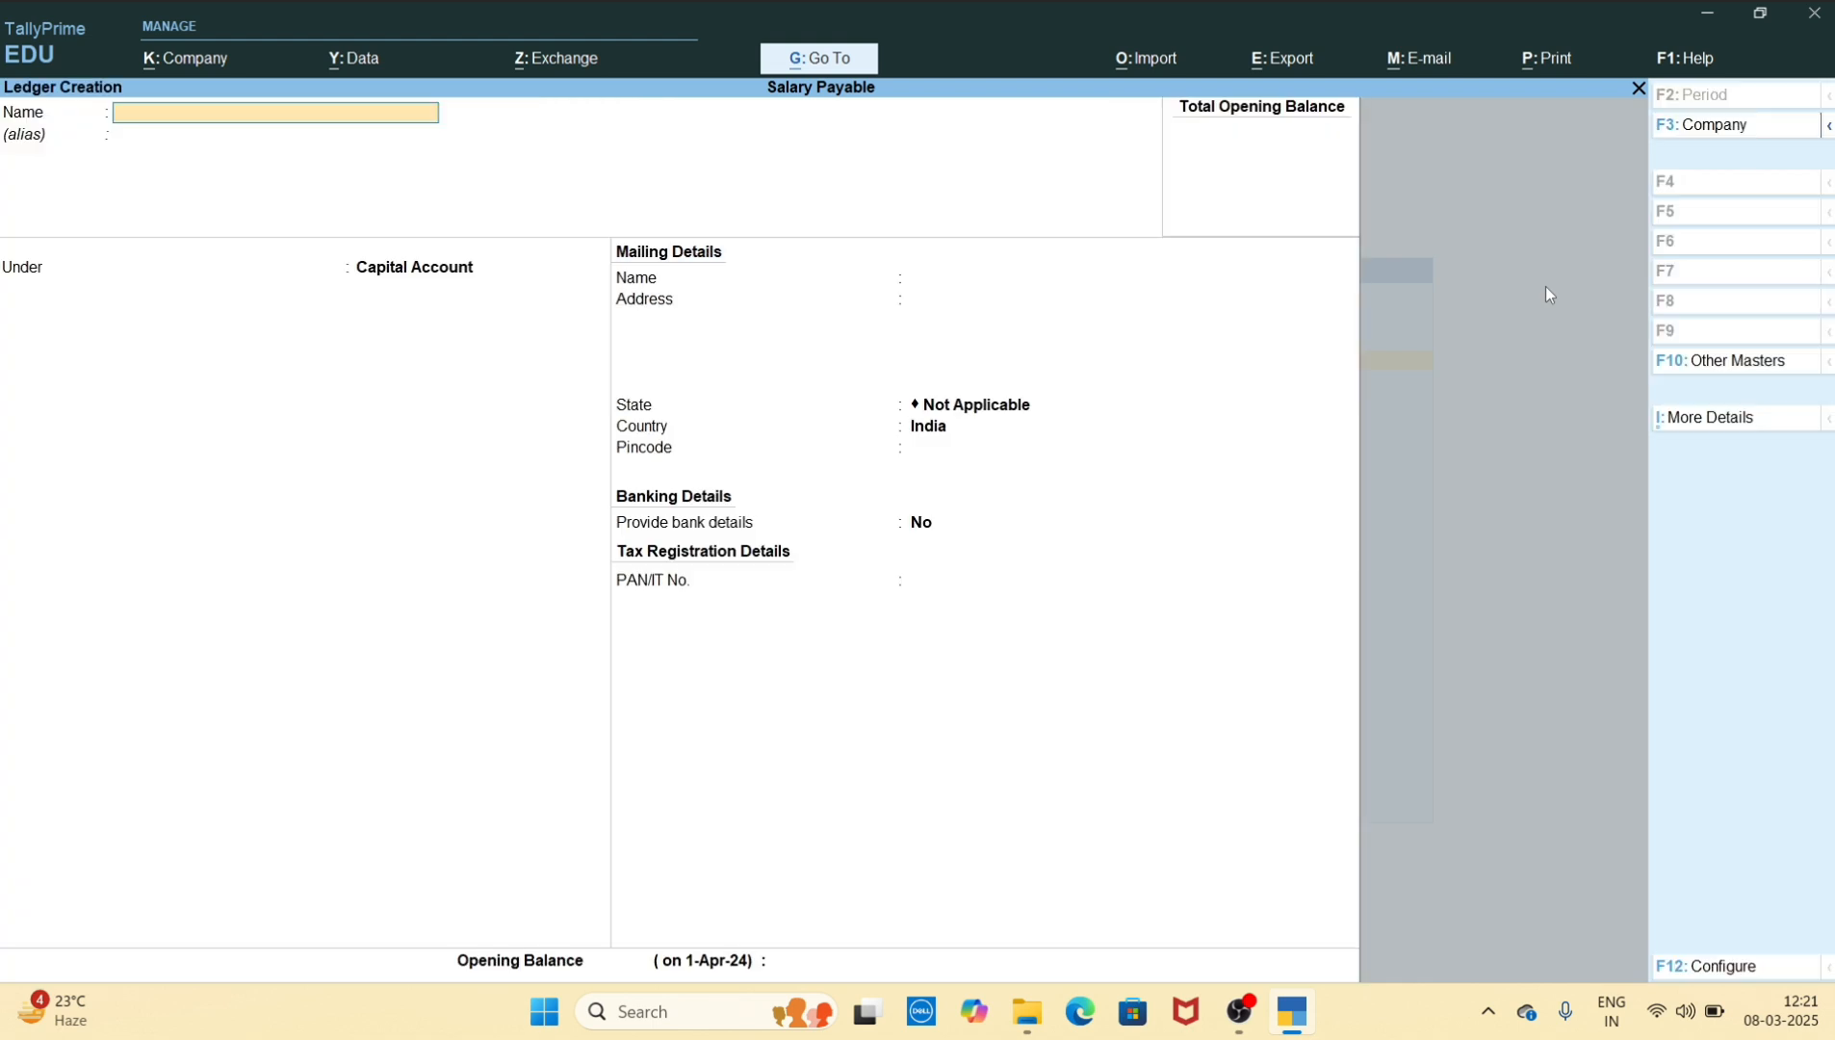
pyautogui.write('Salary Account')
pyautogui.press('Return')
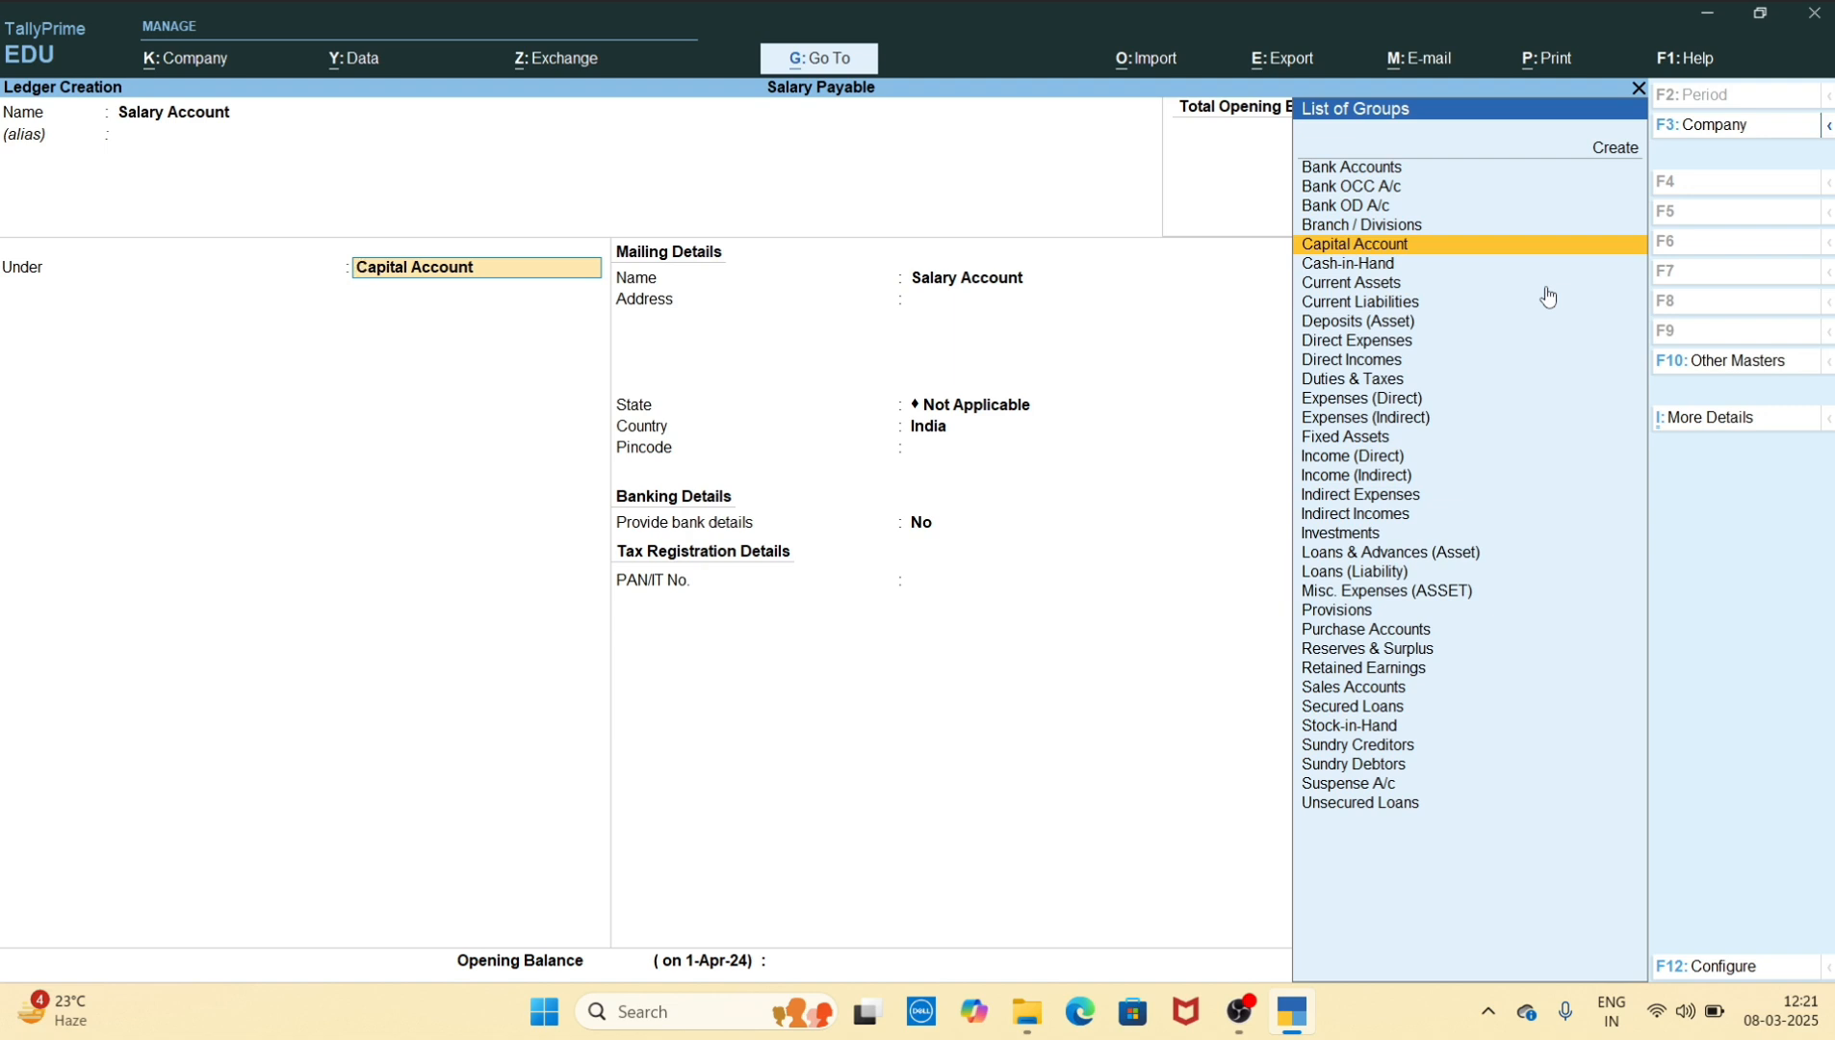
pyautogui.write('Indi')
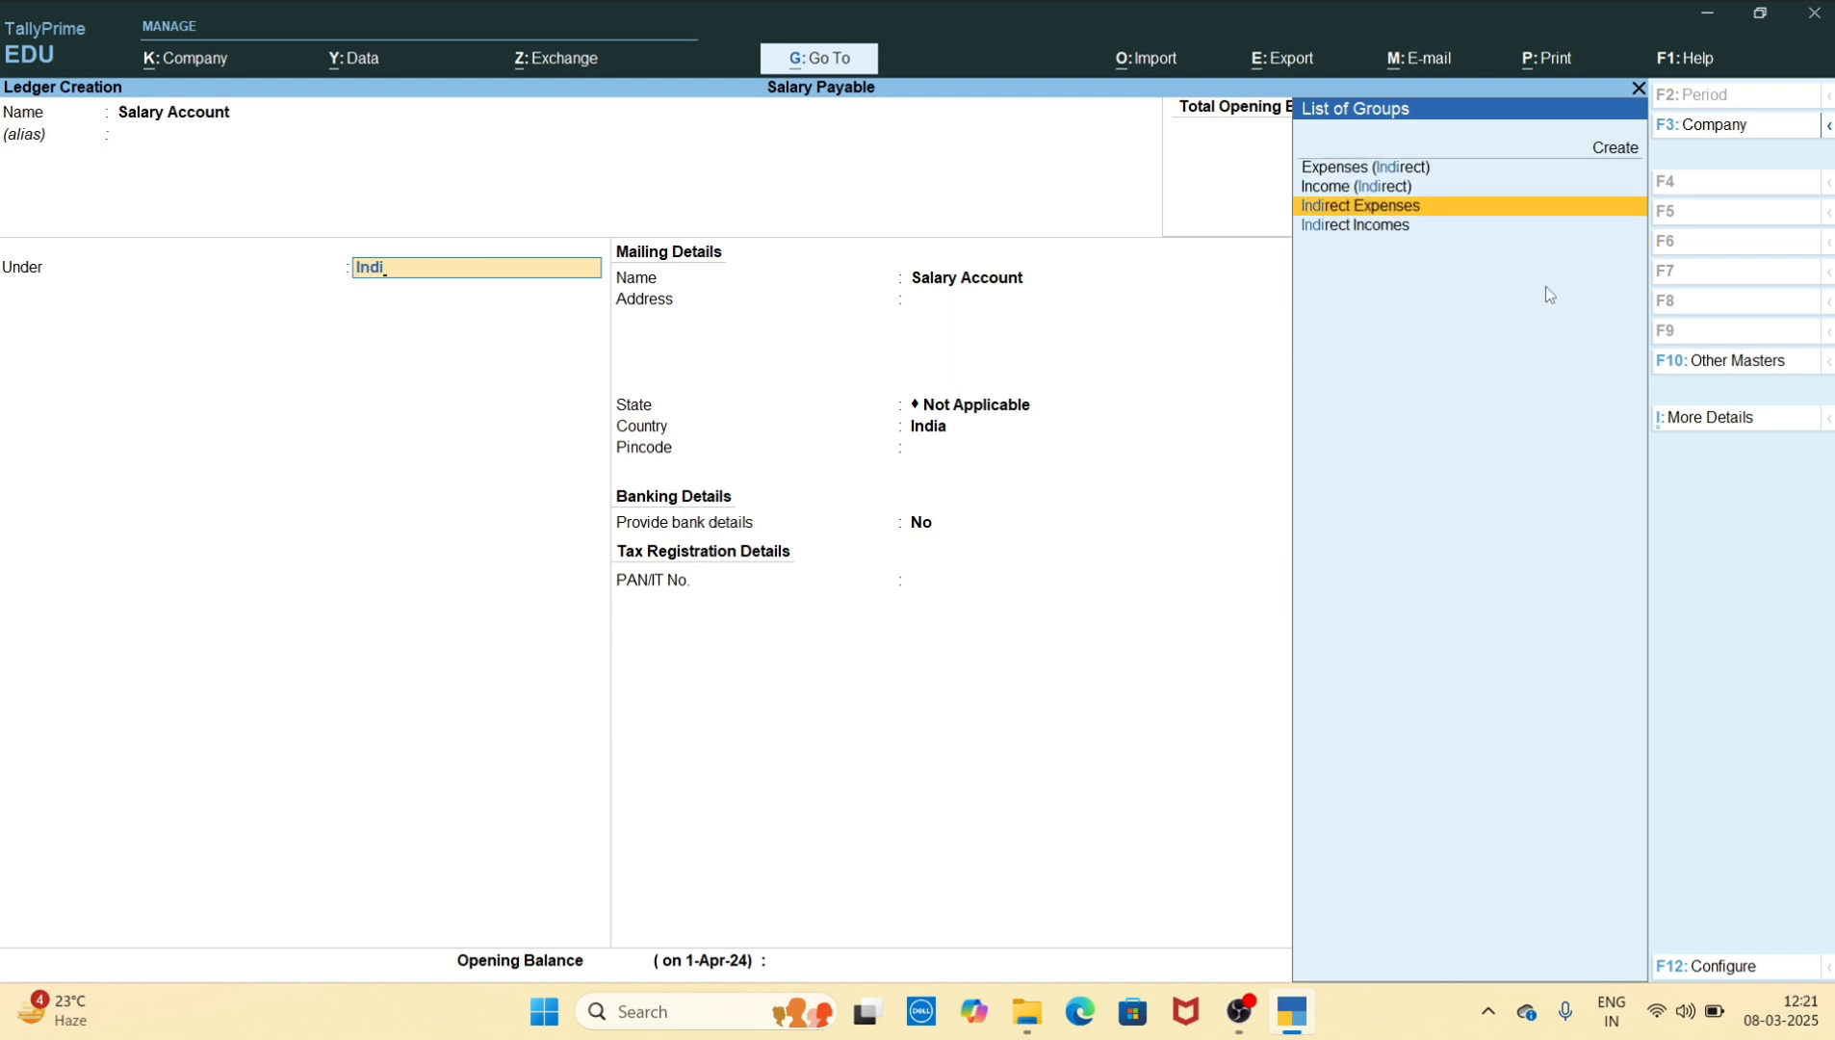
pyautogui.press('Return')
pyautogui.press('ctrl')
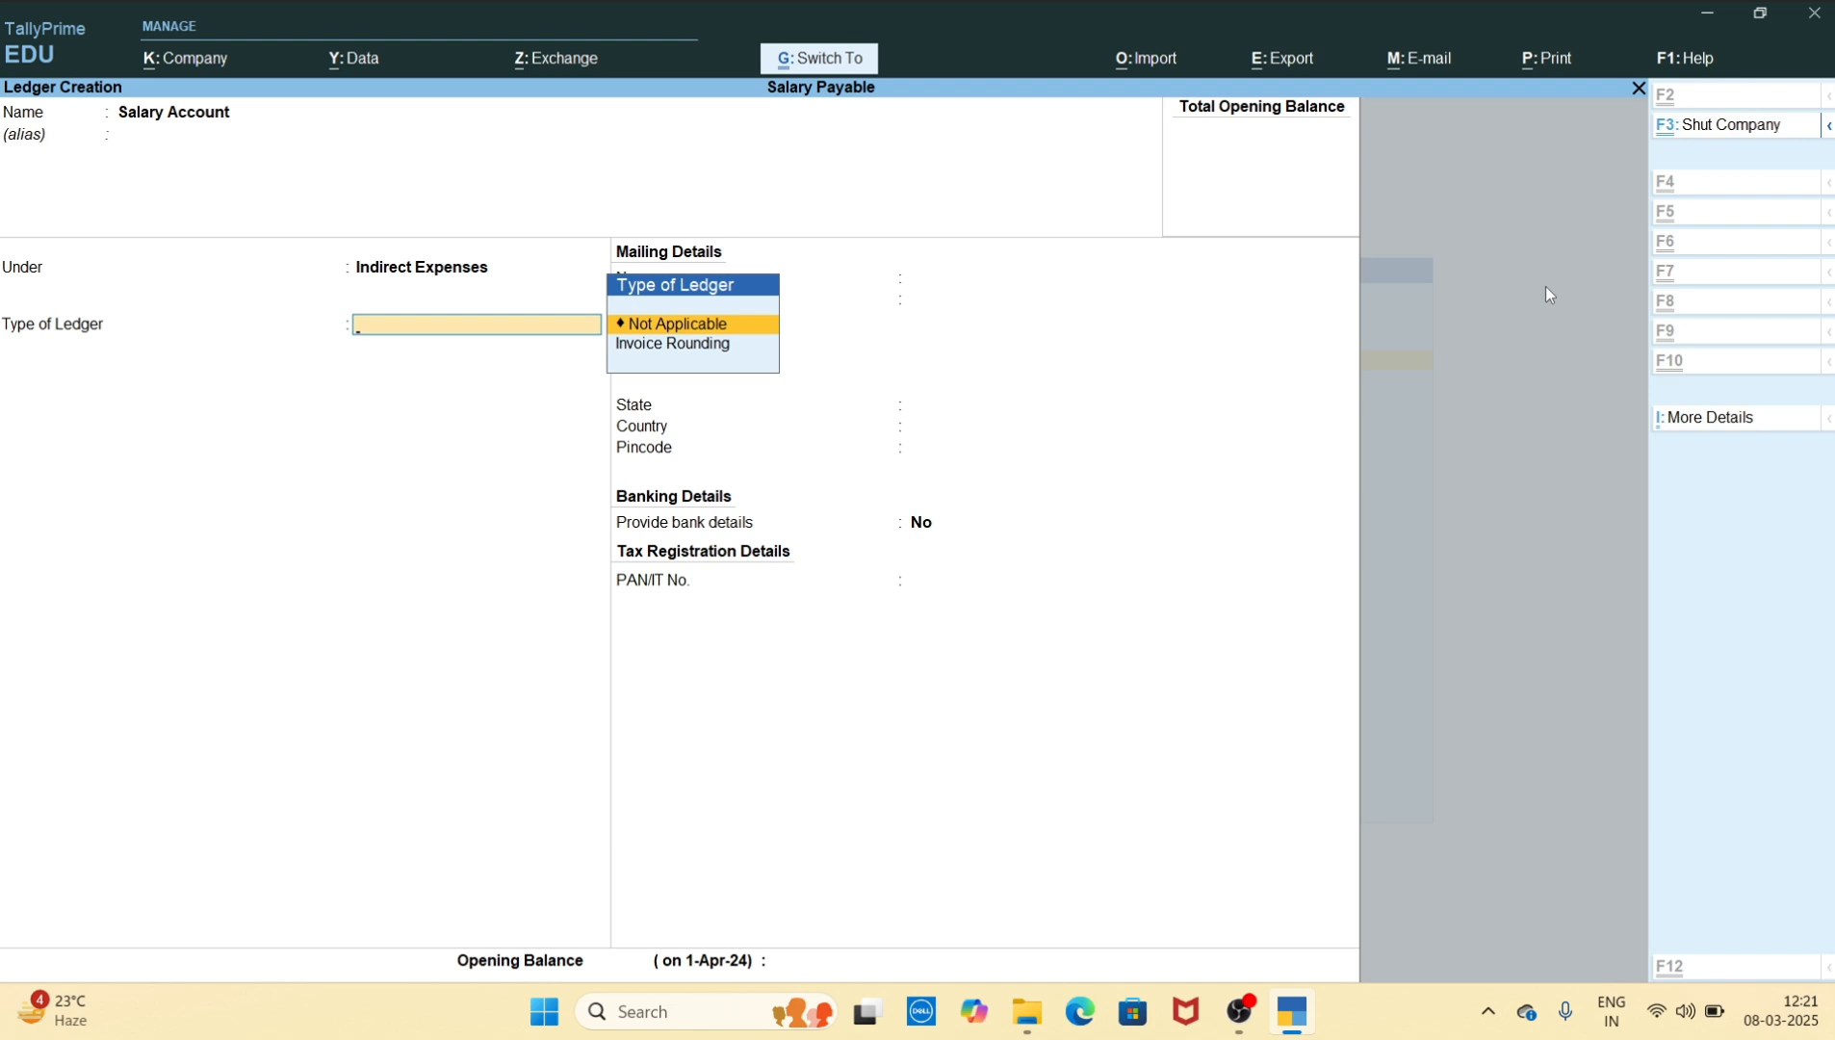
pyautogui.hotkey('ctrl', 'a')
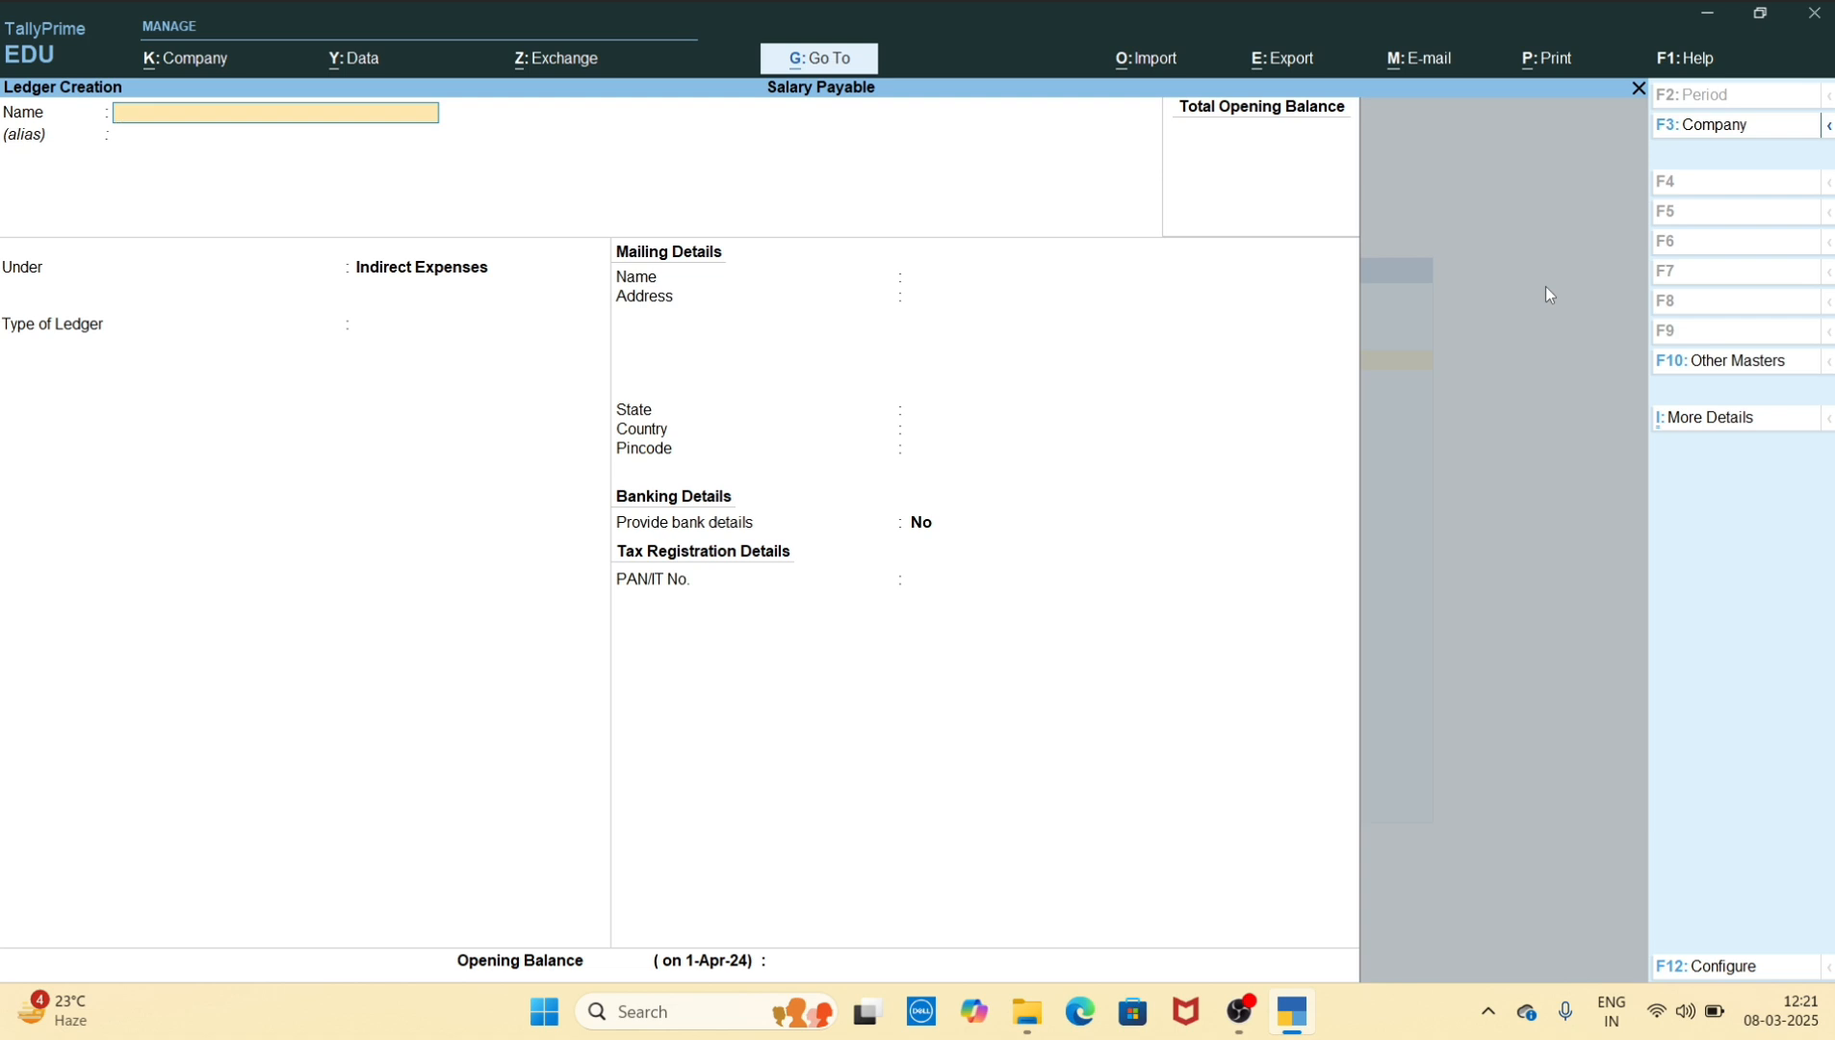
# Enter the first employee's full name as the name of the new ledger
pyautogui.write('Ashwin Mittal')
pyautogui.press('Return')
pyautogui.press('Return')
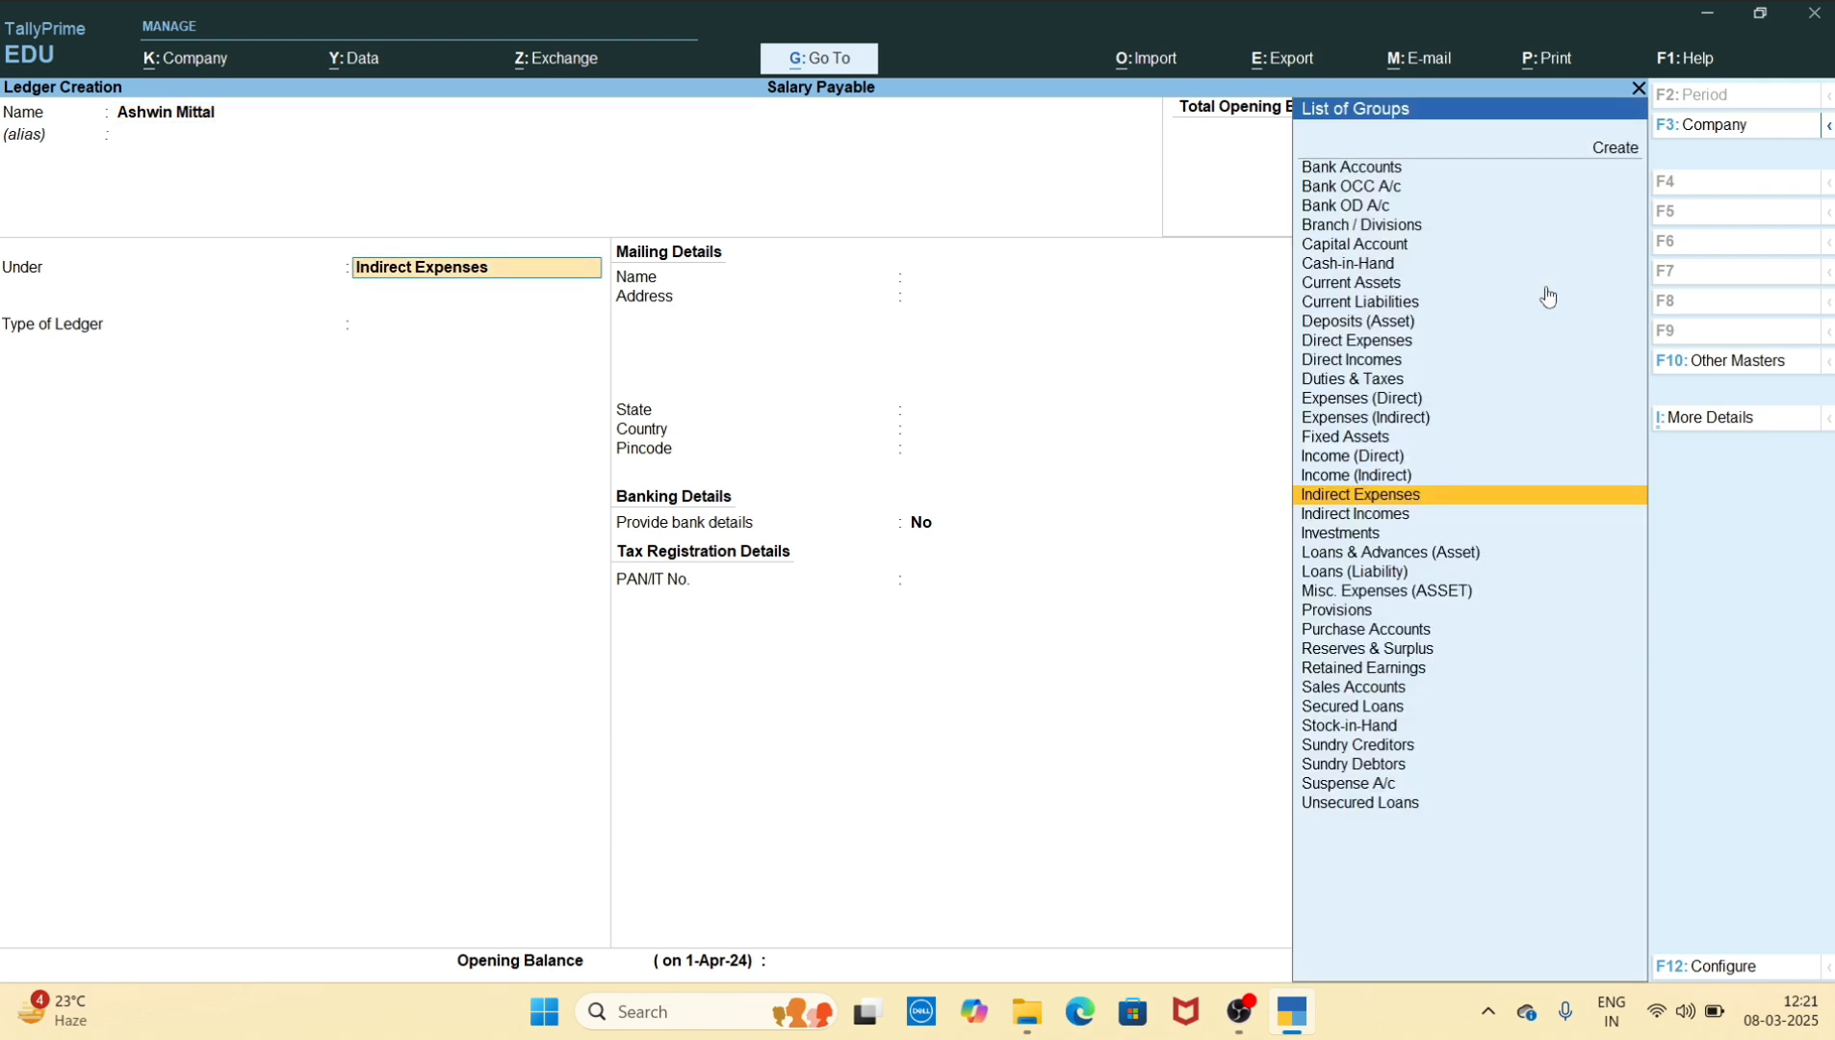
pyautogui.write('Cu')
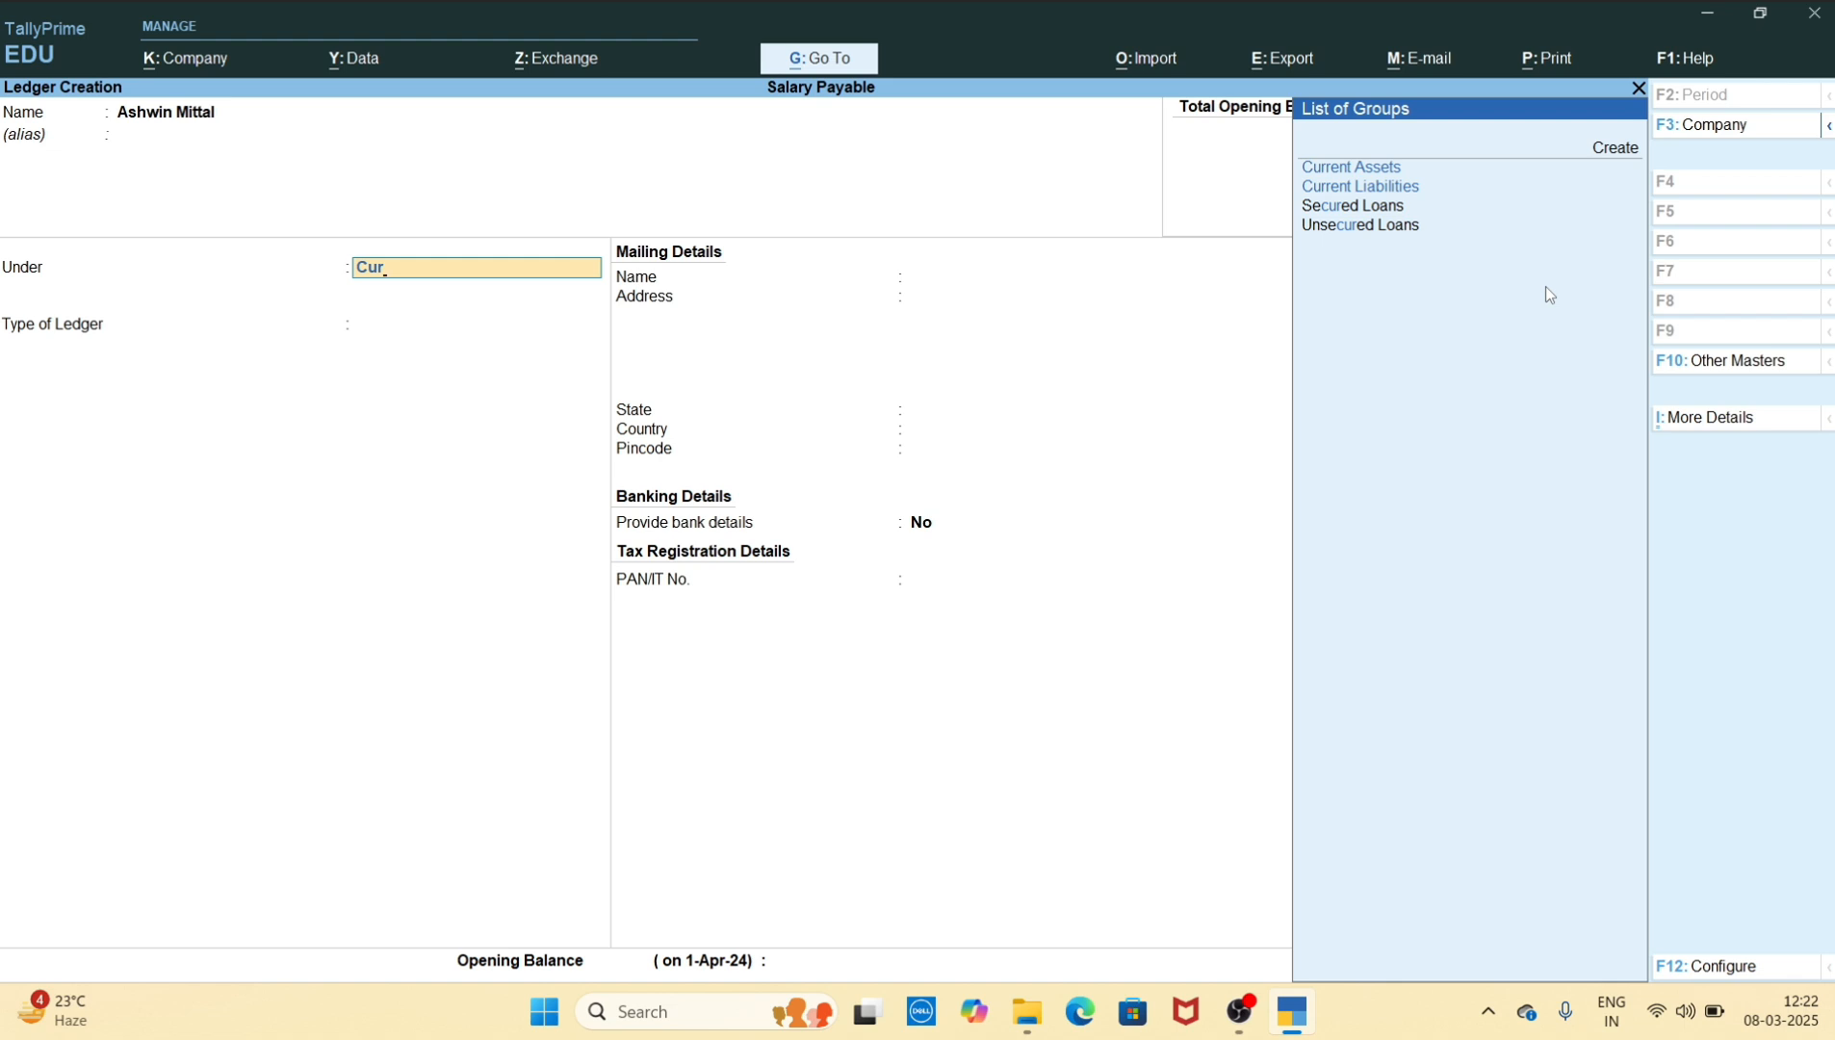
pyautogui.write('r')
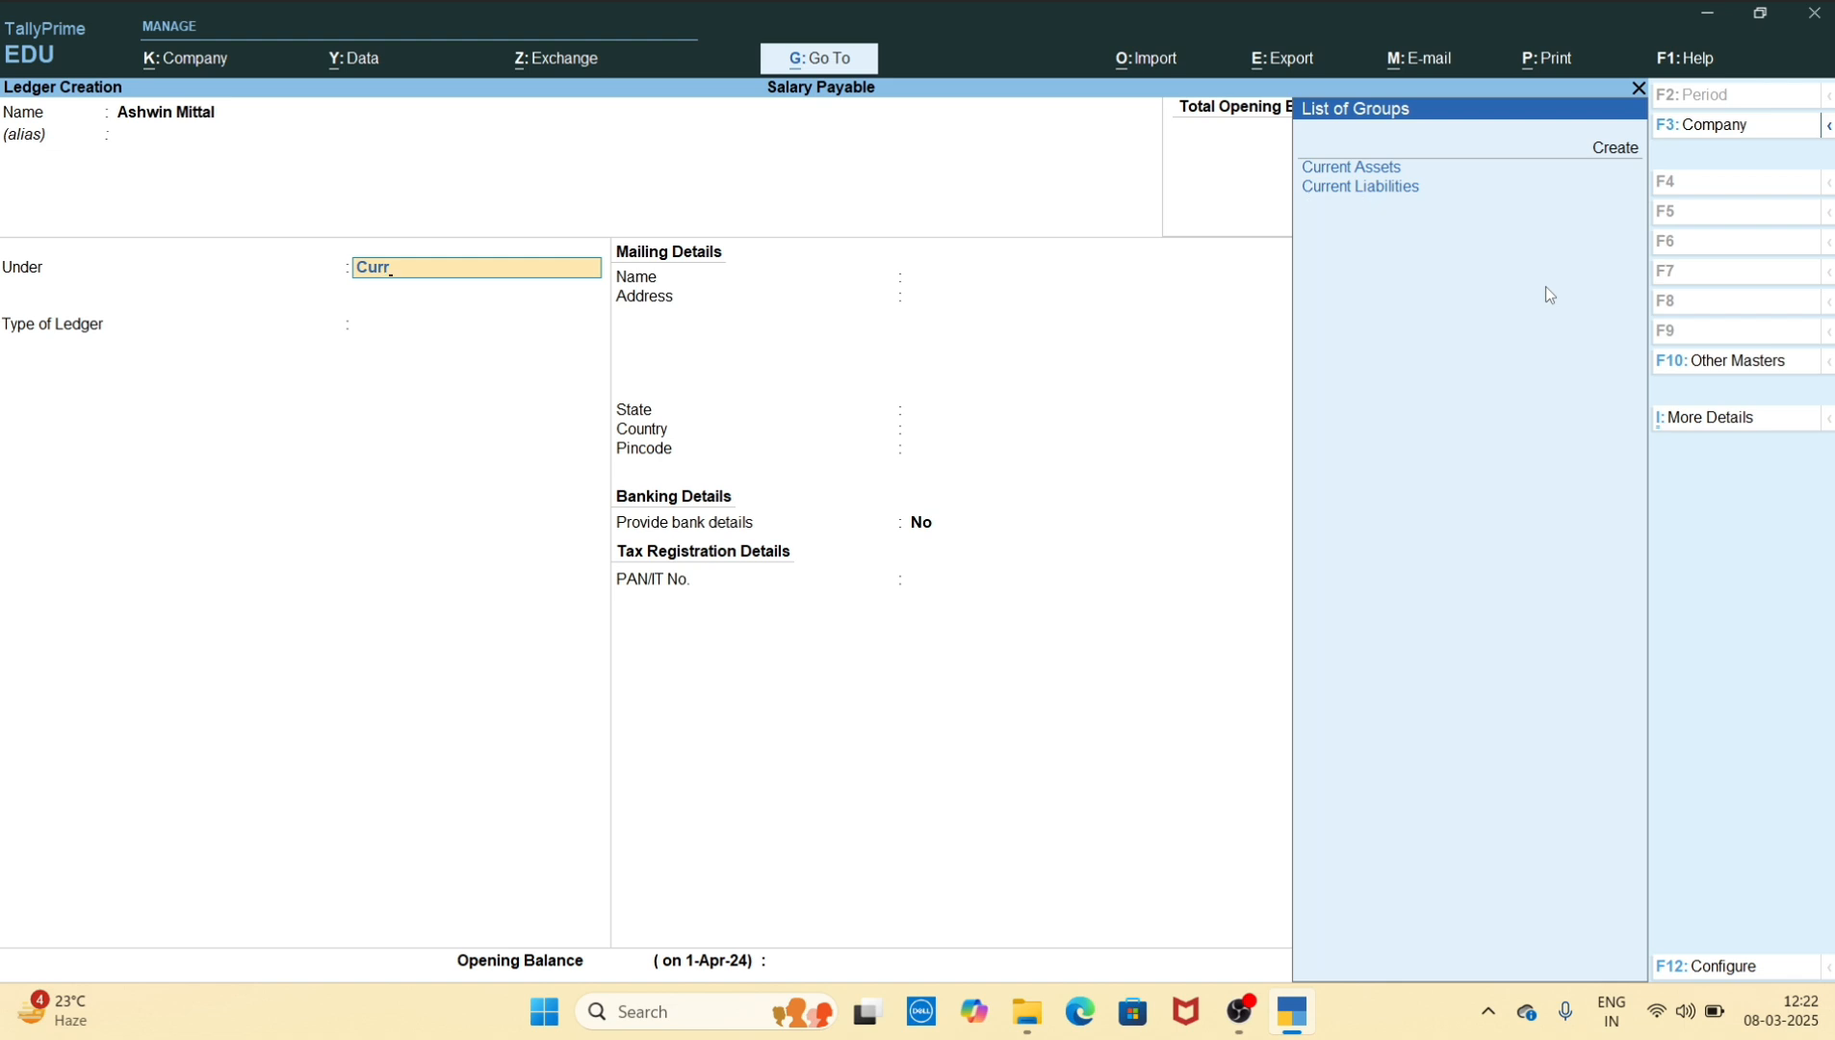
pyautogui.press('BackSpace')
pyautogui.press('BackSpace')
pyautogui.press('BackSpace')
pyautogui.press('BackSpace')
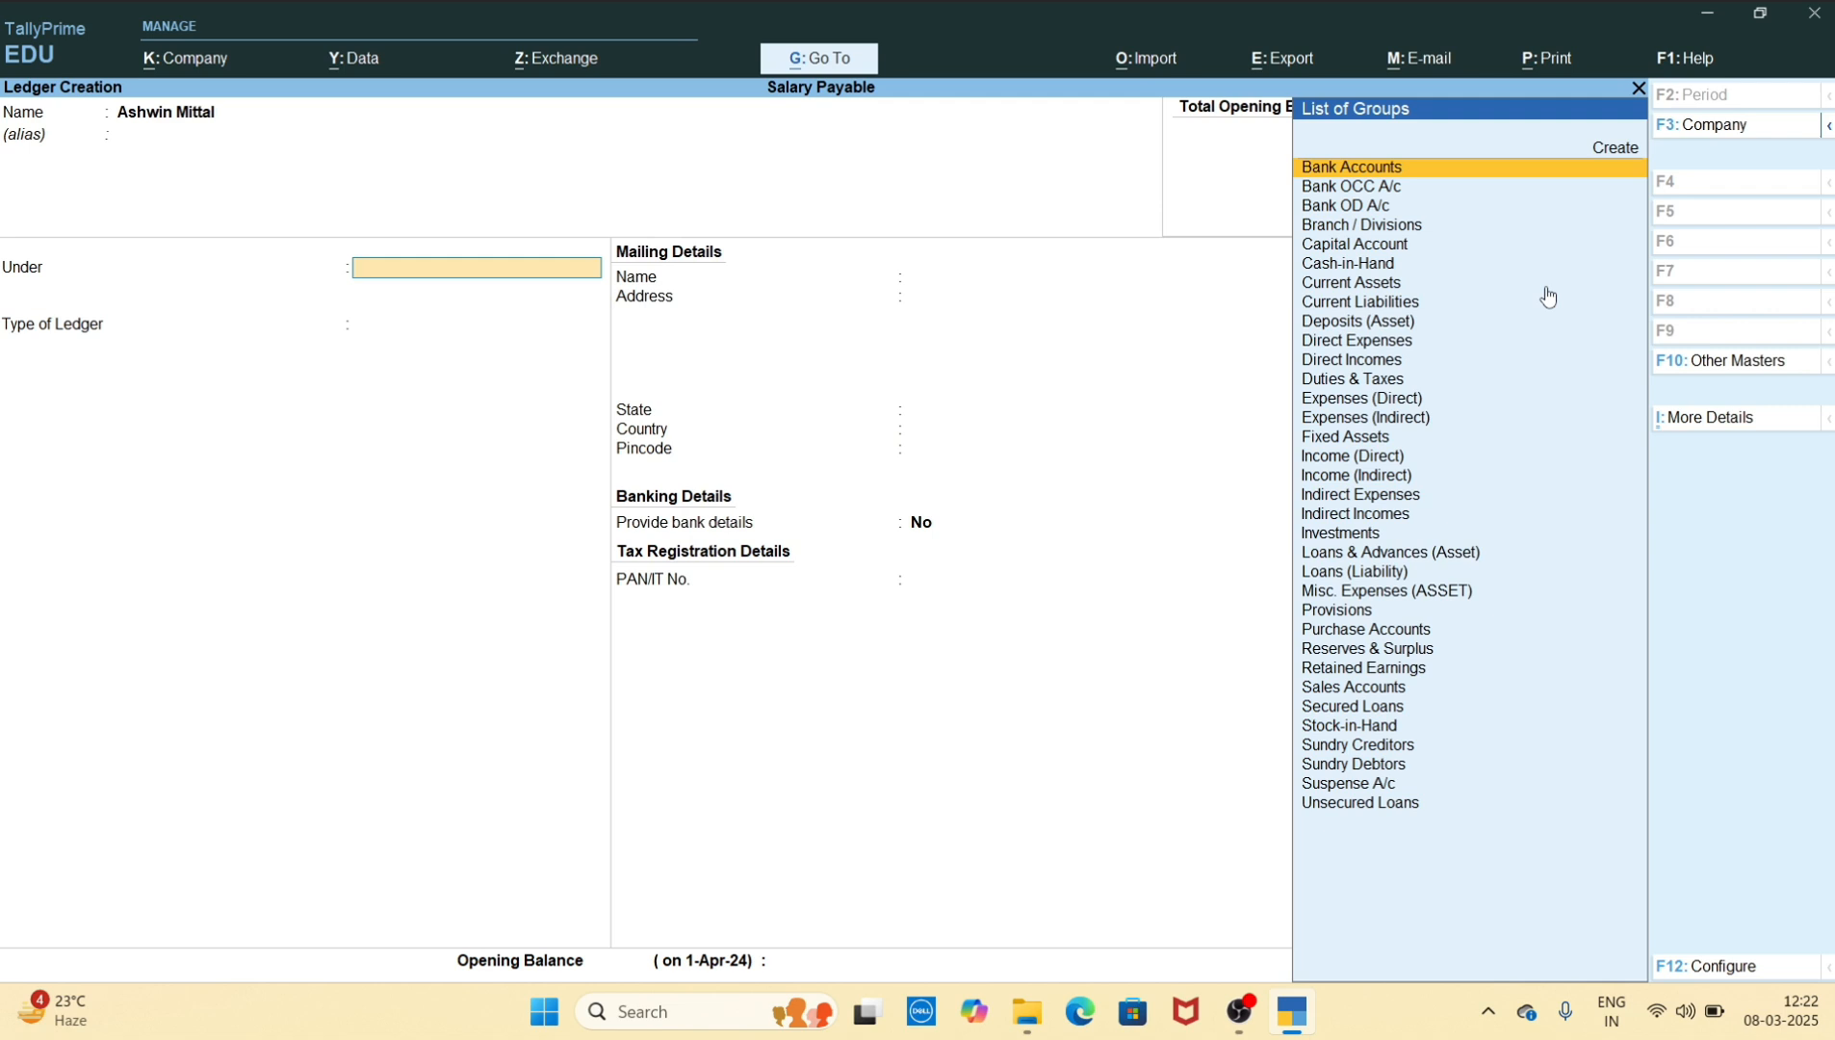
# Create a Salary Payable group under Current Liabilities as the first employee ledger's parent group, and save the ledger
pyautogui.press('alt')
pyautogui.hotkey('alt', 'c')
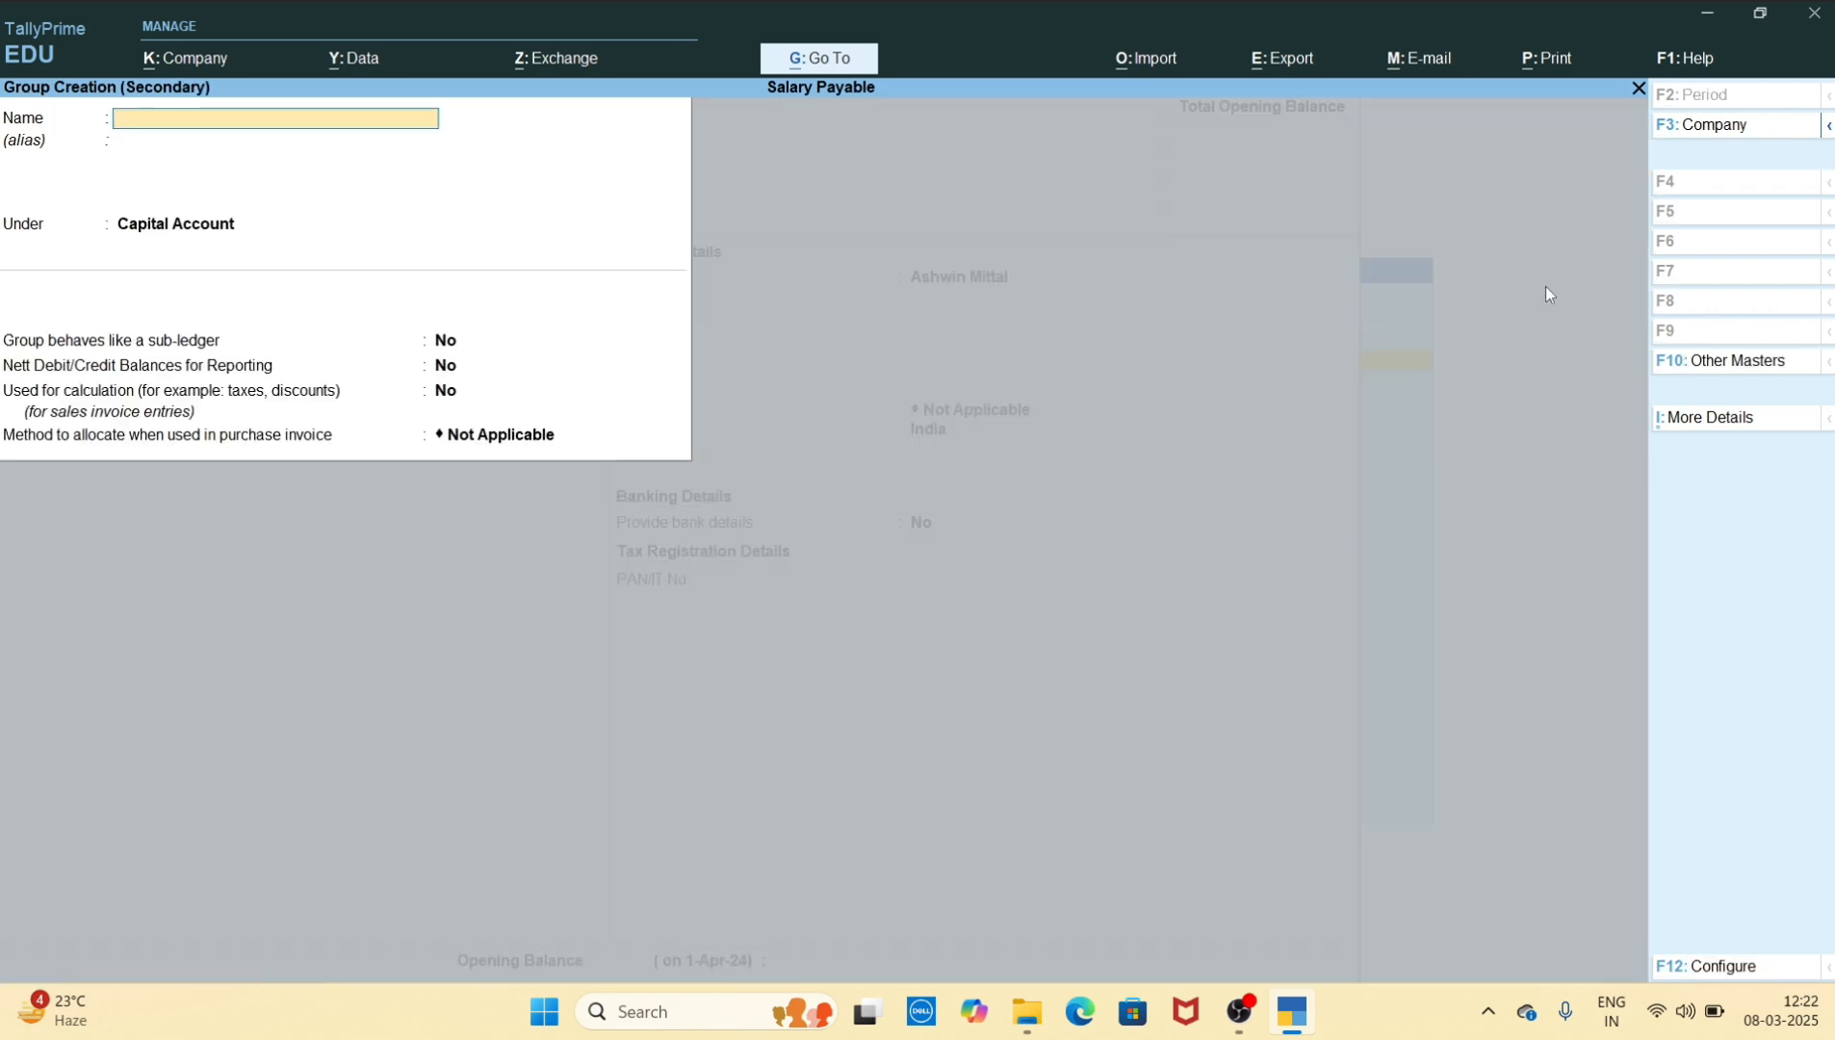
pyautogui.write('Salary Payable')
pyautogui.press('Return')
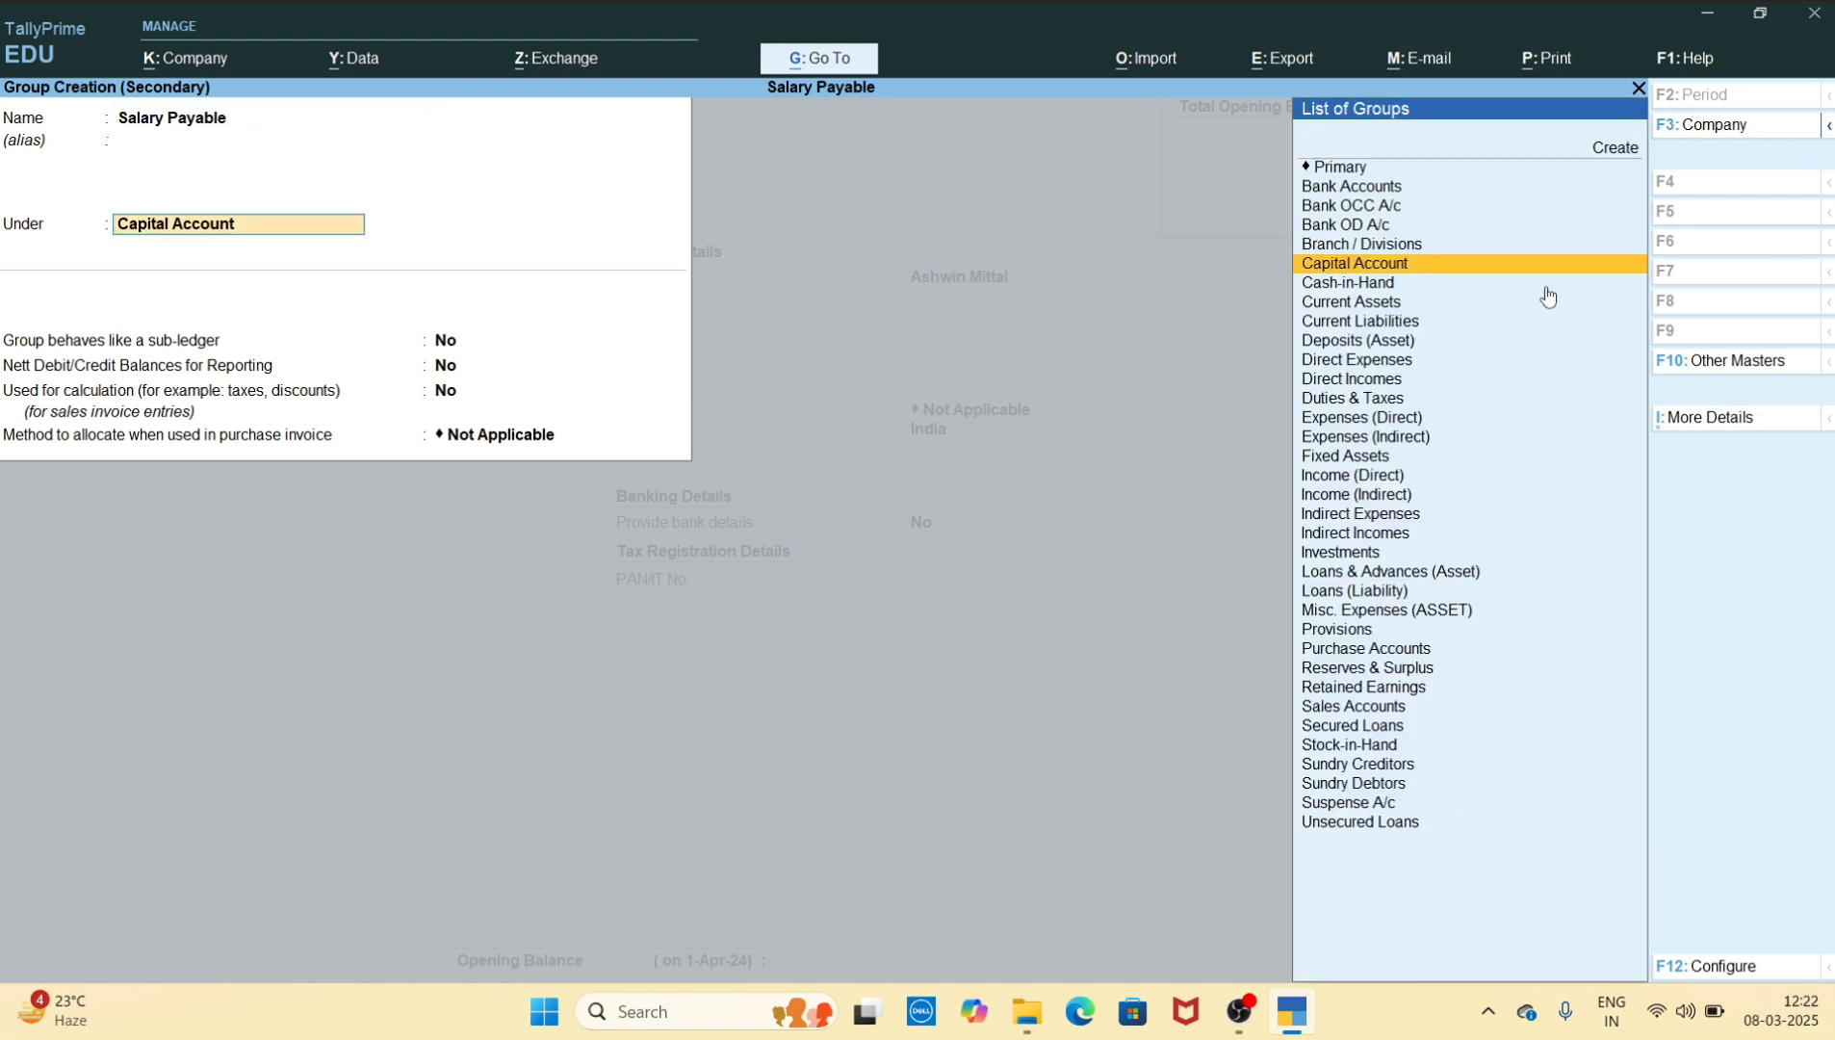
pyautogui.write('Cur')
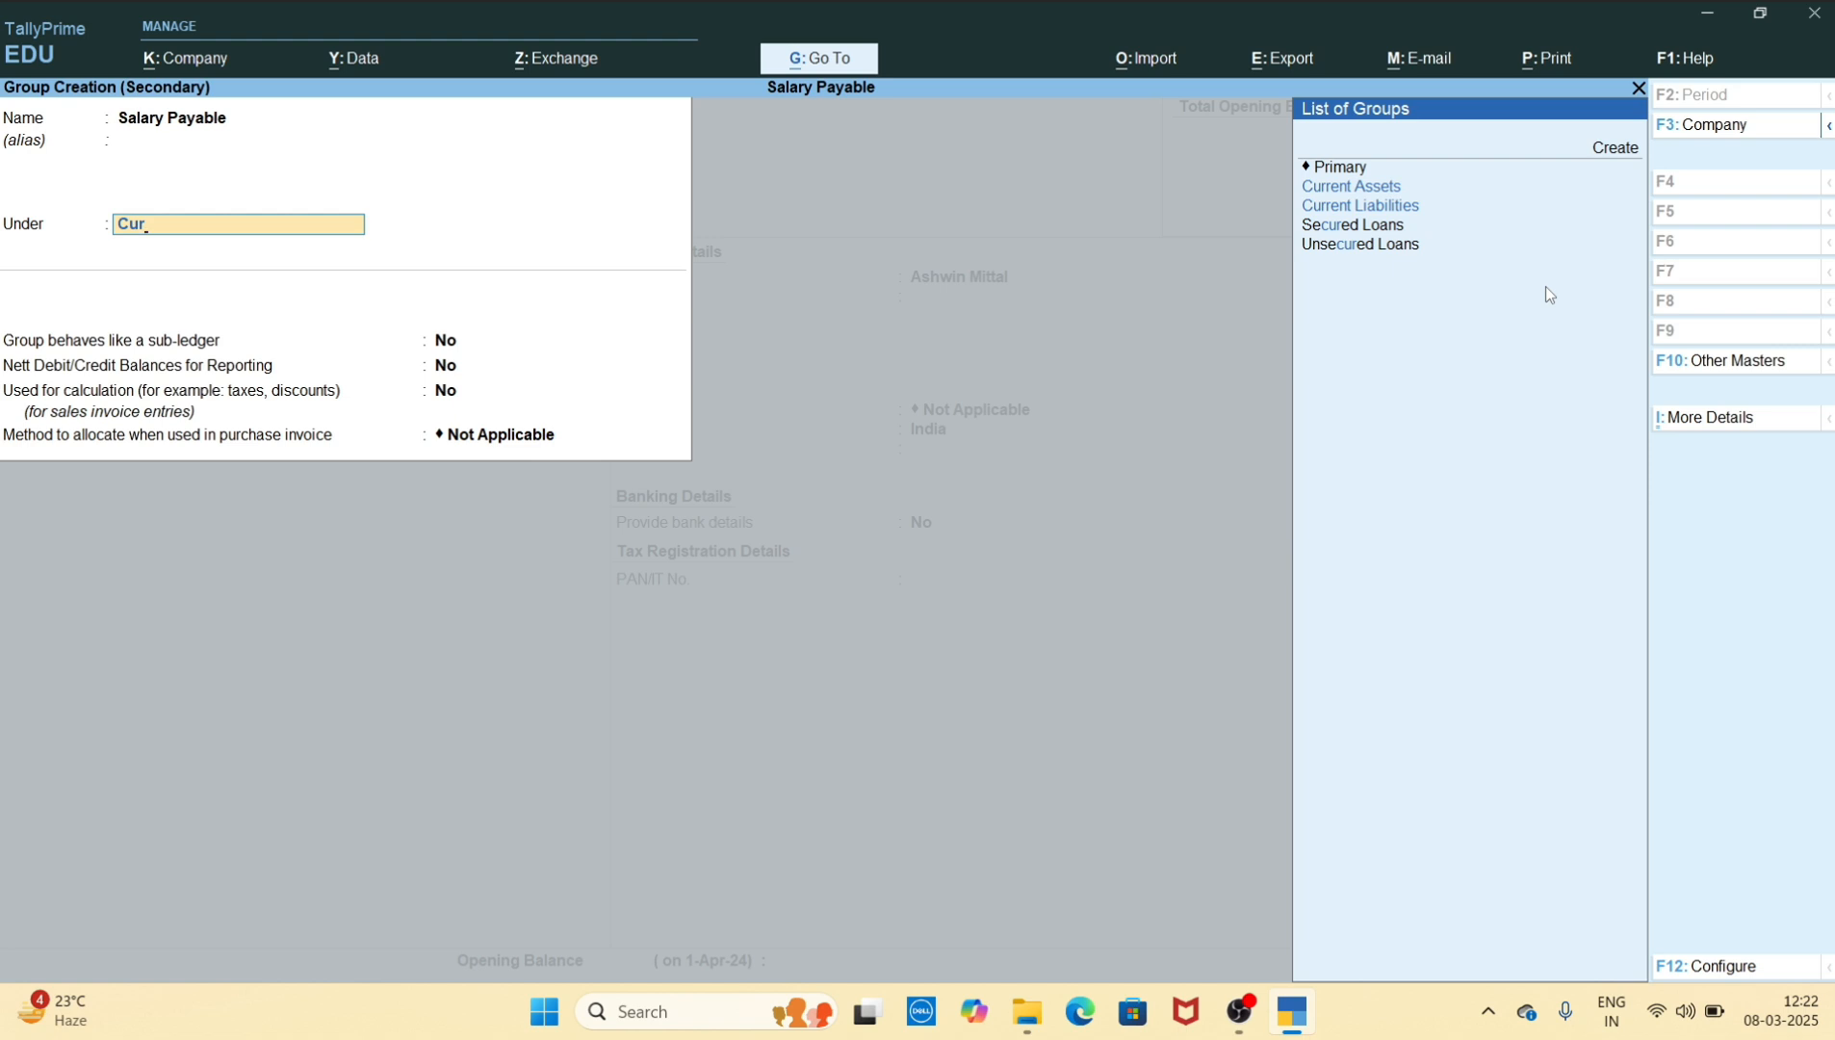
pyautogui.press('Down')
pyautogui.press('Return')
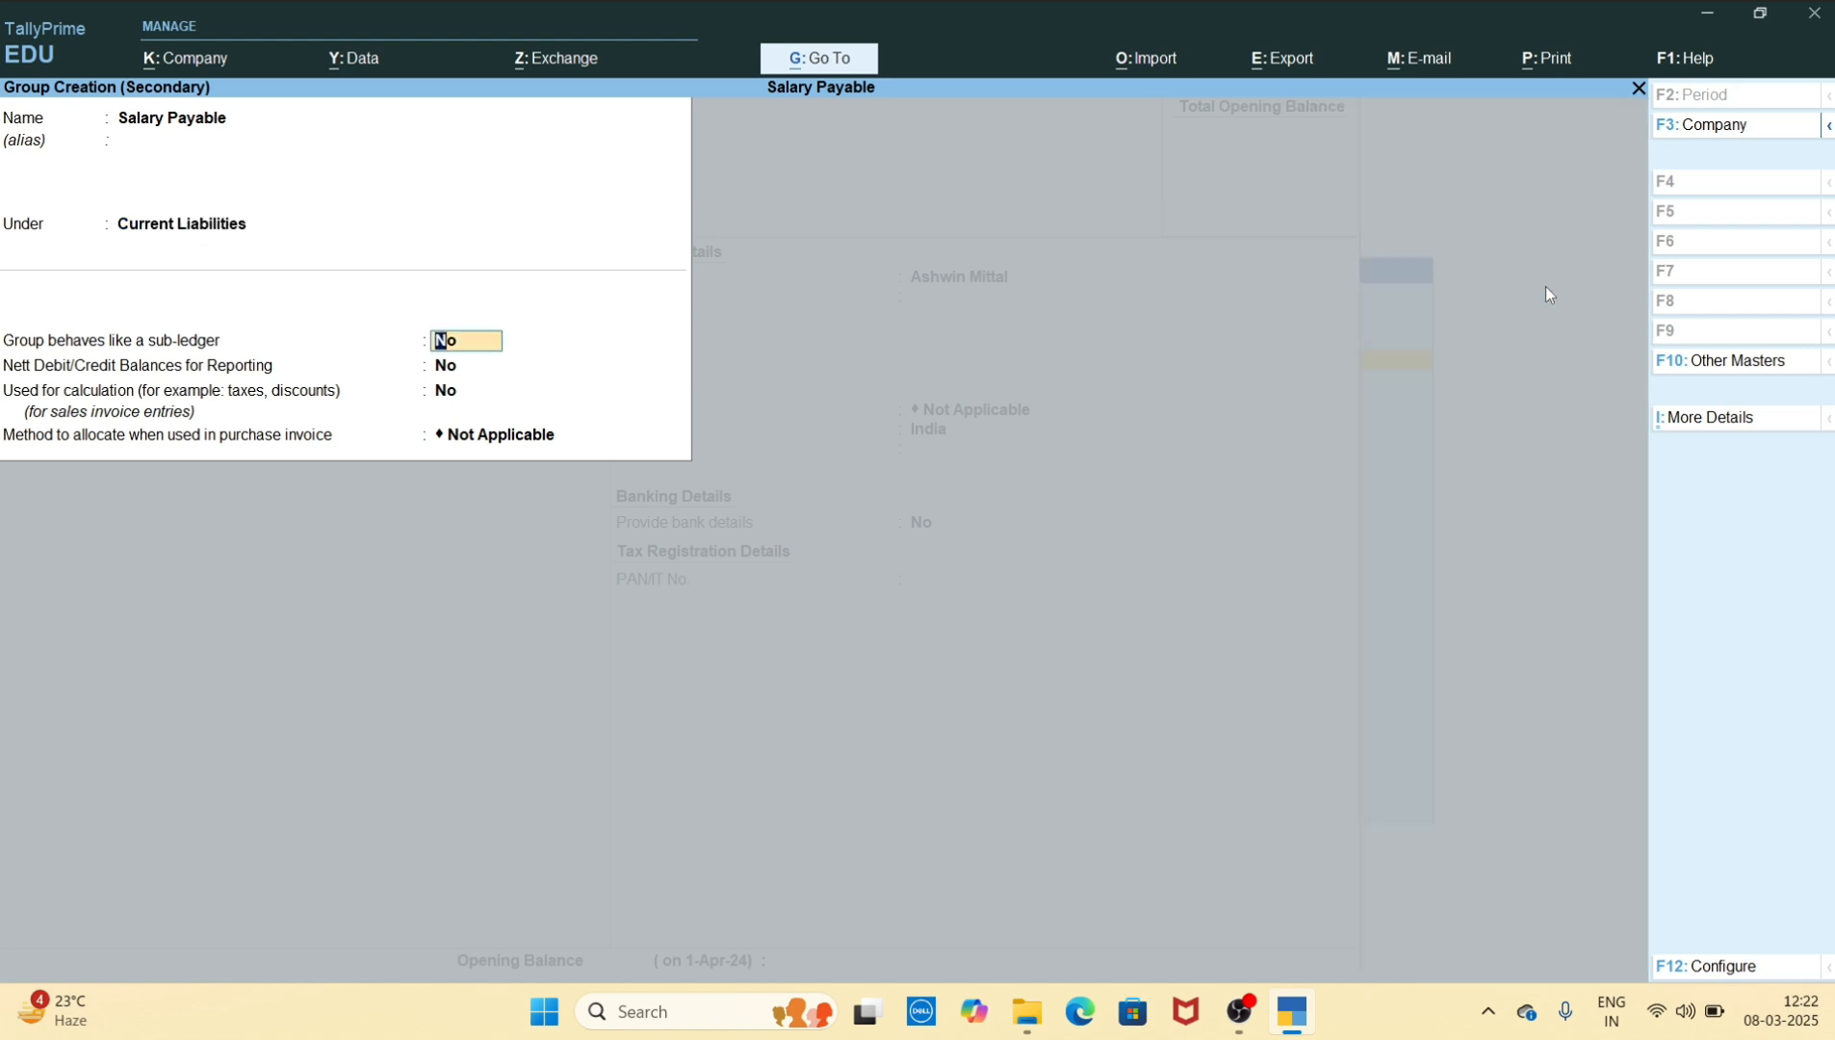
pyautogui.hotkey('ctrl', 'a')
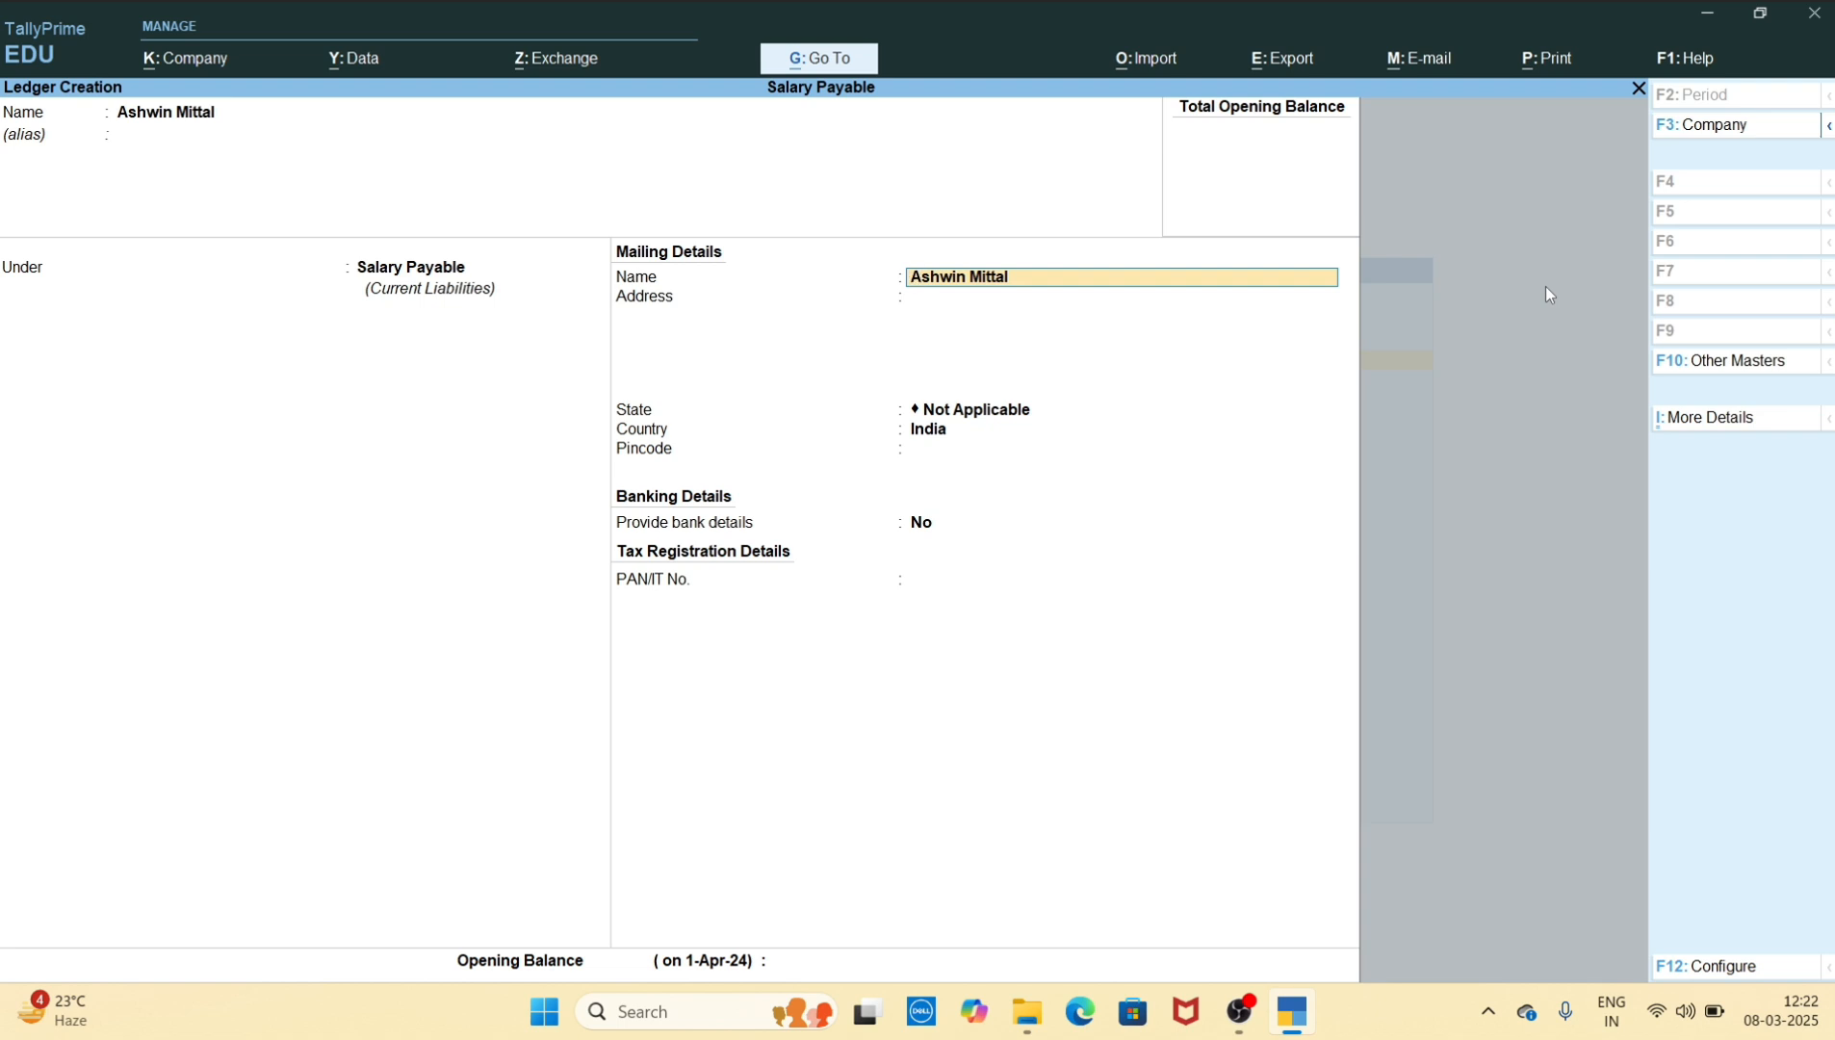
pyautogui.hotkey('ctrl', 'a')
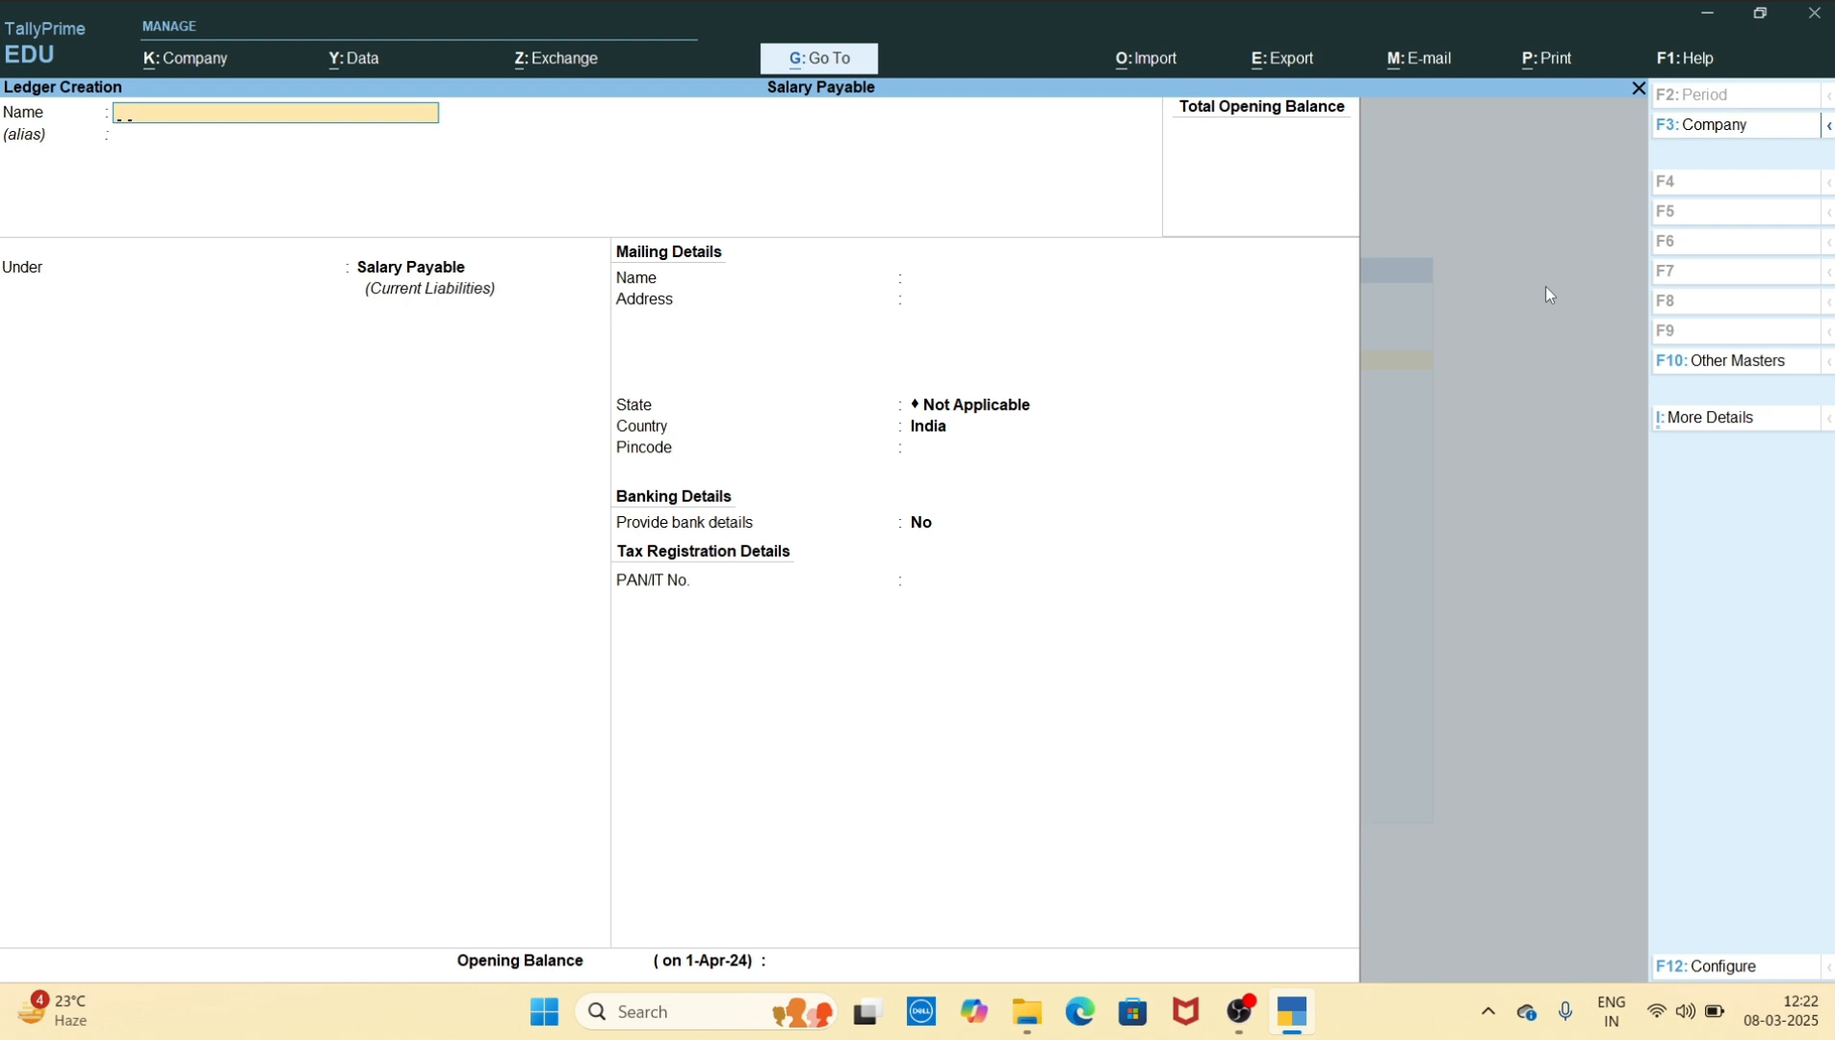
# Create a ledger with the second employee's full name under the Salary Payable group
pyautogui.write('Vikas Gupta')
pyautogui.press('Return')
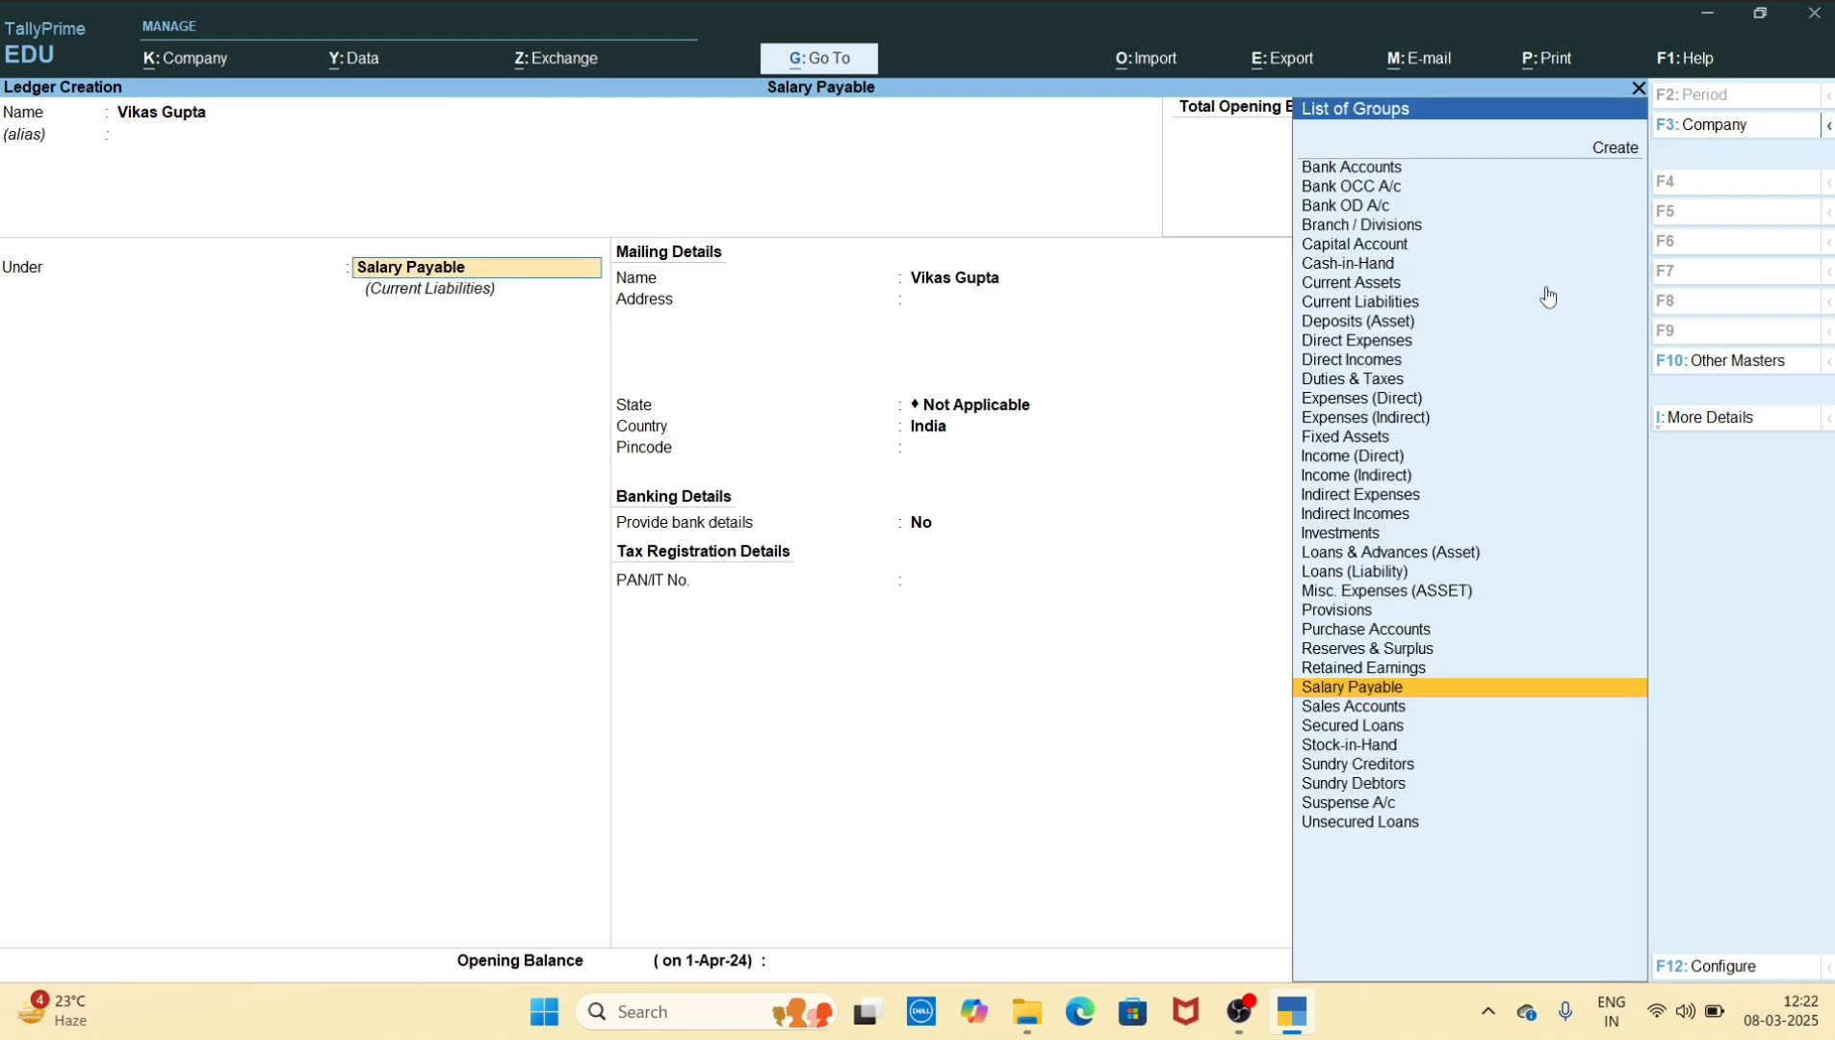
pyautogui.hotkey('ctrl', 'a')
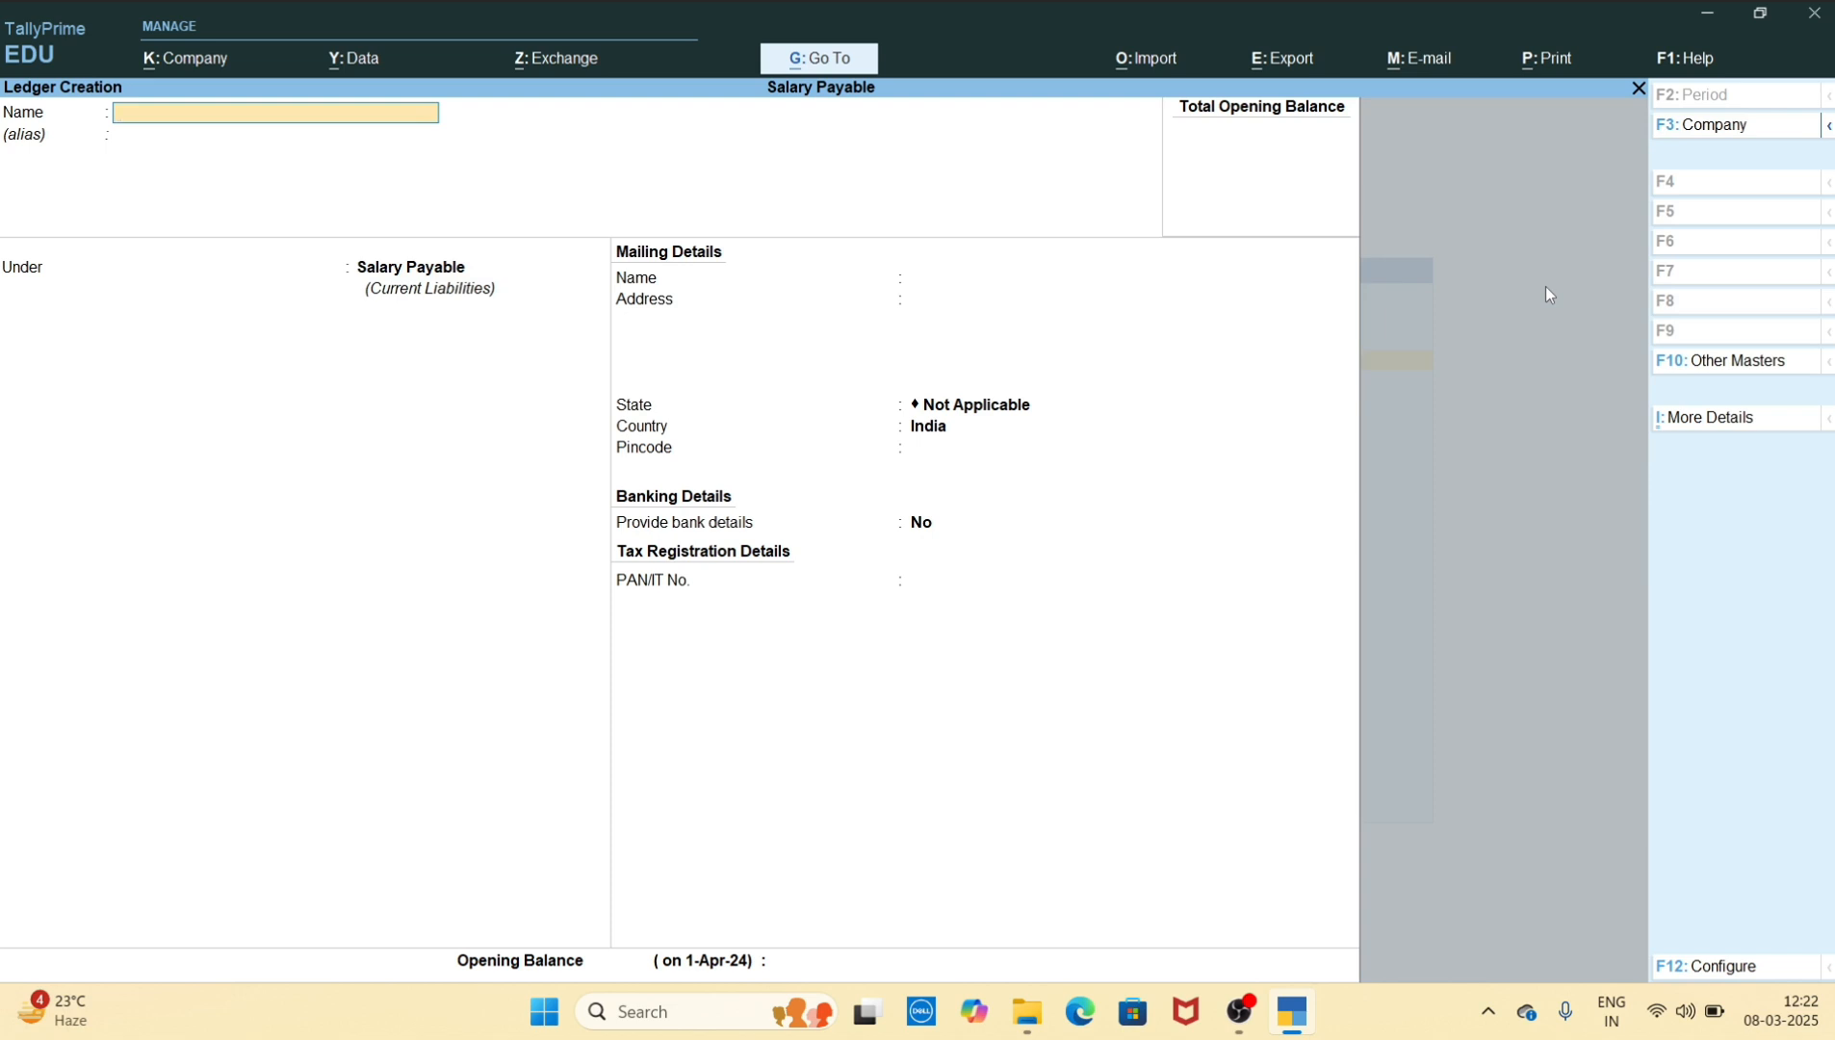
# Create a ledger with the third employee's full name under Salary Payable, and return to the Gateway of Tally
pyautogui.write('Sakshi Bansal')
pyautogui.press('Return')
pyautogui.press('Return')
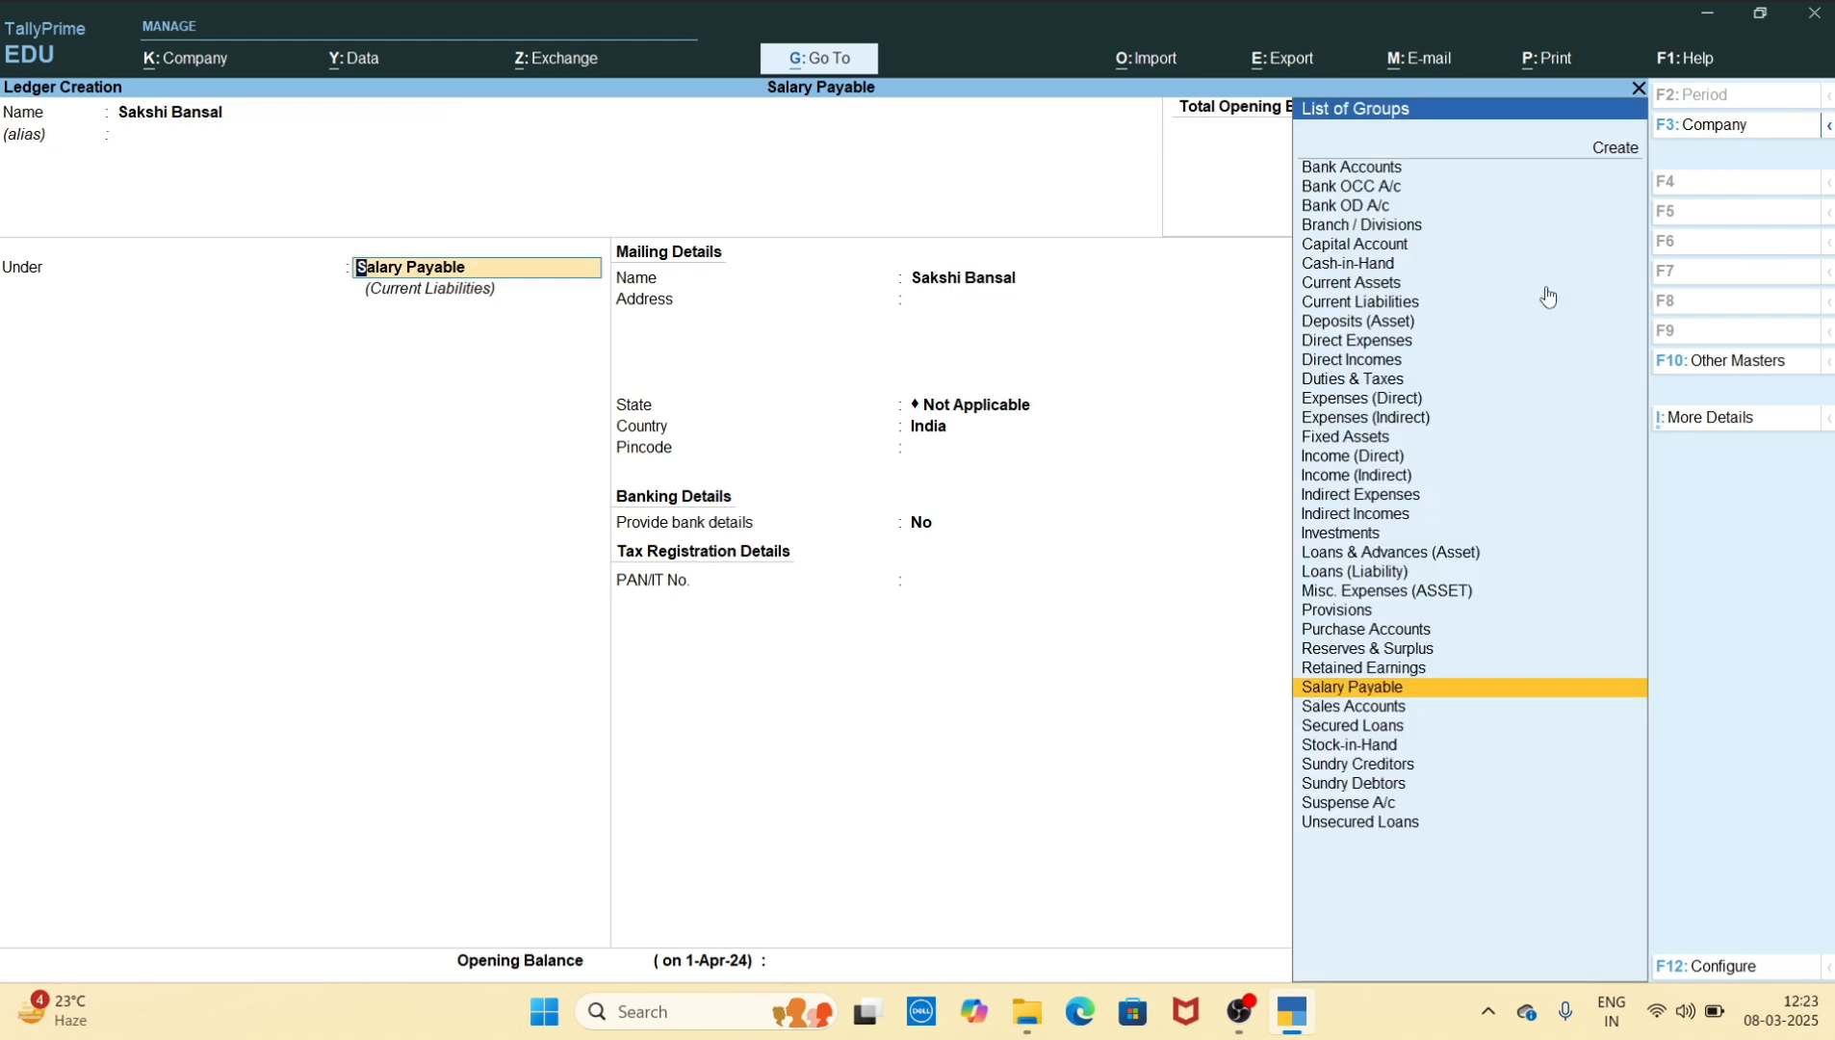
pyautogui.press('ctrl')
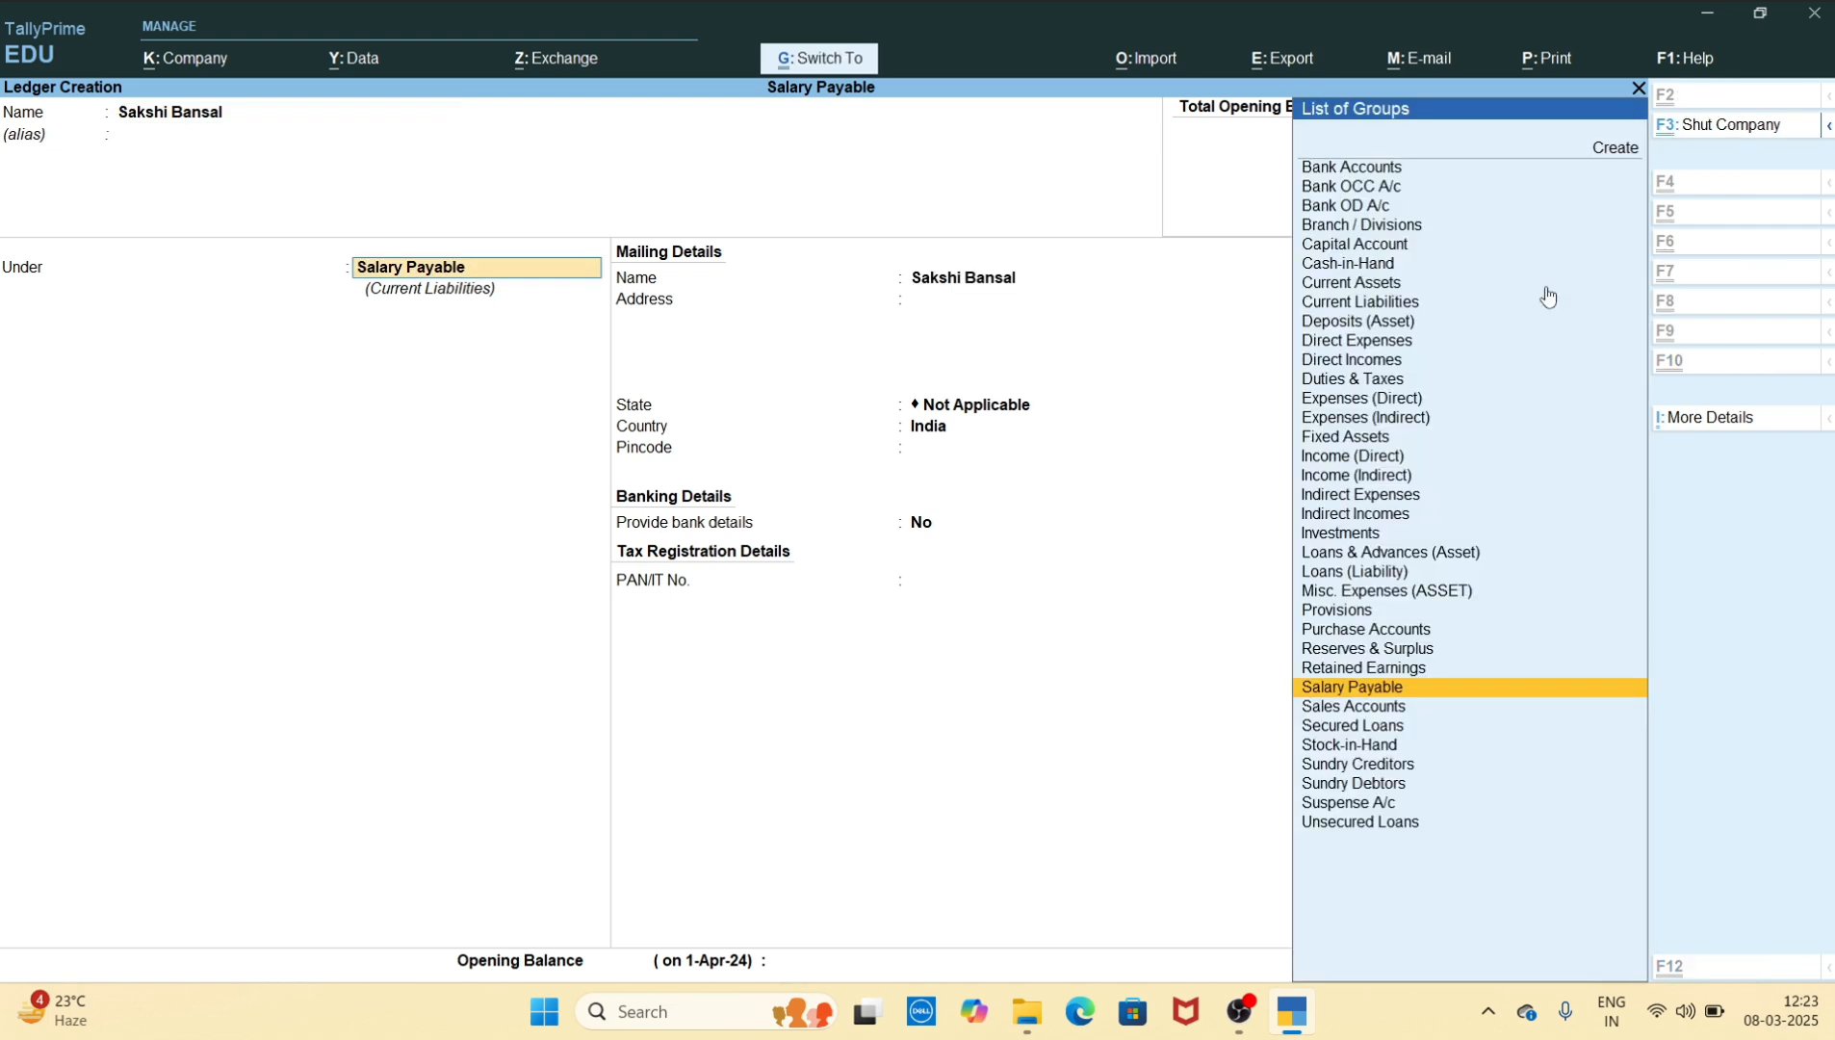
pyautogui.hotkey('ctrl', 'a')
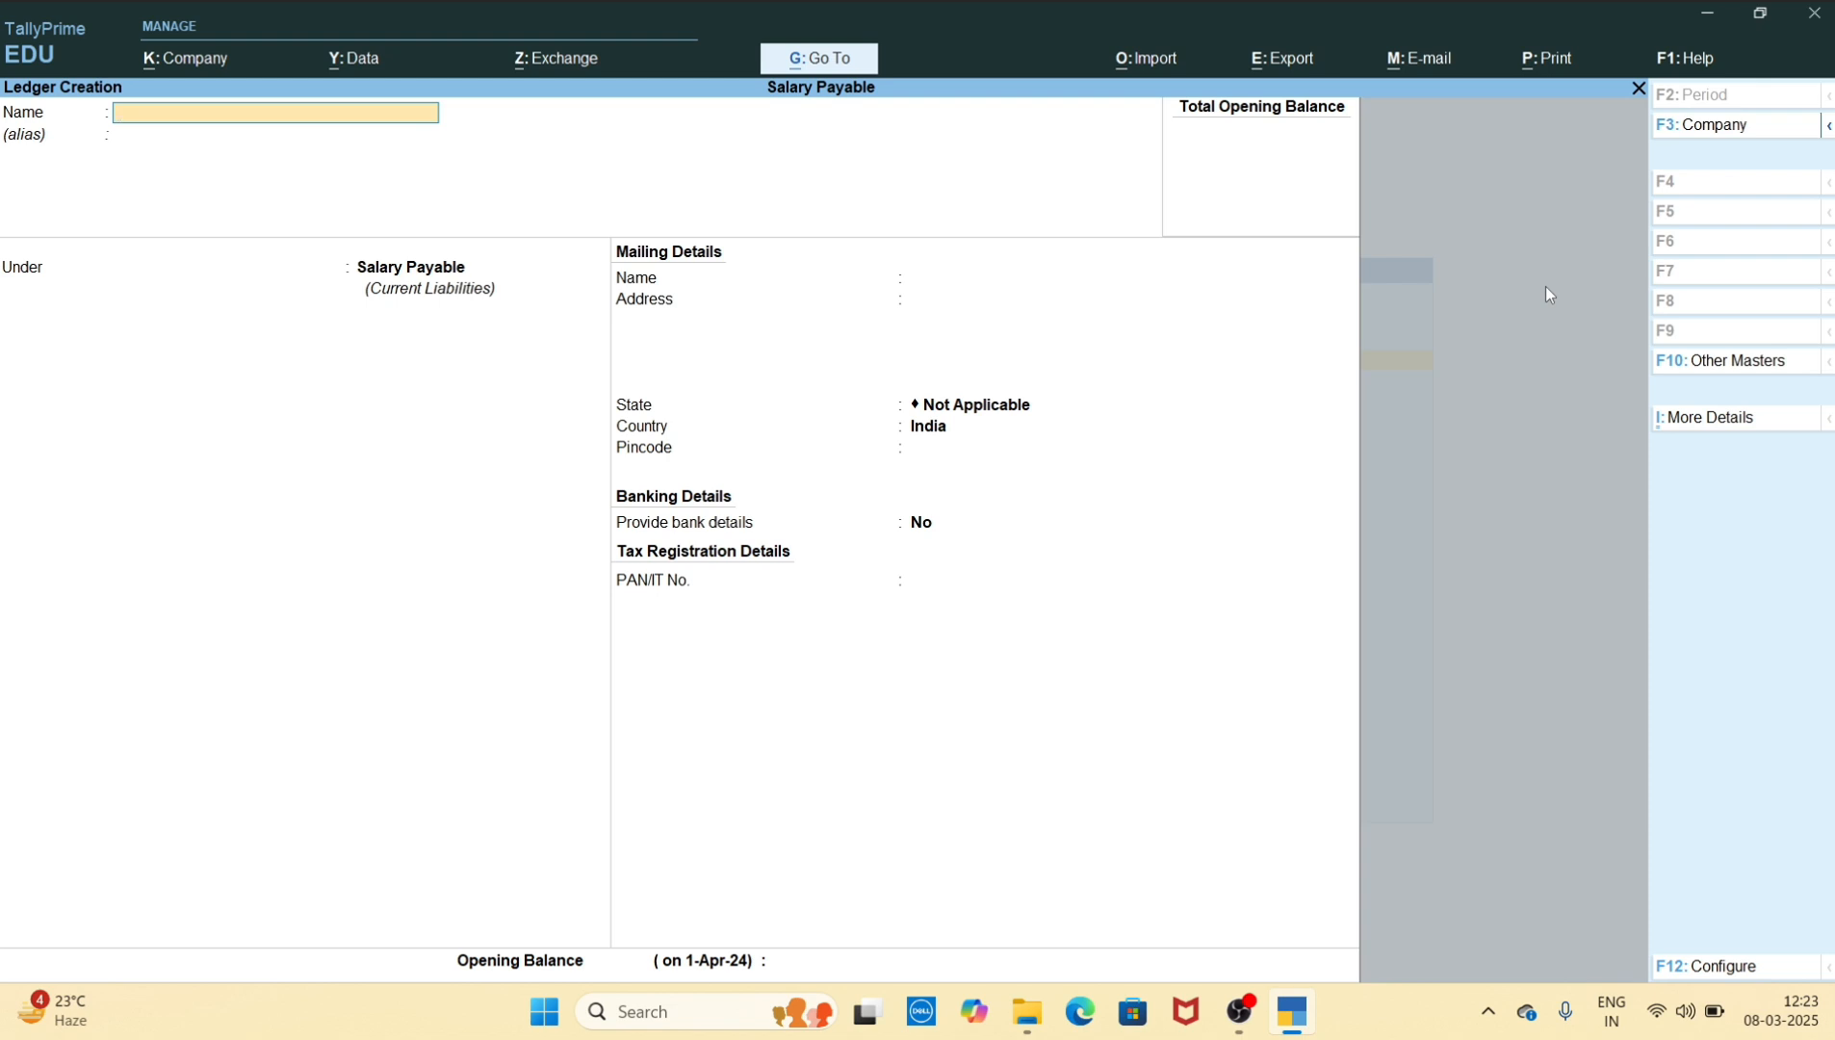
pyautogui.press('Escape')
pyautogui.press('y')
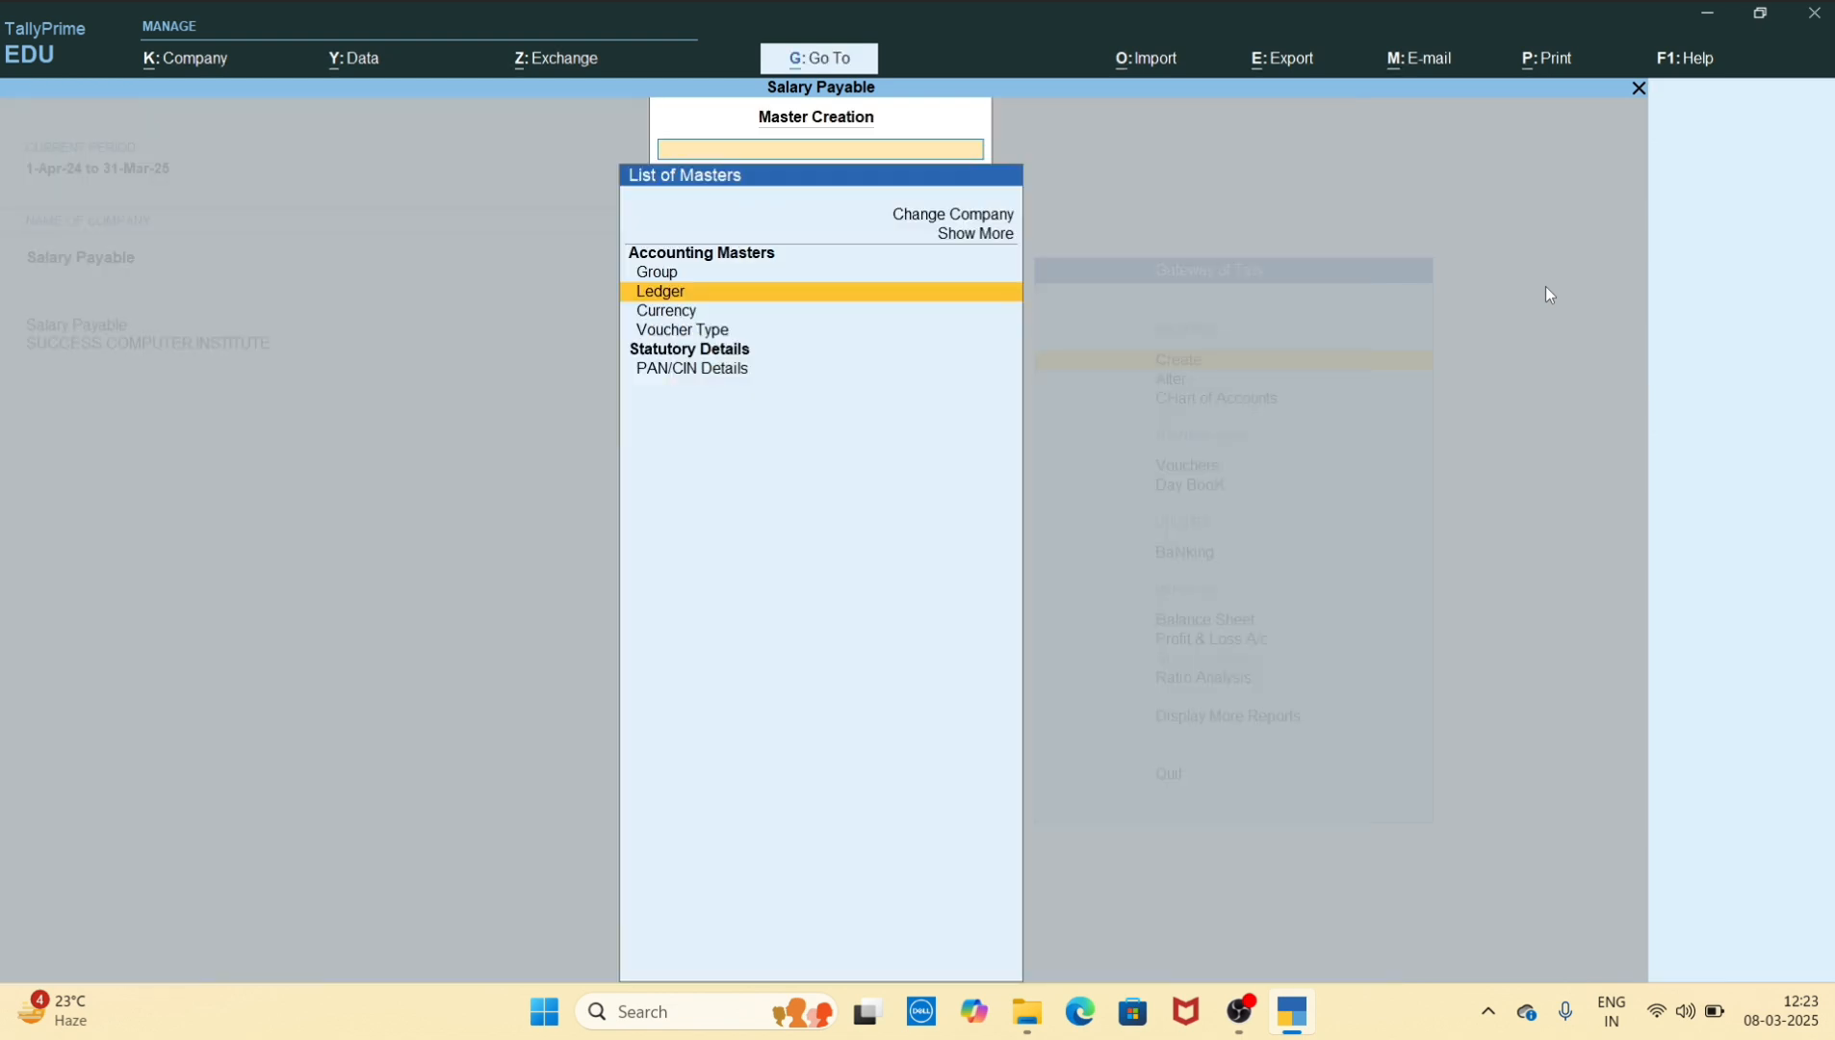
pyautogui.press('Escape')
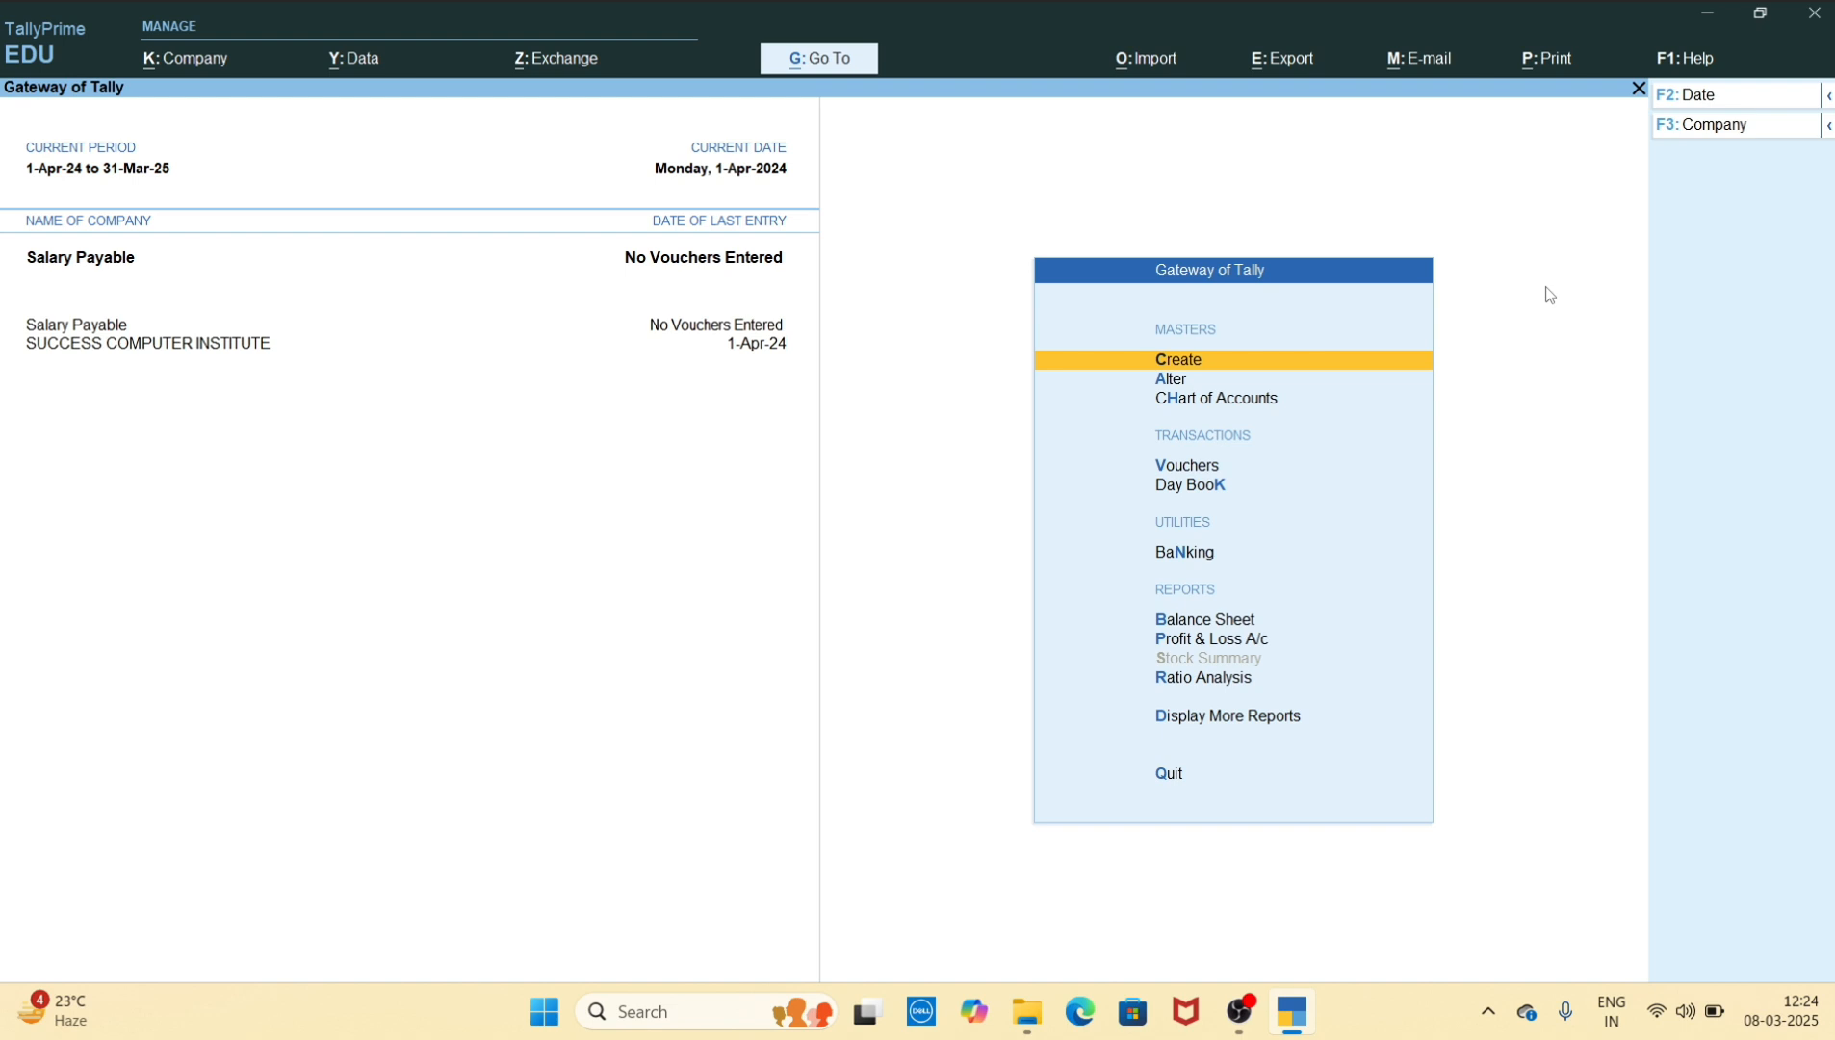
# Set the current date to 31-1-2025
pyautogui.press('F2')
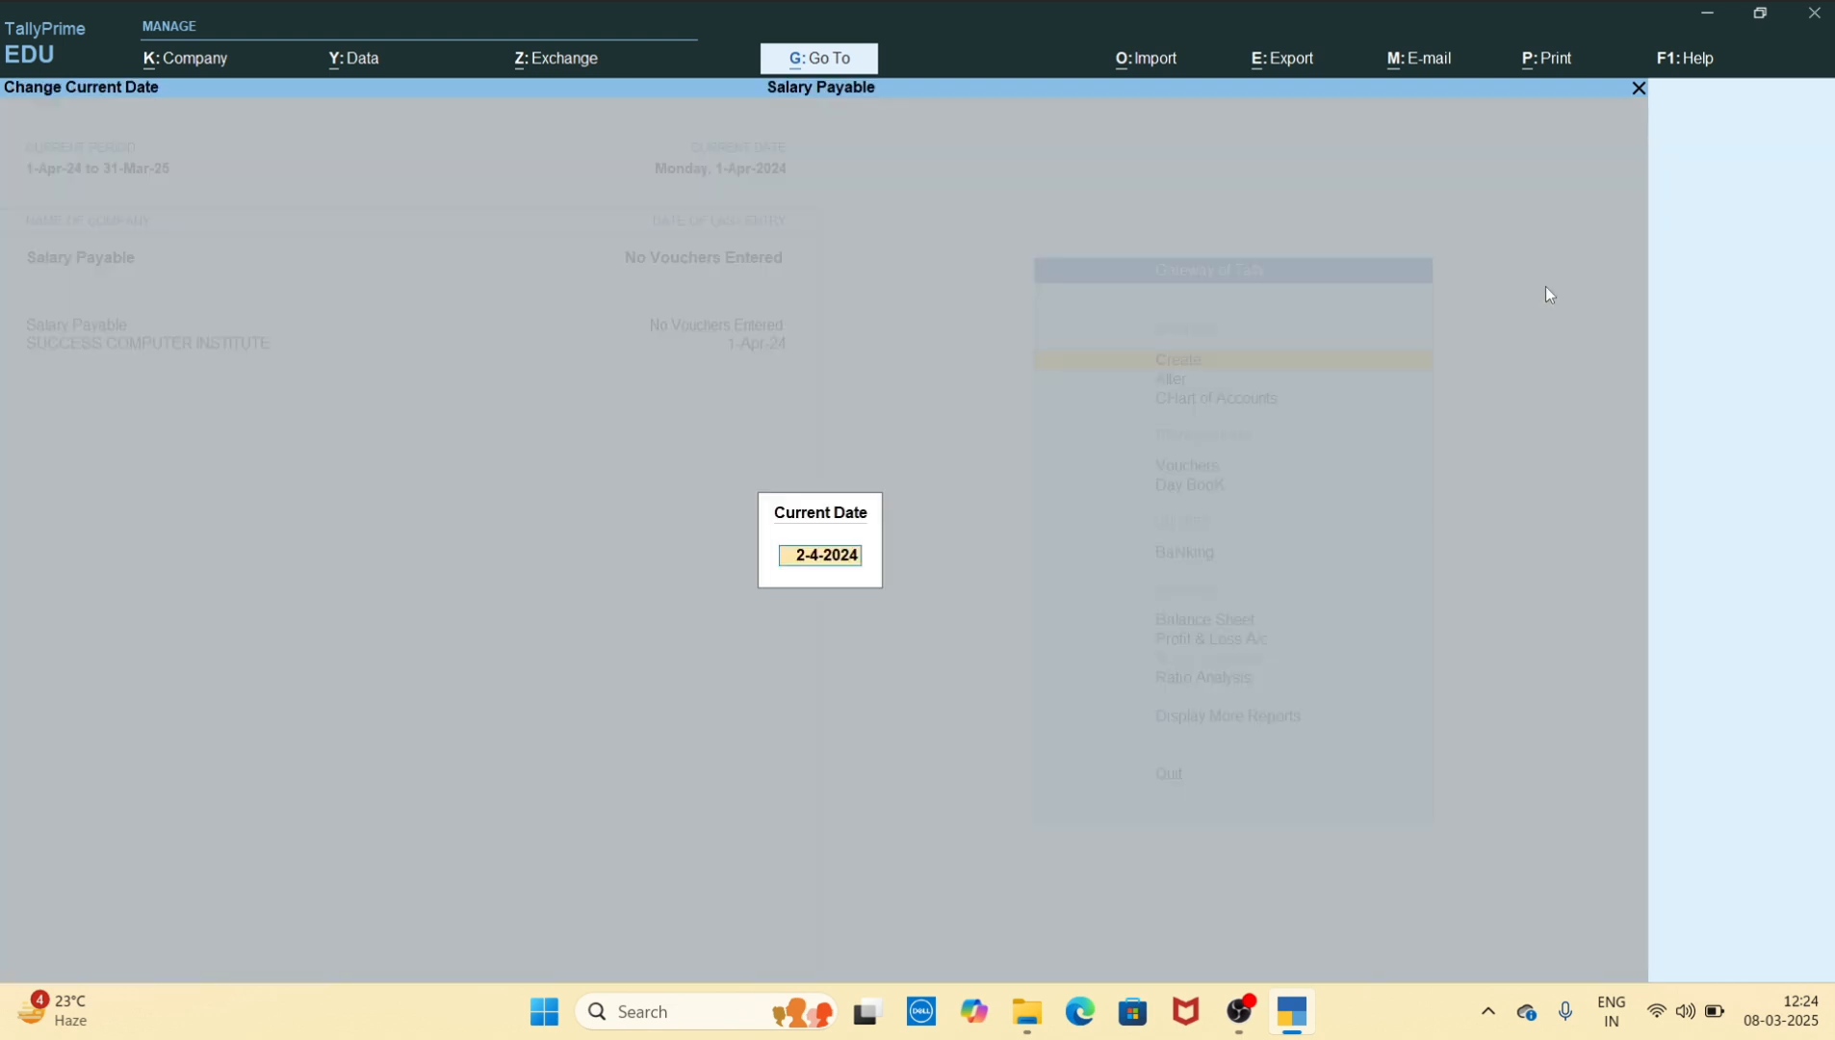
pyautogui.write('31-1-2025')
pyautogui.press('Return')
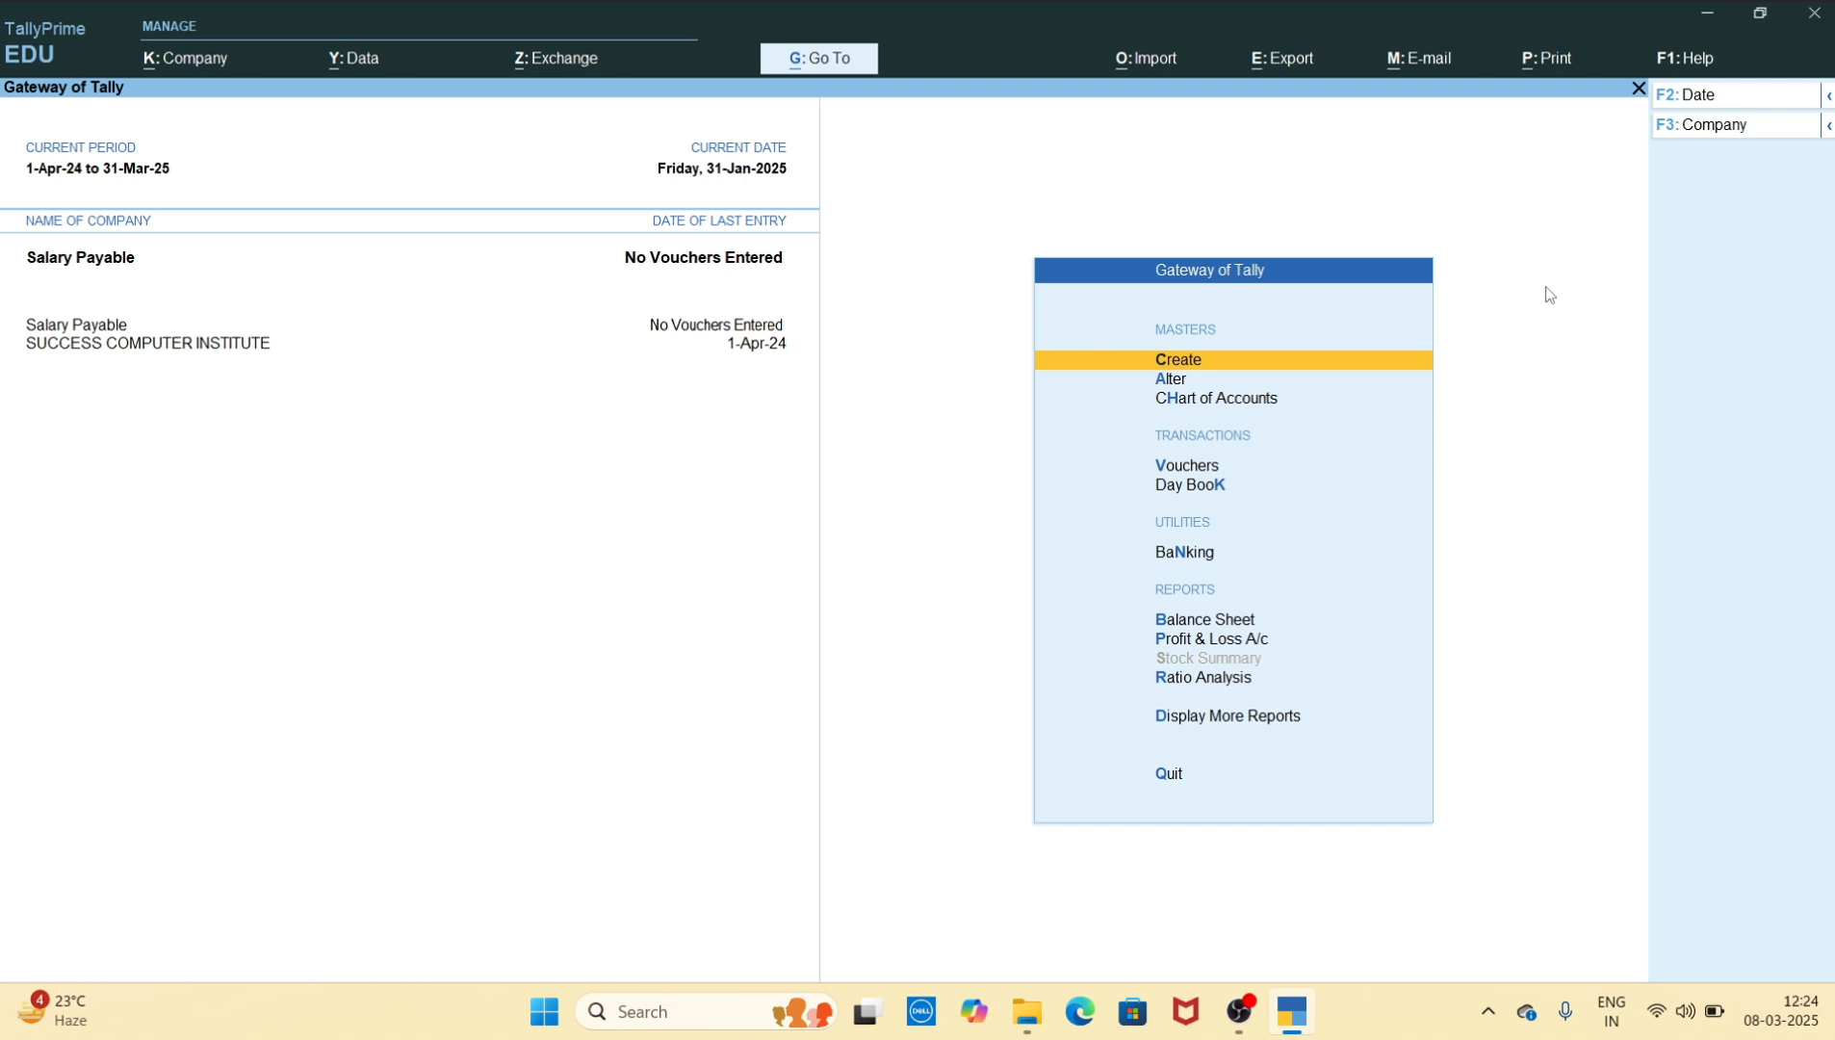
# Start a Journal voucher and debit Salary Account with 70000
pyautogui.press('Down')
pyautogui.press('Down')
pyautogui.press('Down')
pyautogui.press('Return')
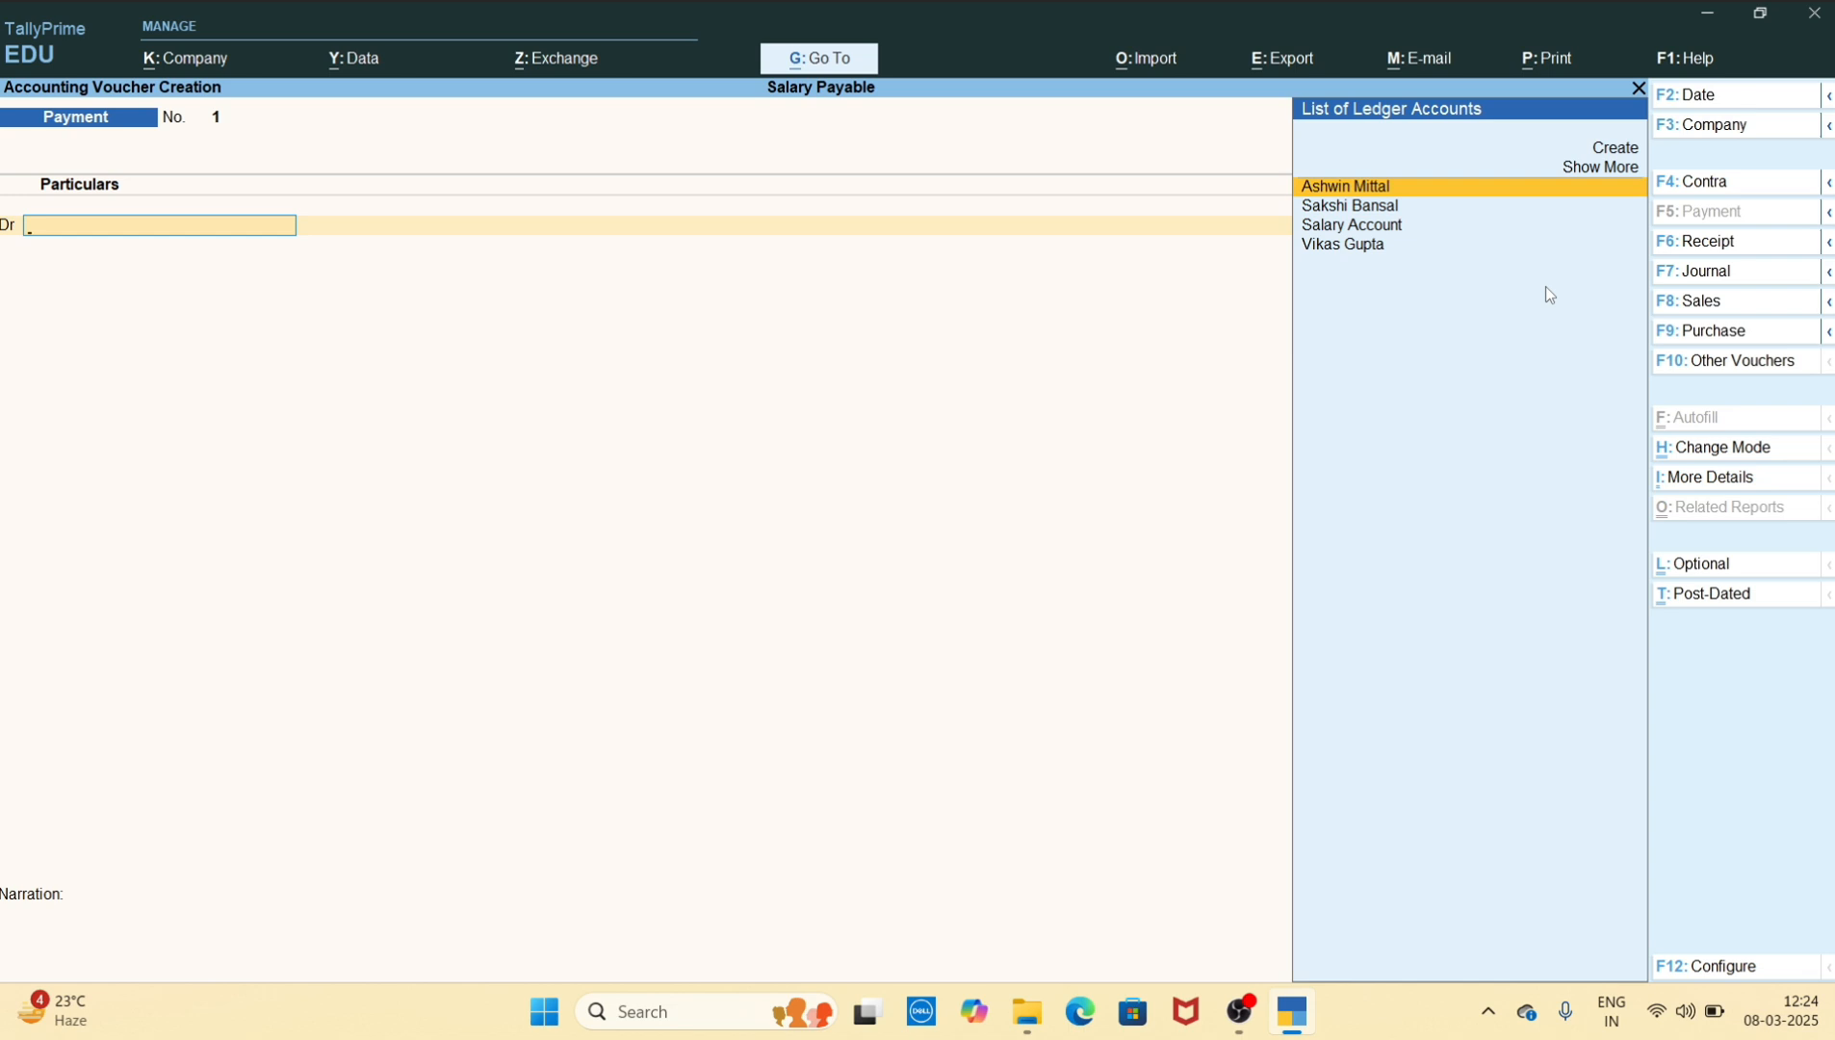
pyautogui.press('F7')
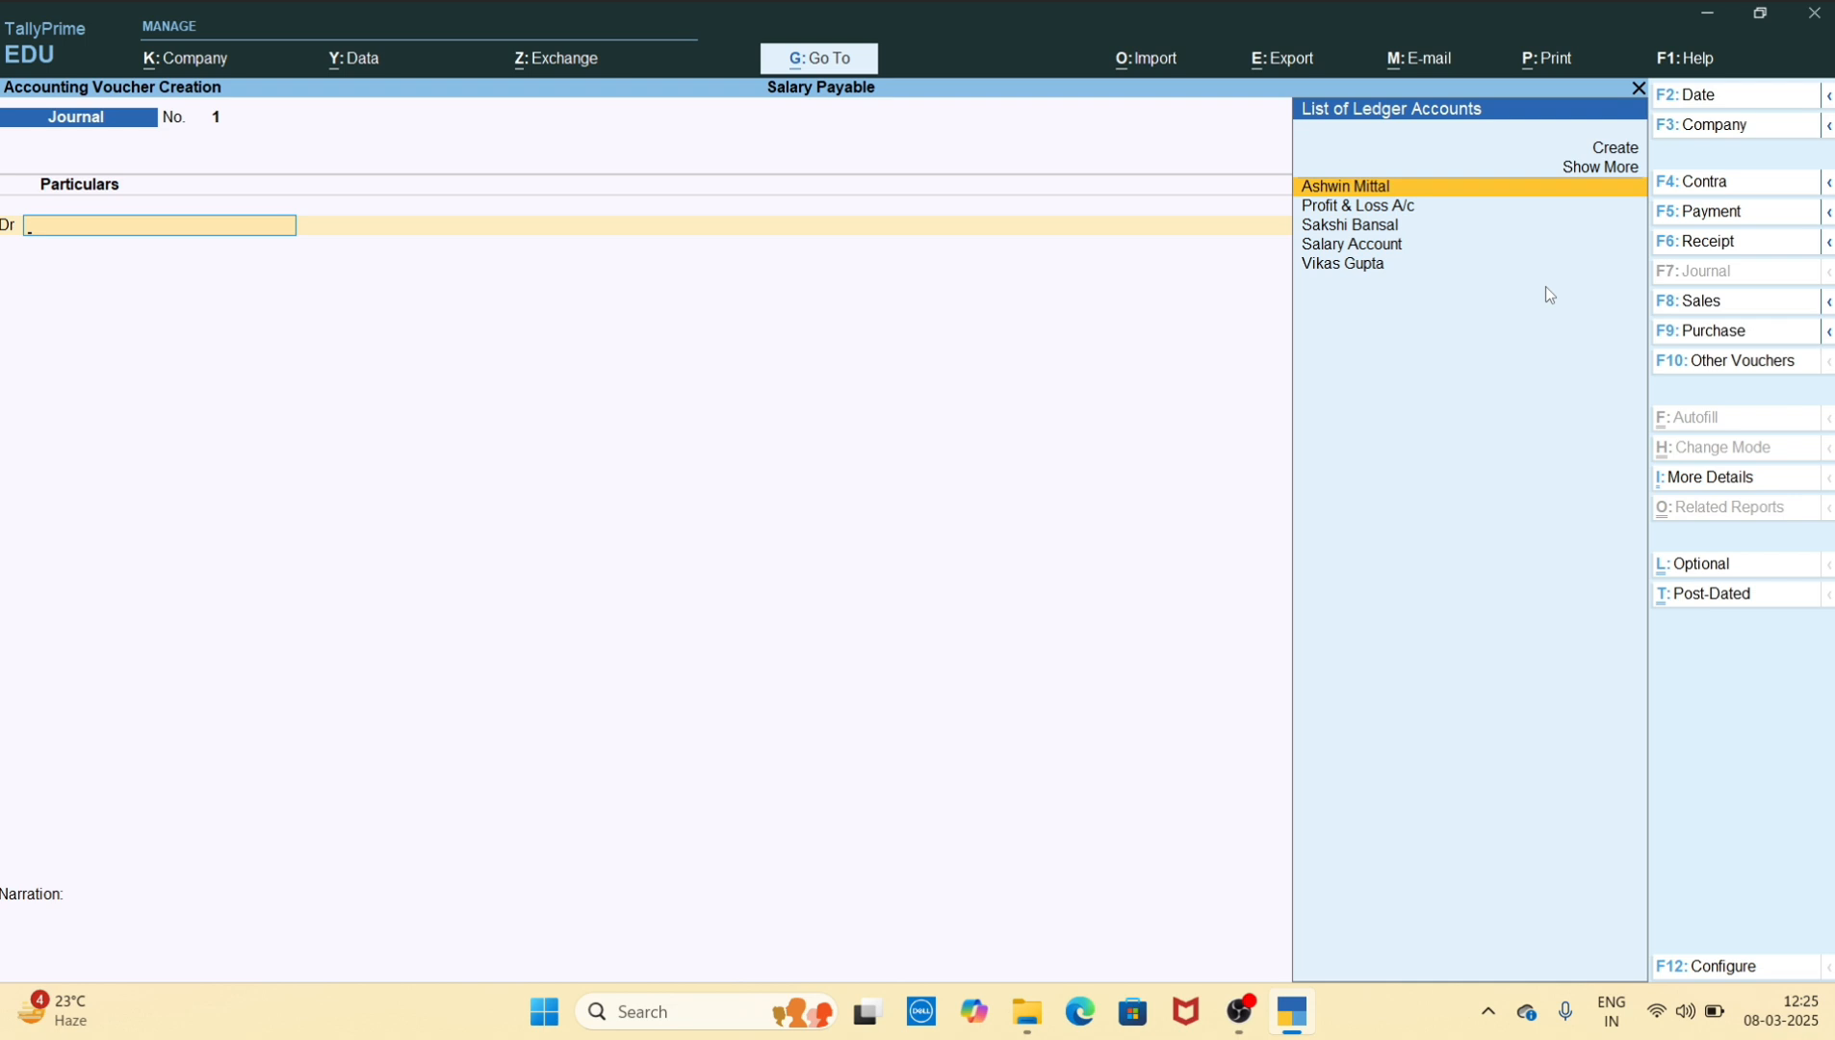
pyautogui.press('Down')
pyautogui.press('Down')
pyautogui.press('Down')
pyautogui.press('Return')
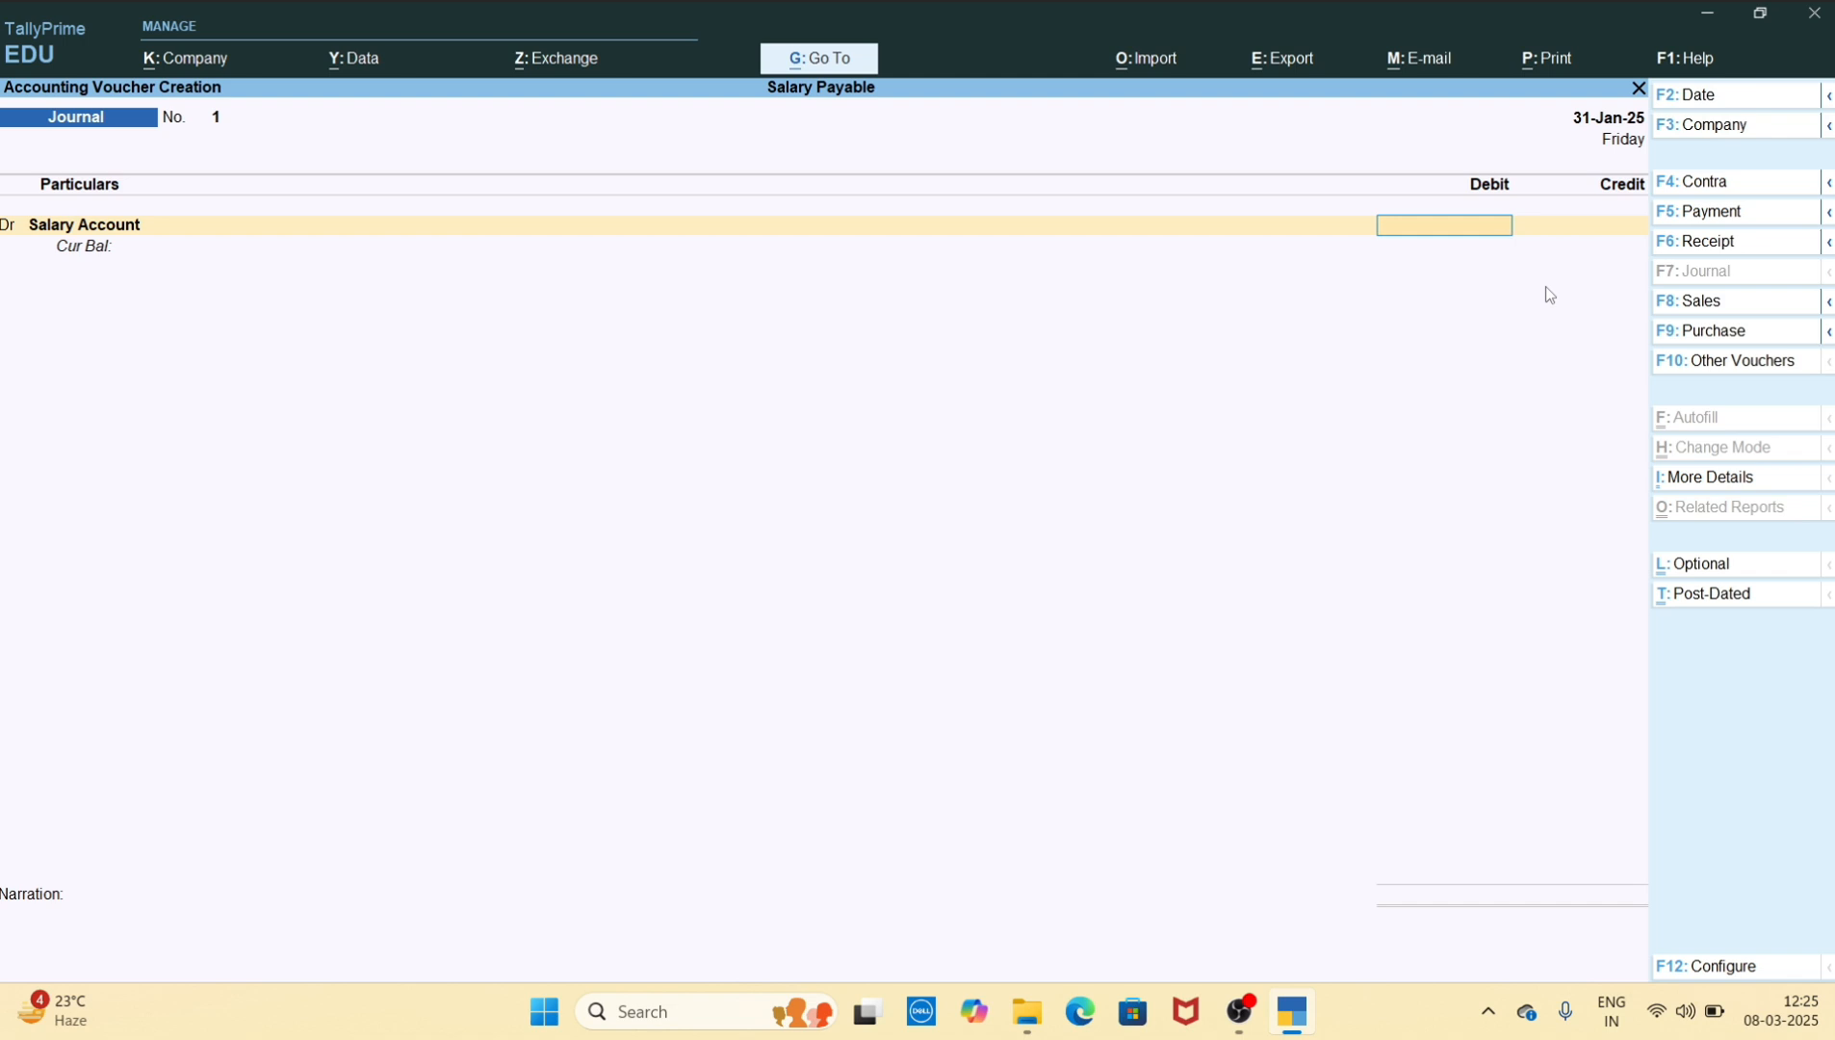
pyautogui.write('70000')
pyautogui.press('Return')
pyautogui.press('Return')
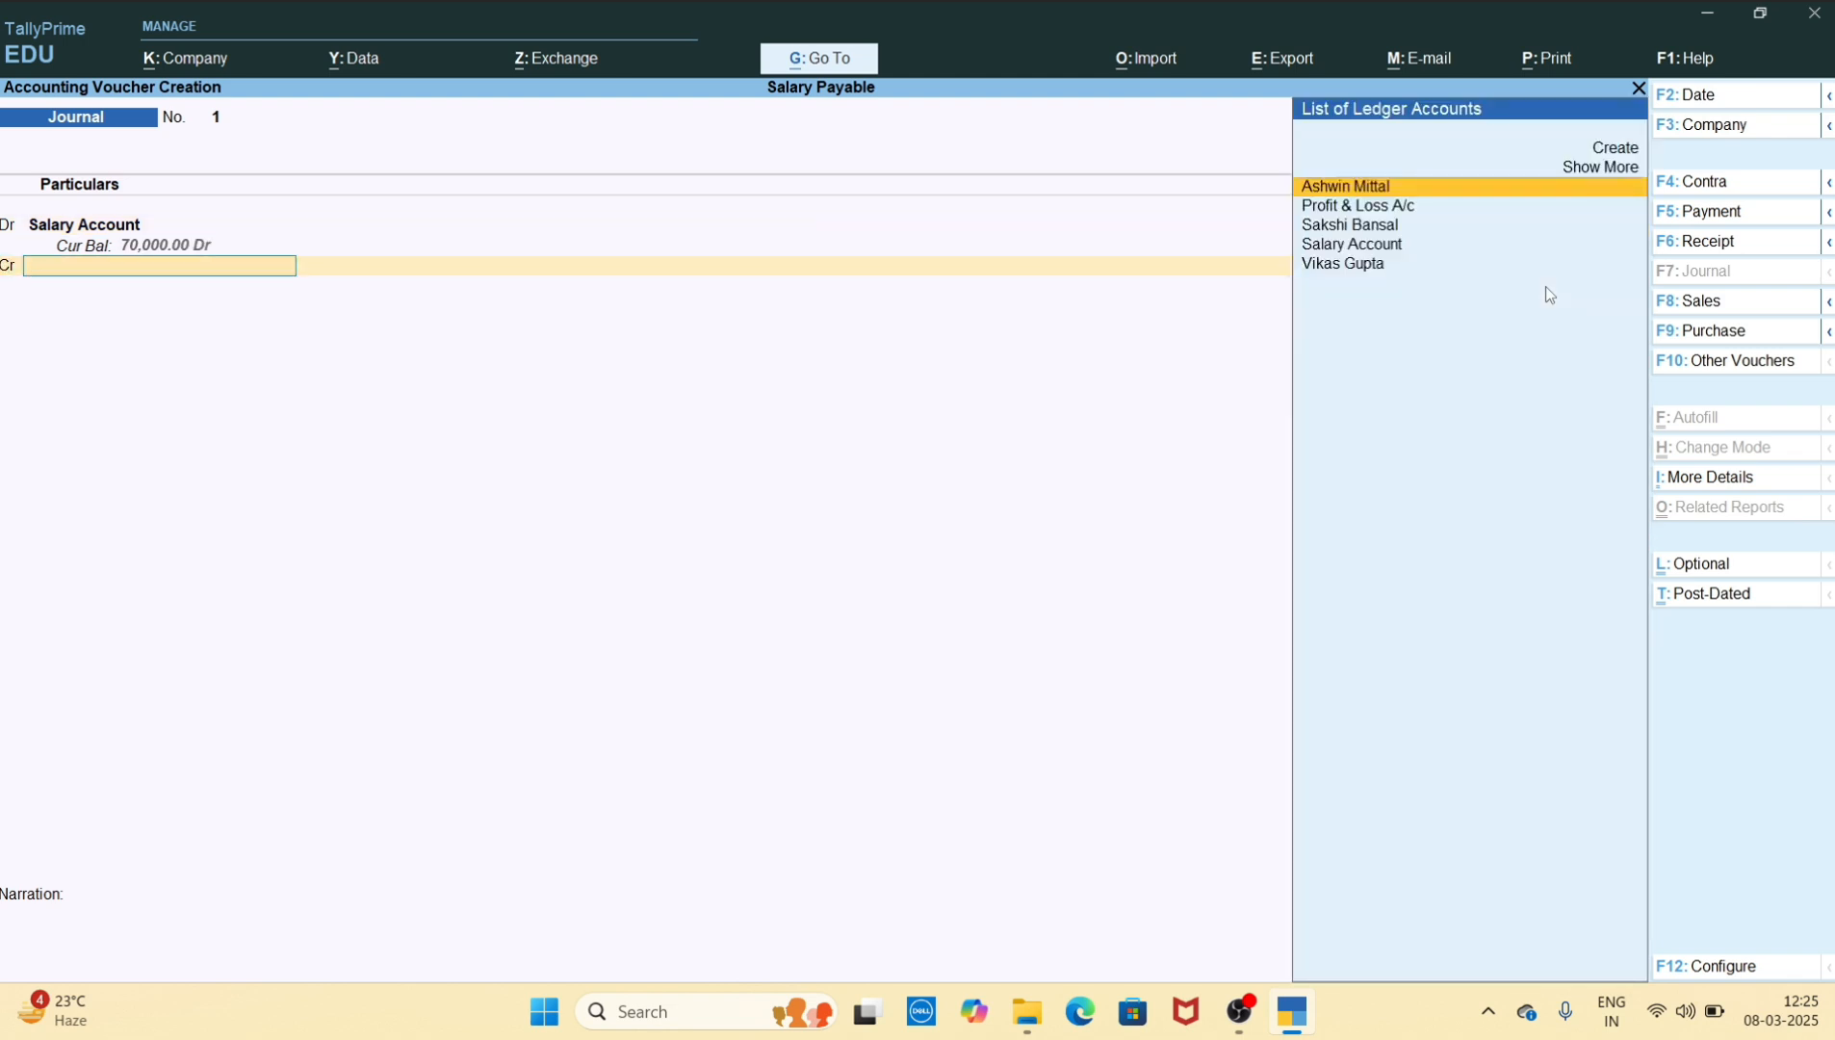
# Credit the first employee's ledger with 25000 in the journal voucher
pyautogui.press('Return')
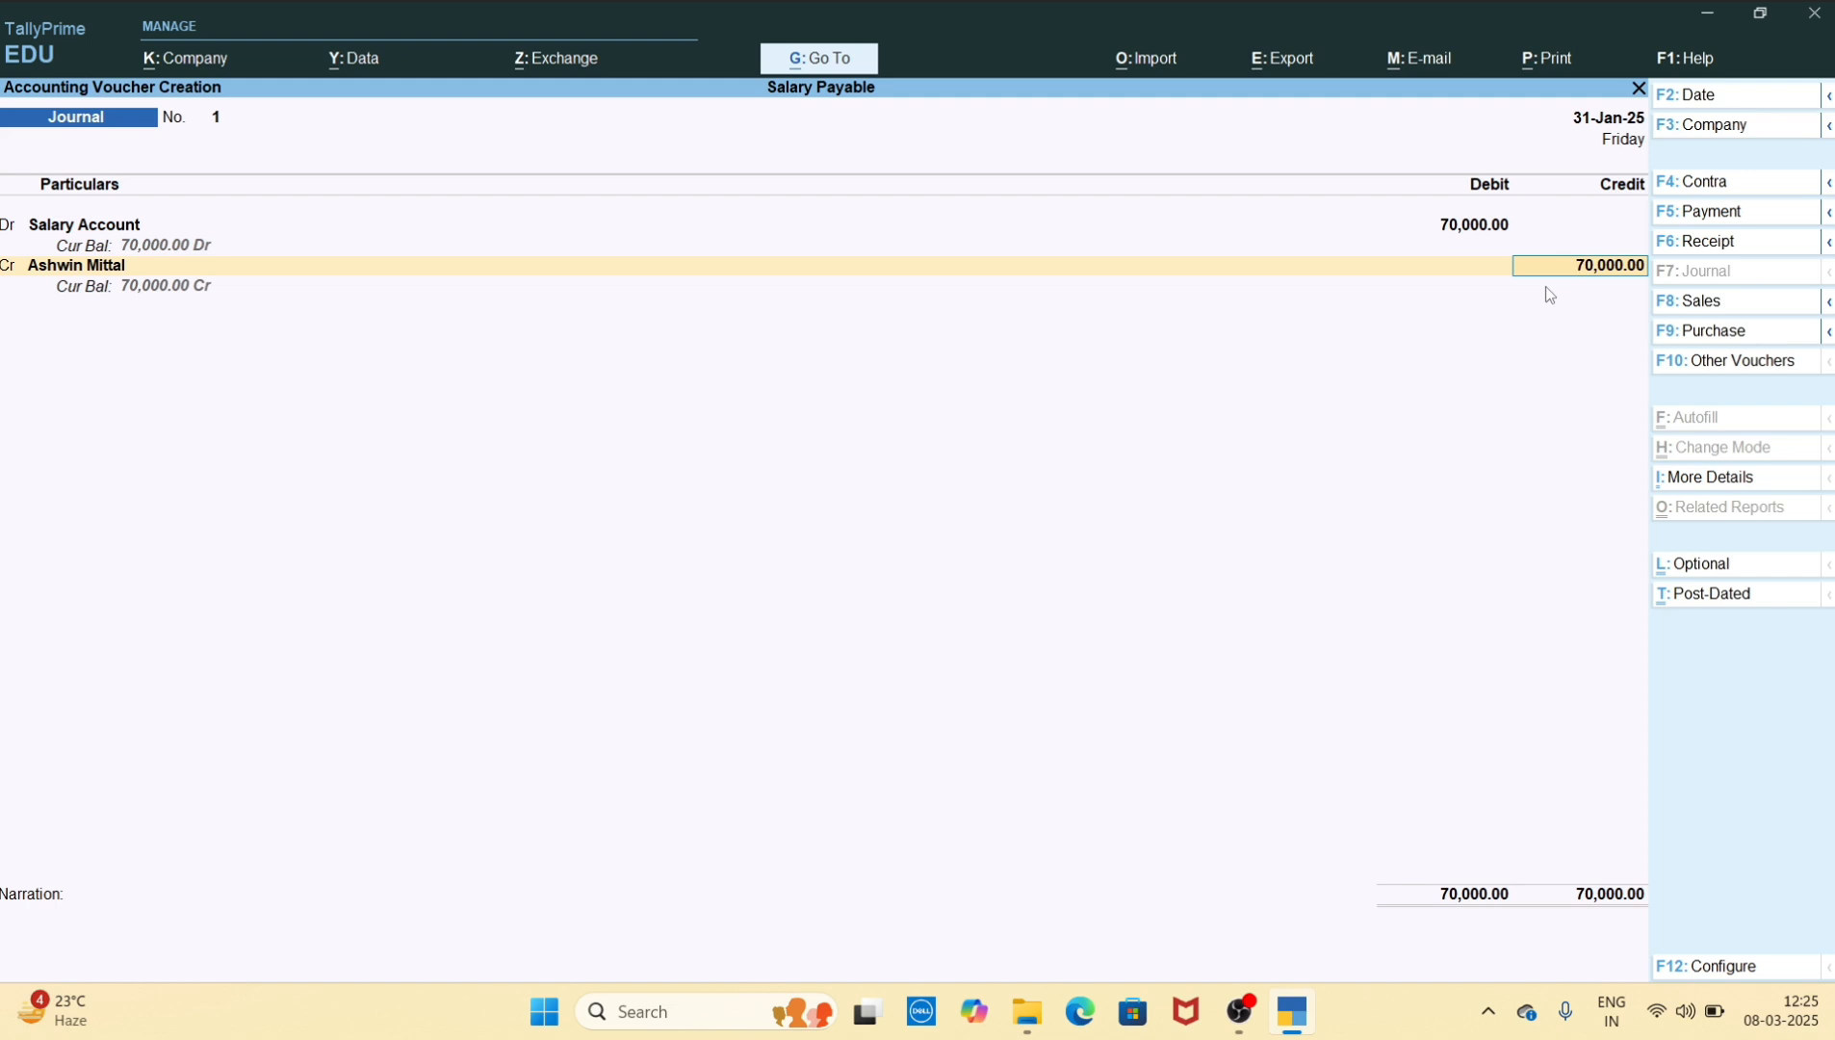
pyautogui.write('25000')
pyautogui.press('Return')
pyautogui.press('Return')
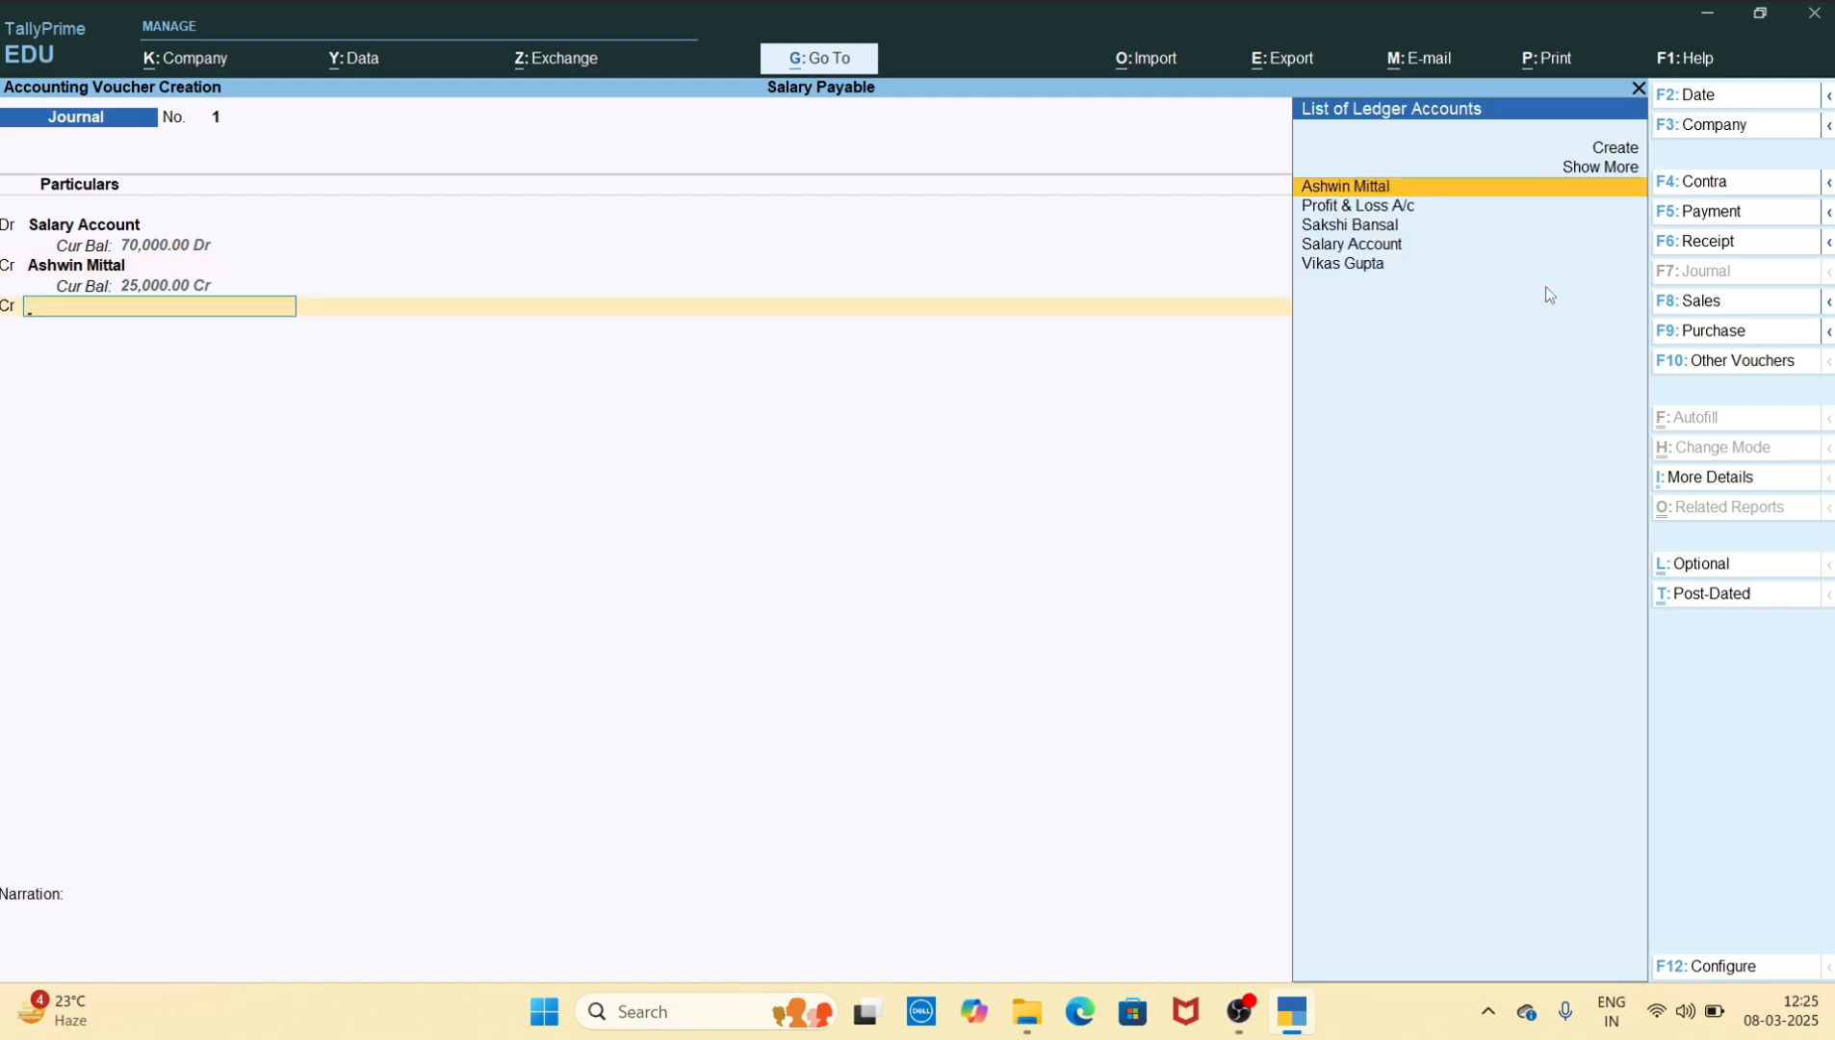
# Credit the second employee's ledger with 25000 in the journal voucher
pyautogui.press('Down')
pyautogui.press('Down')
pyautogui.press('Down')
pyautogui.press('Down')
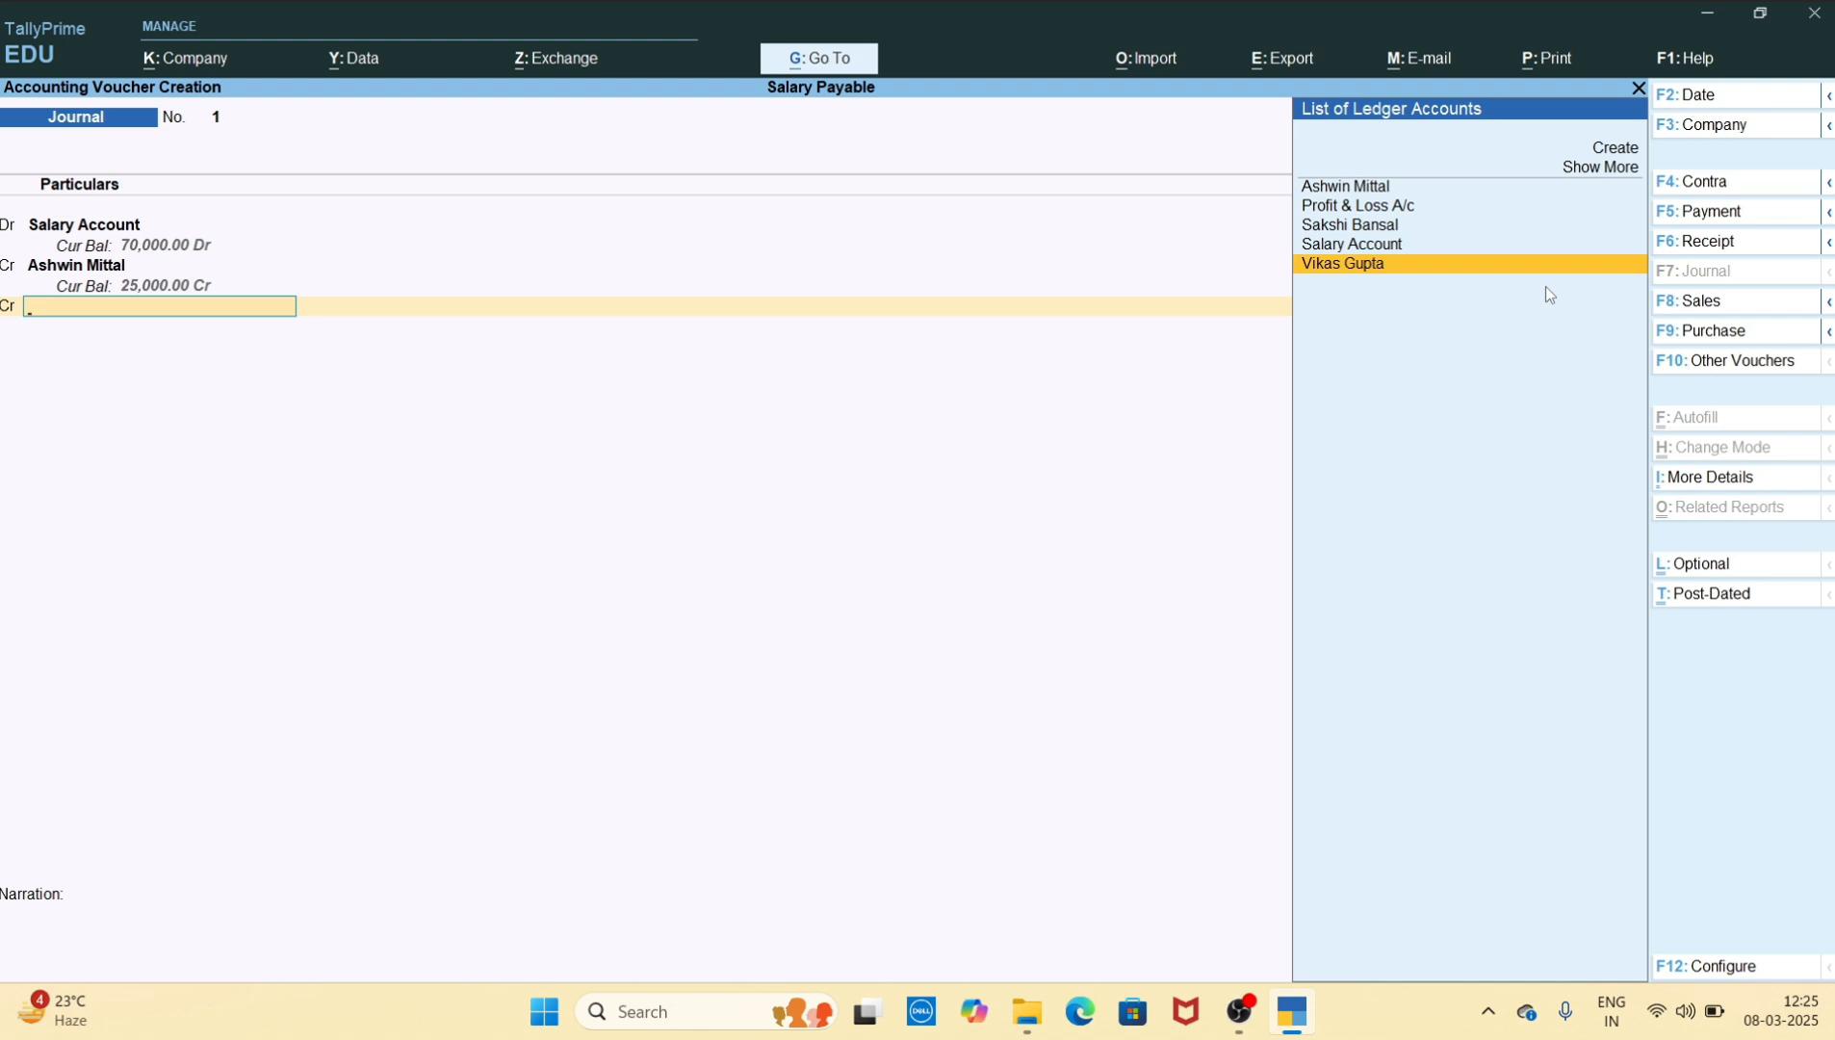
pyautogui.press('Return')
pyautogui.write('25000')
pyautogui.press('Return')
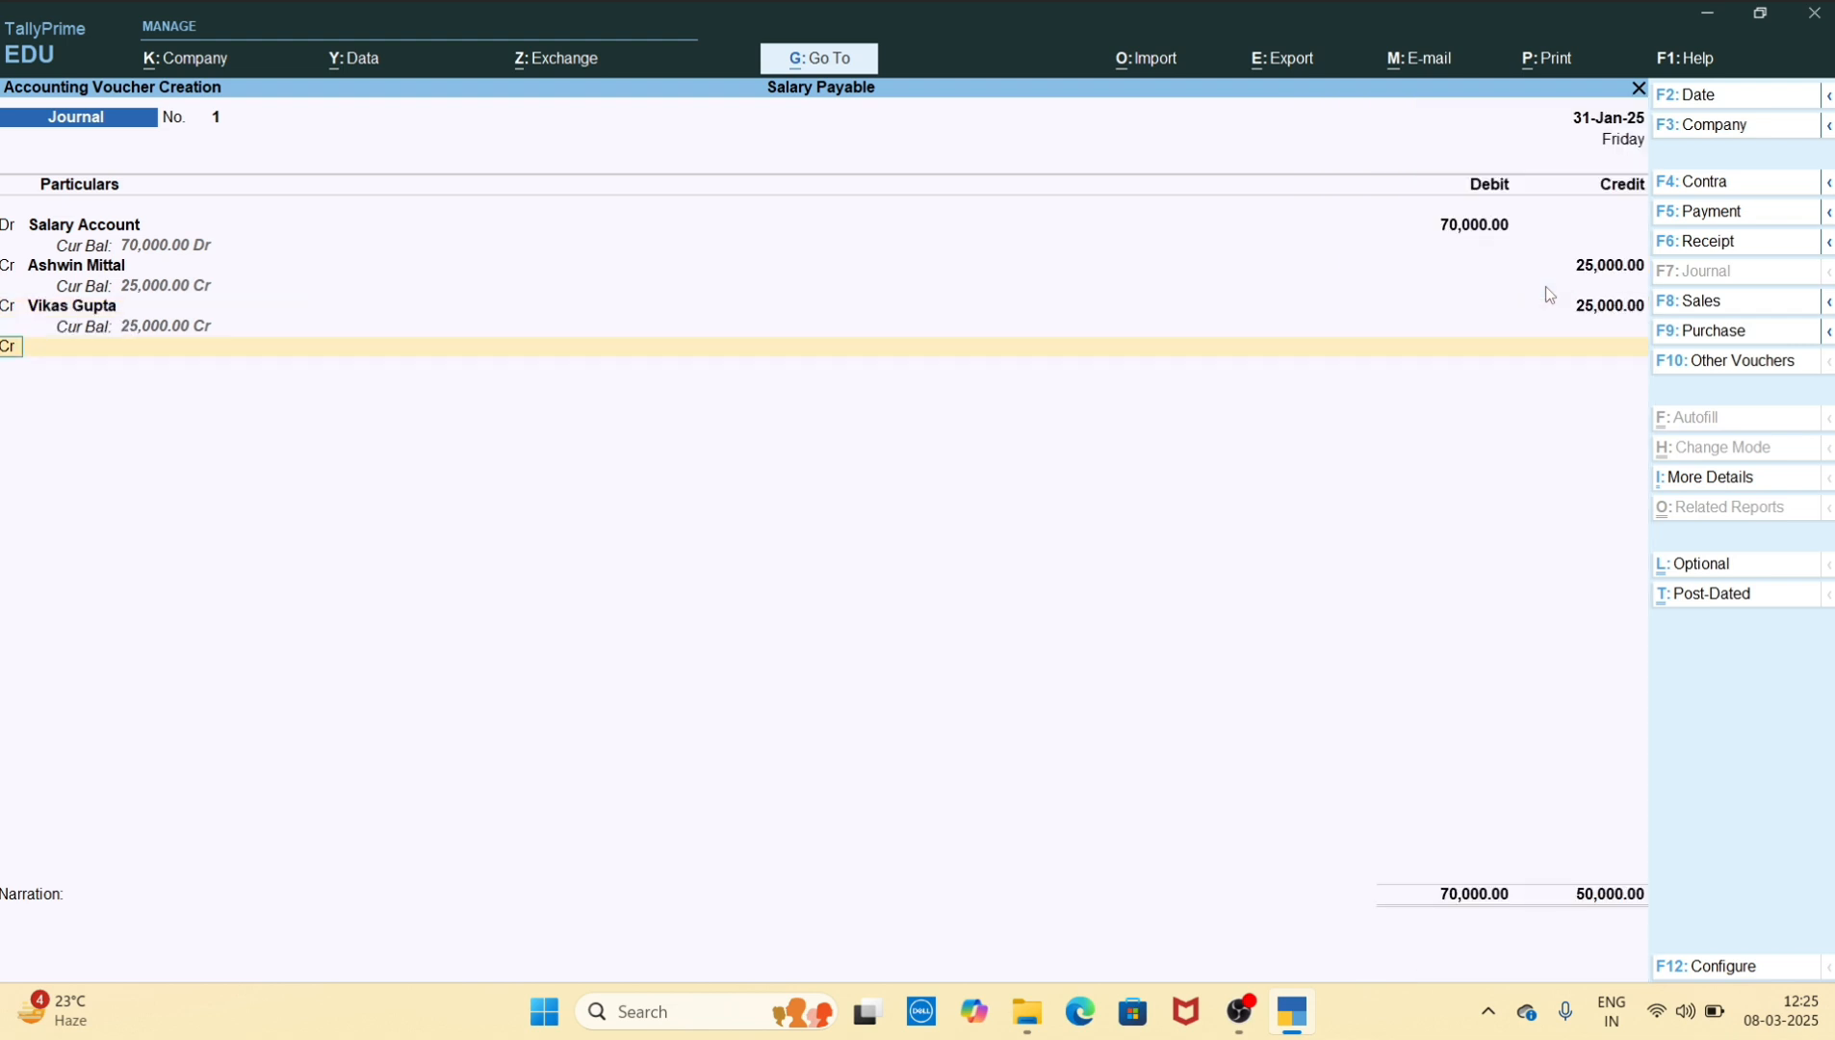
# Credit the third employee's ledger with 20000, save the journal voucher without a narration and leave voucher entry
pyautogui.press('Return')
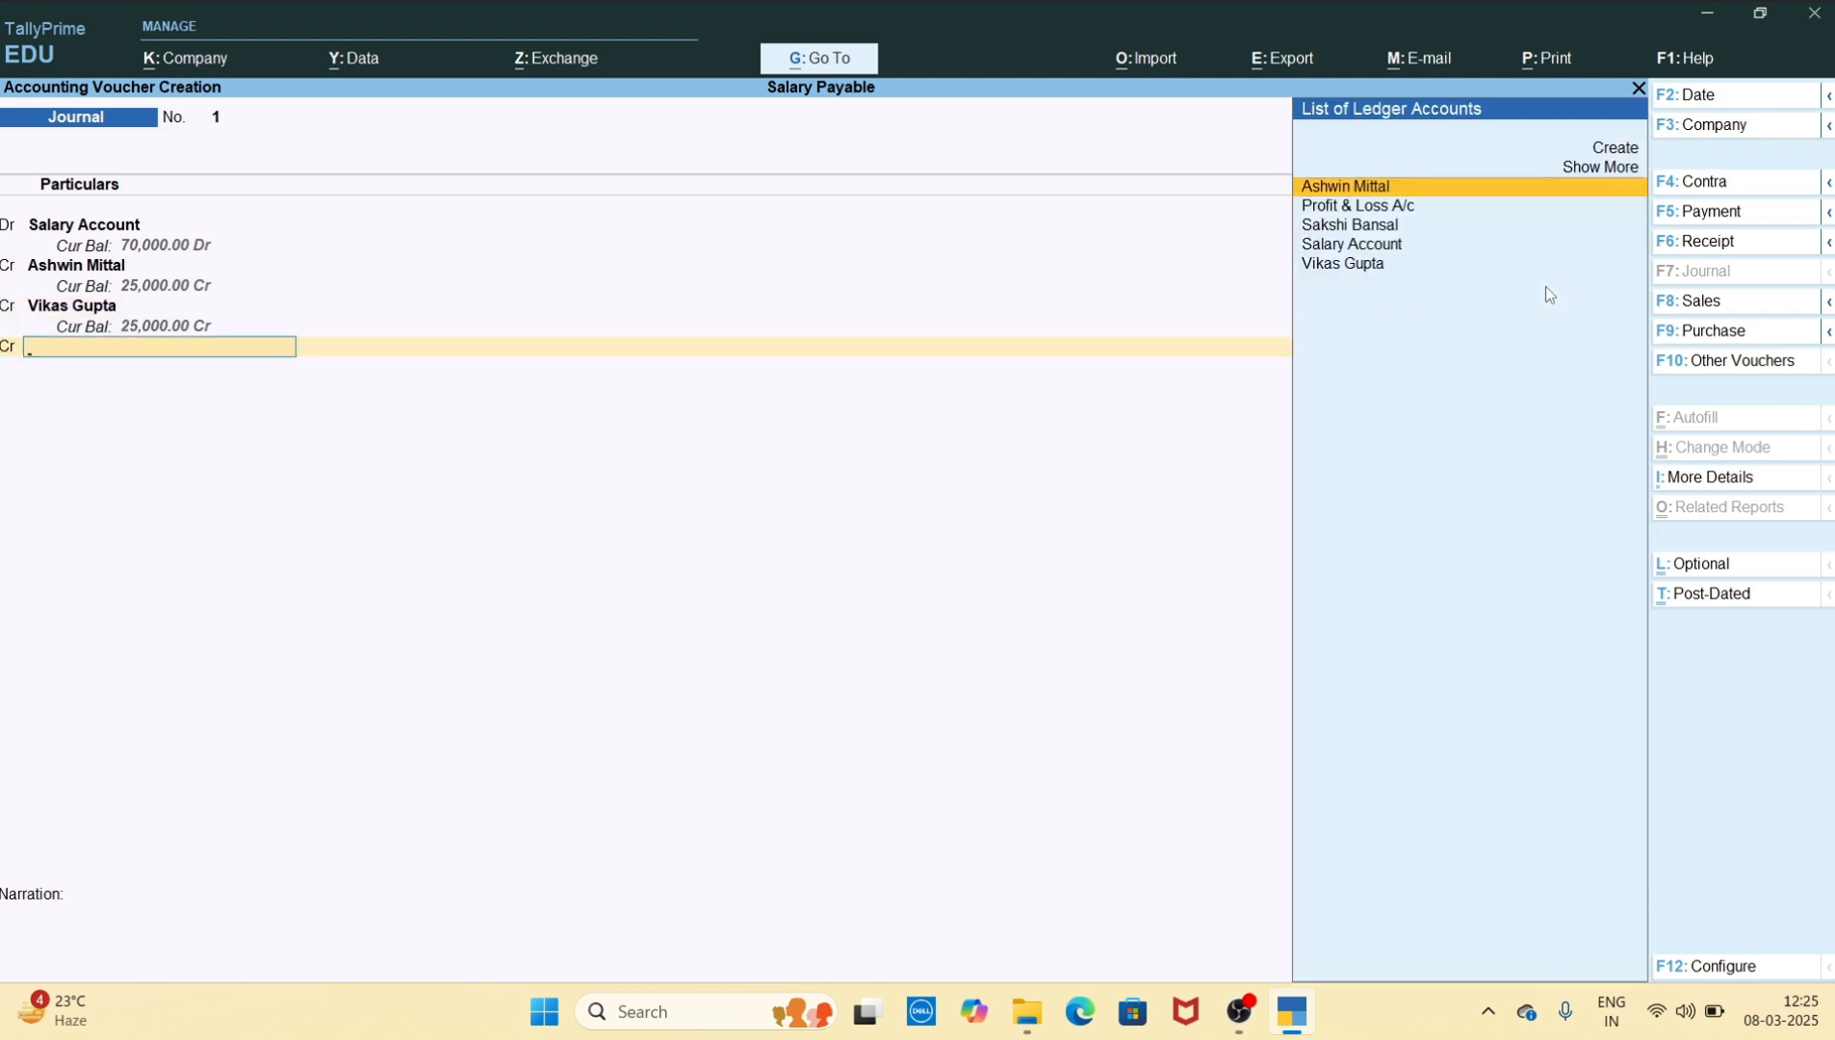
pyautogui.press('Down')
pyautogui.press('Down')
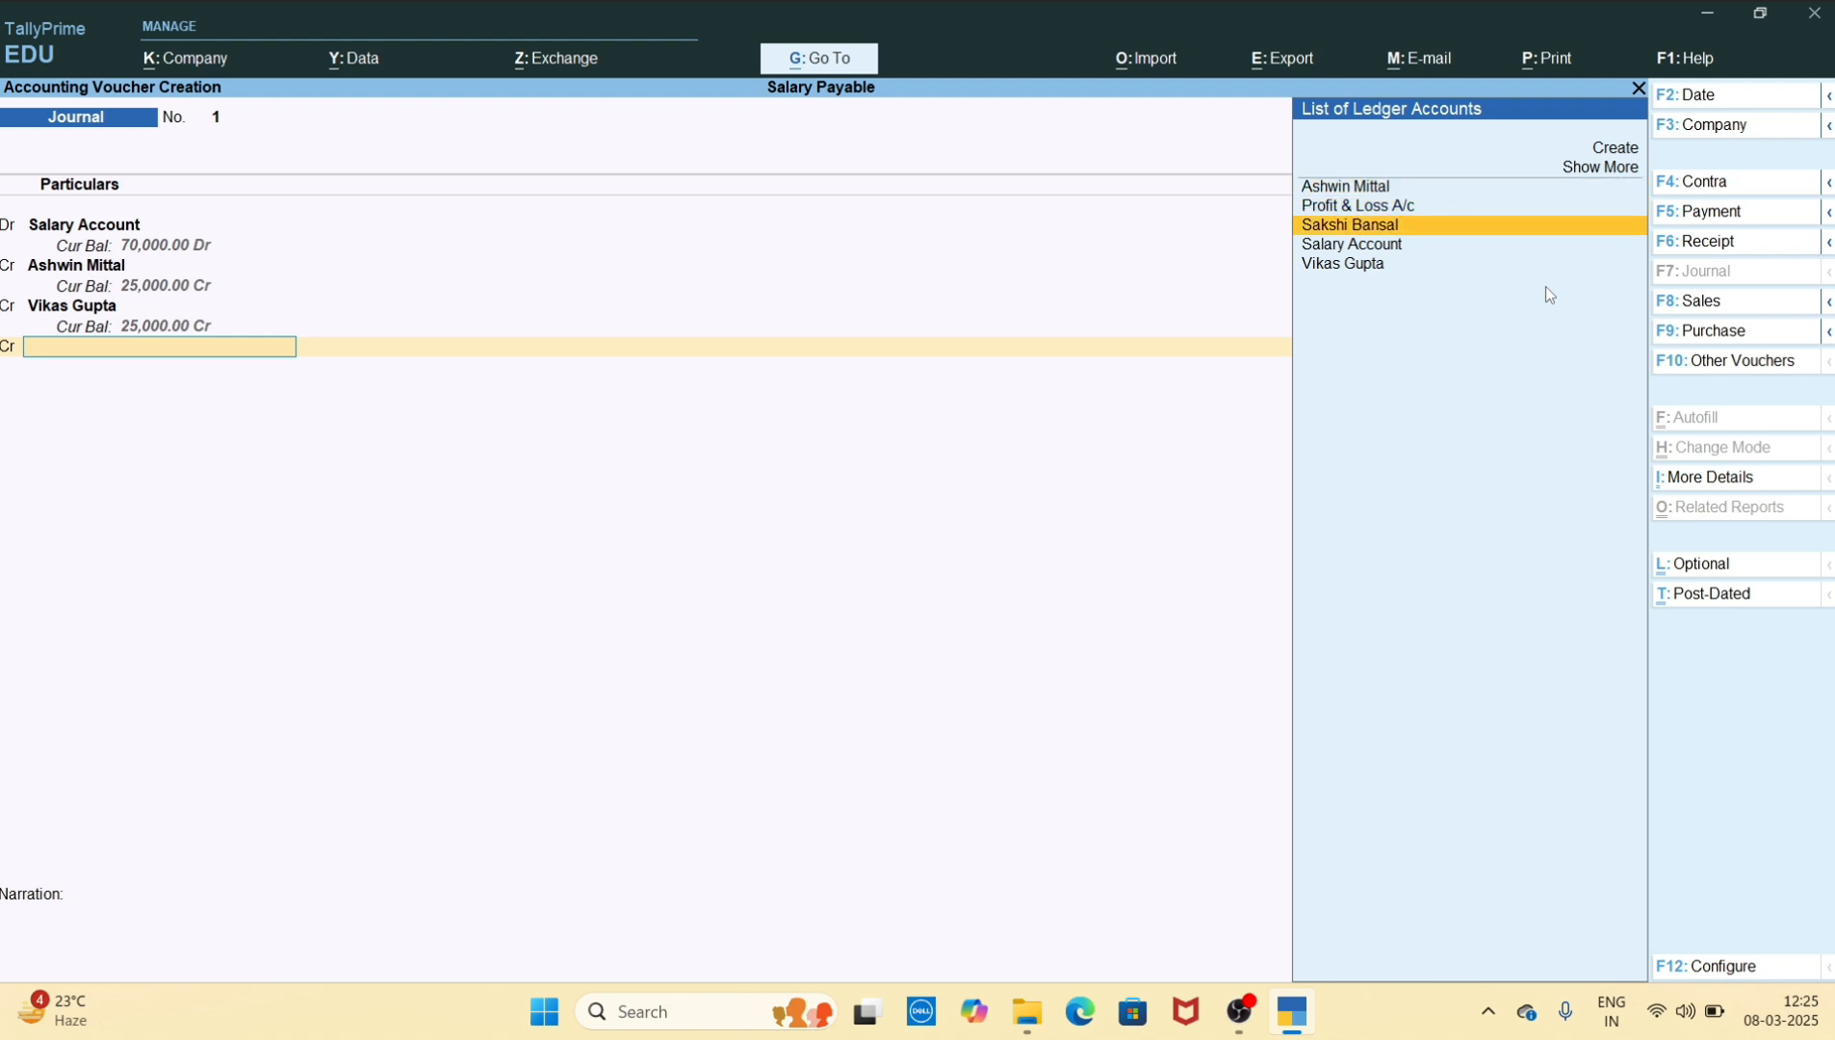
pyautogui.press('Return')
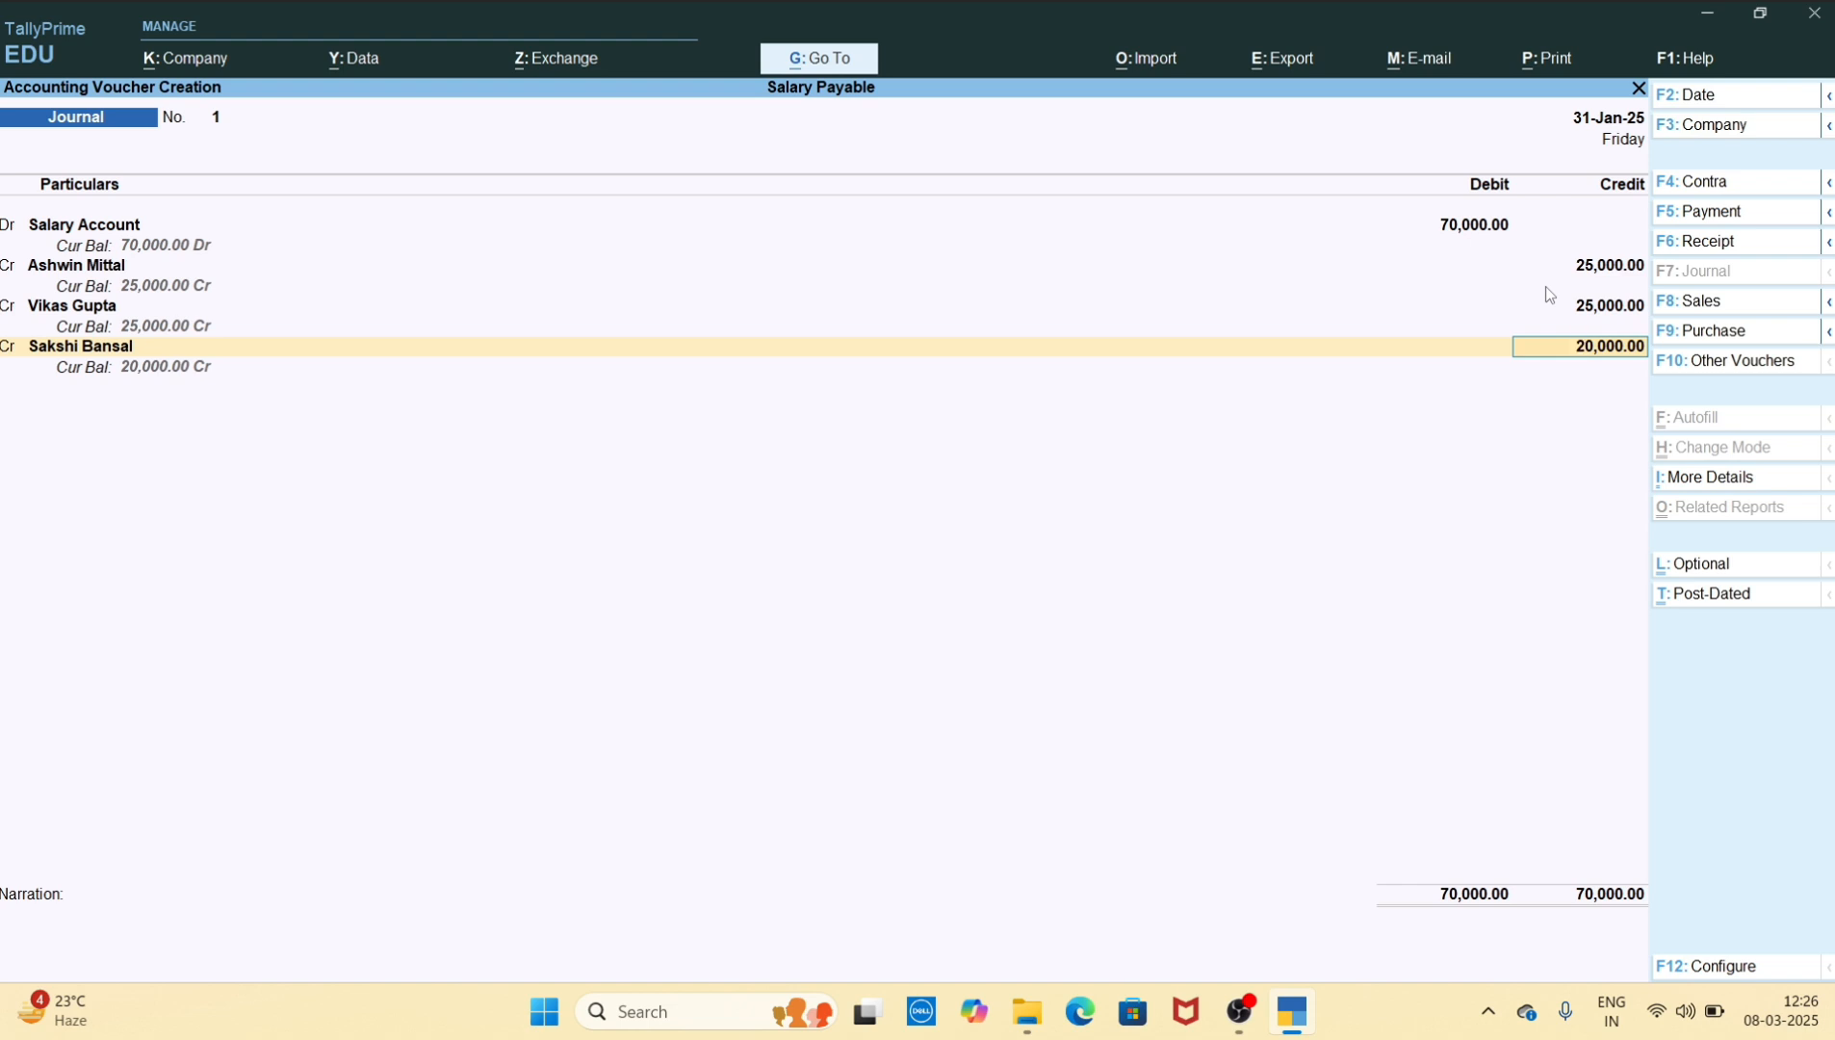
pyautogui.press('ctrl')
pyautogui.press('Return')
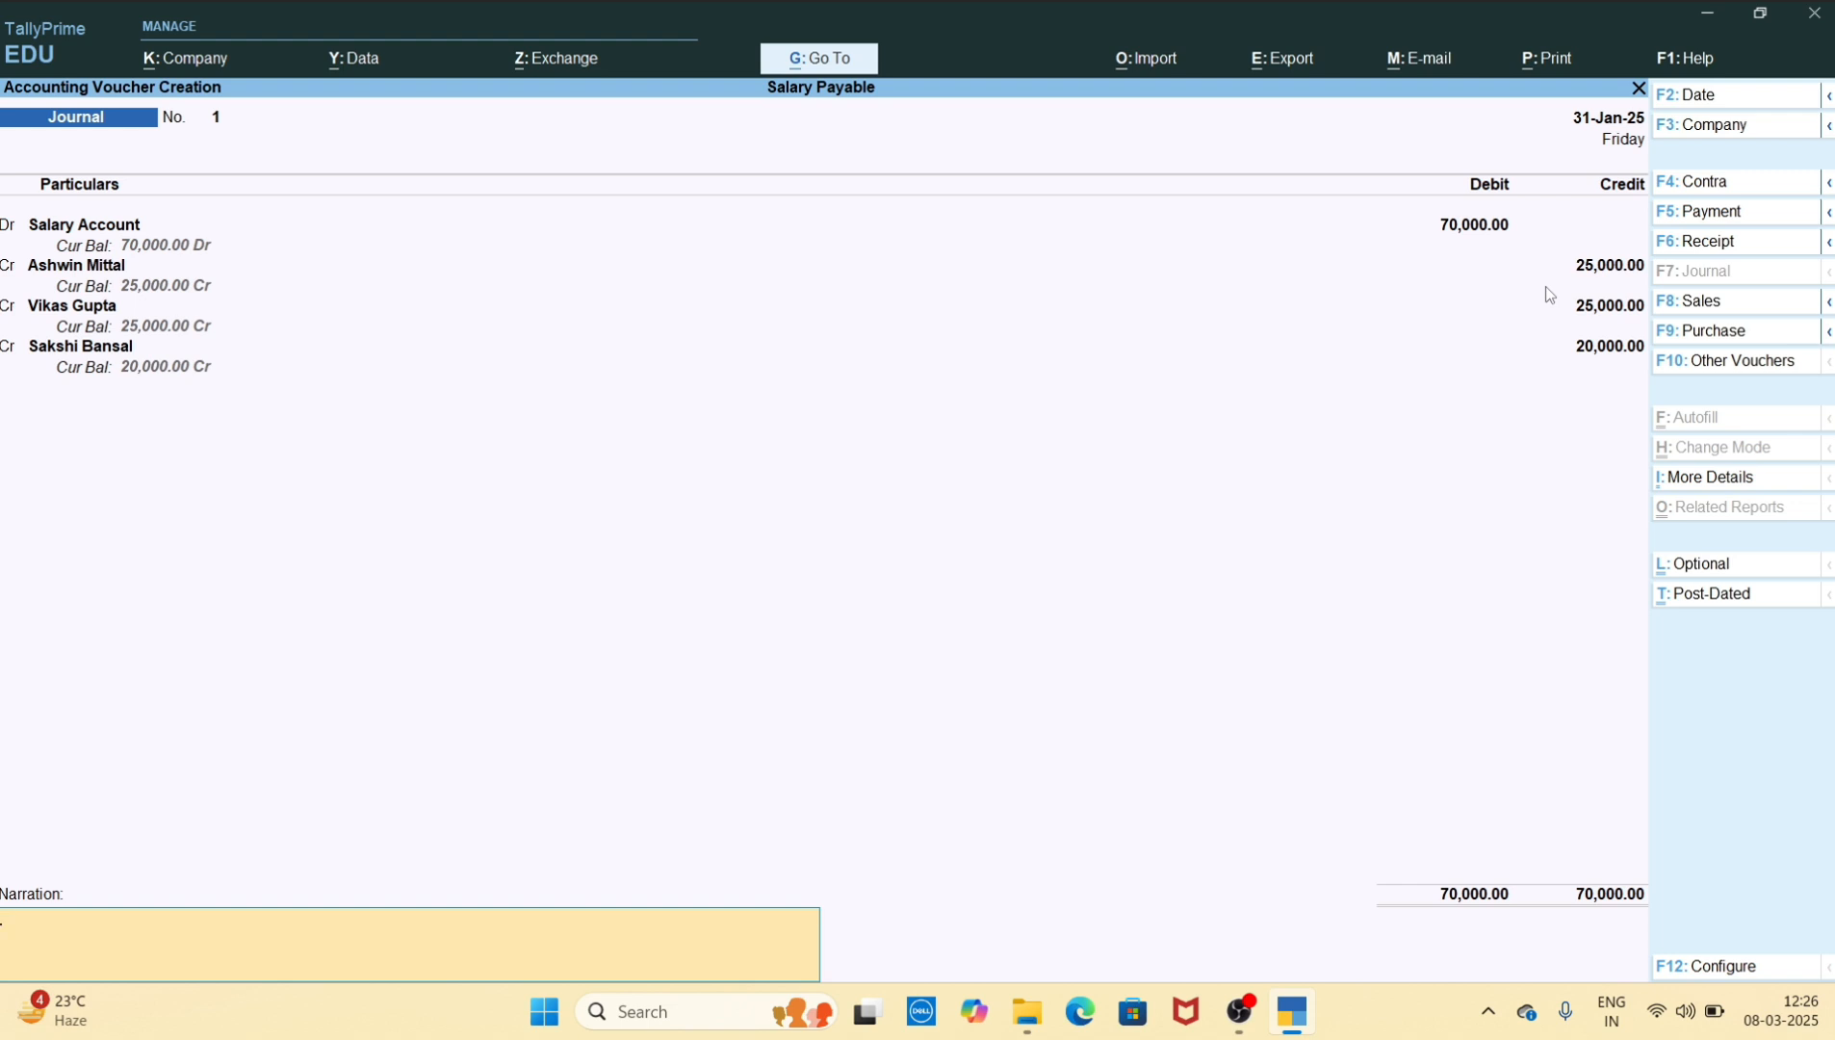
pyautogui.press('ctrl')
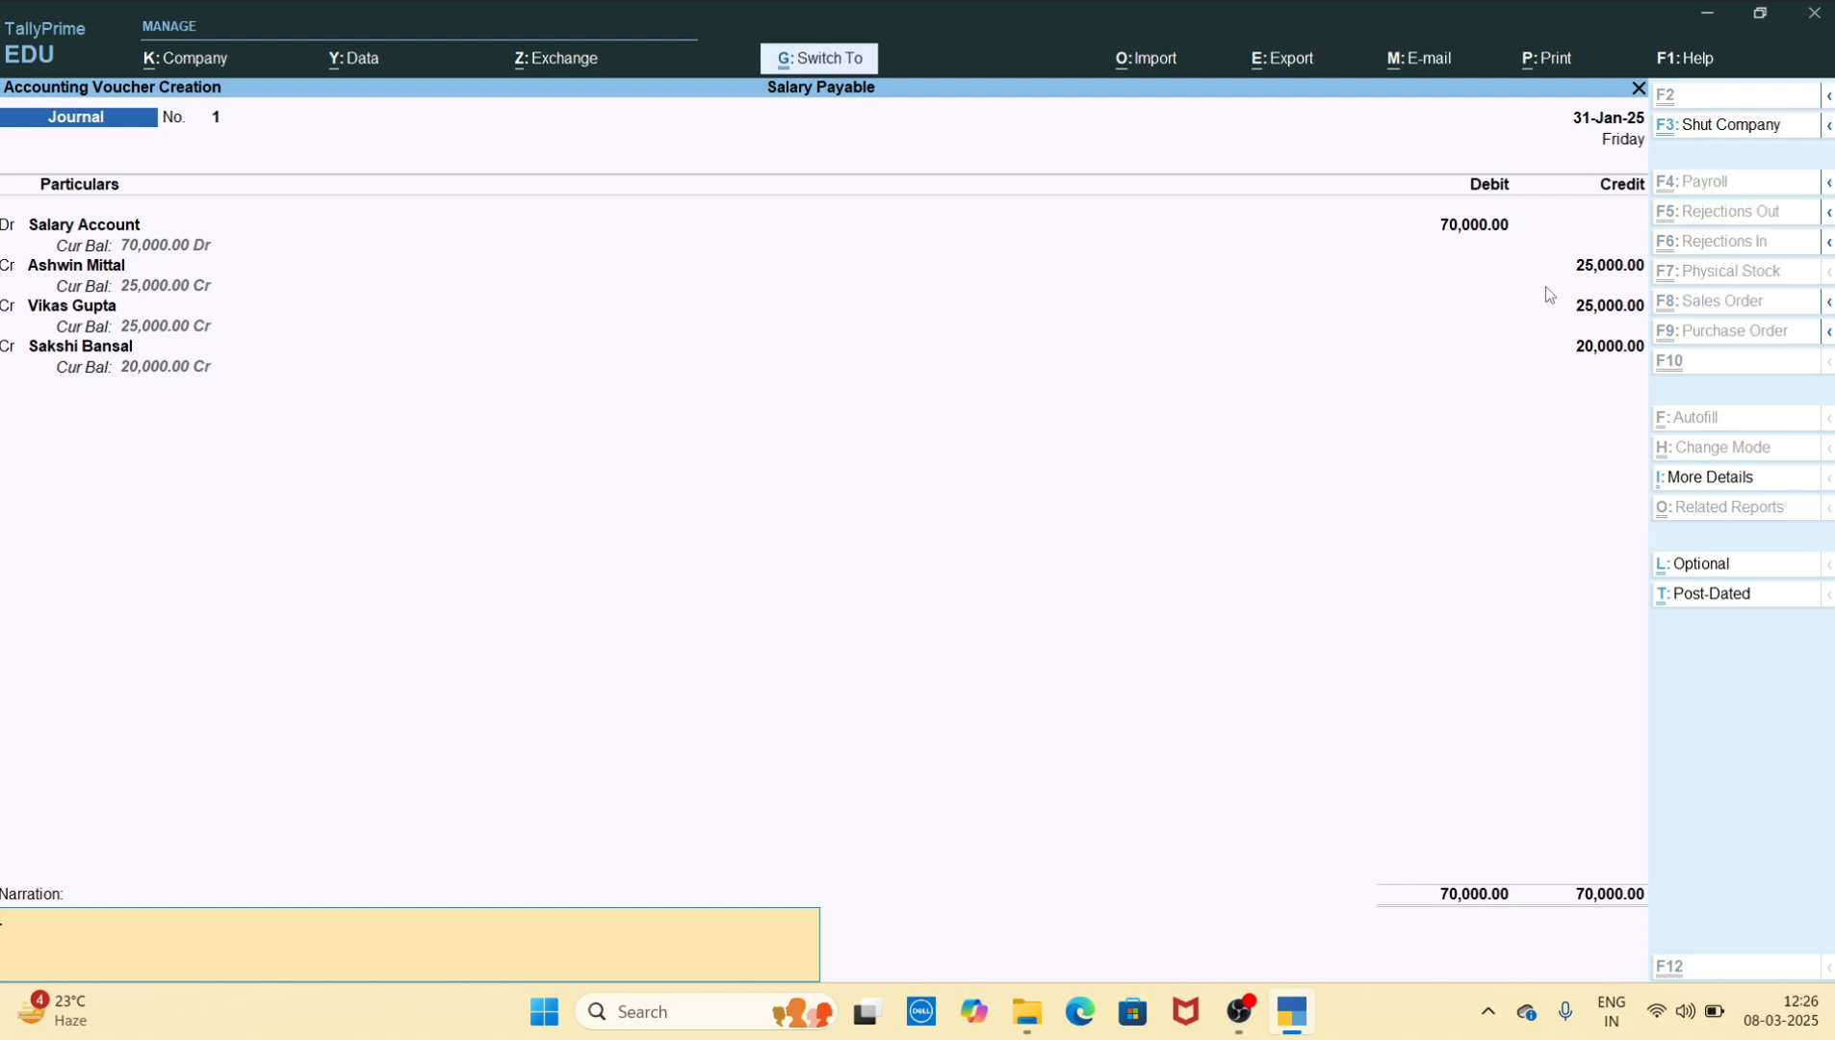
pyautogui.hotkey('ctrl', 'a')
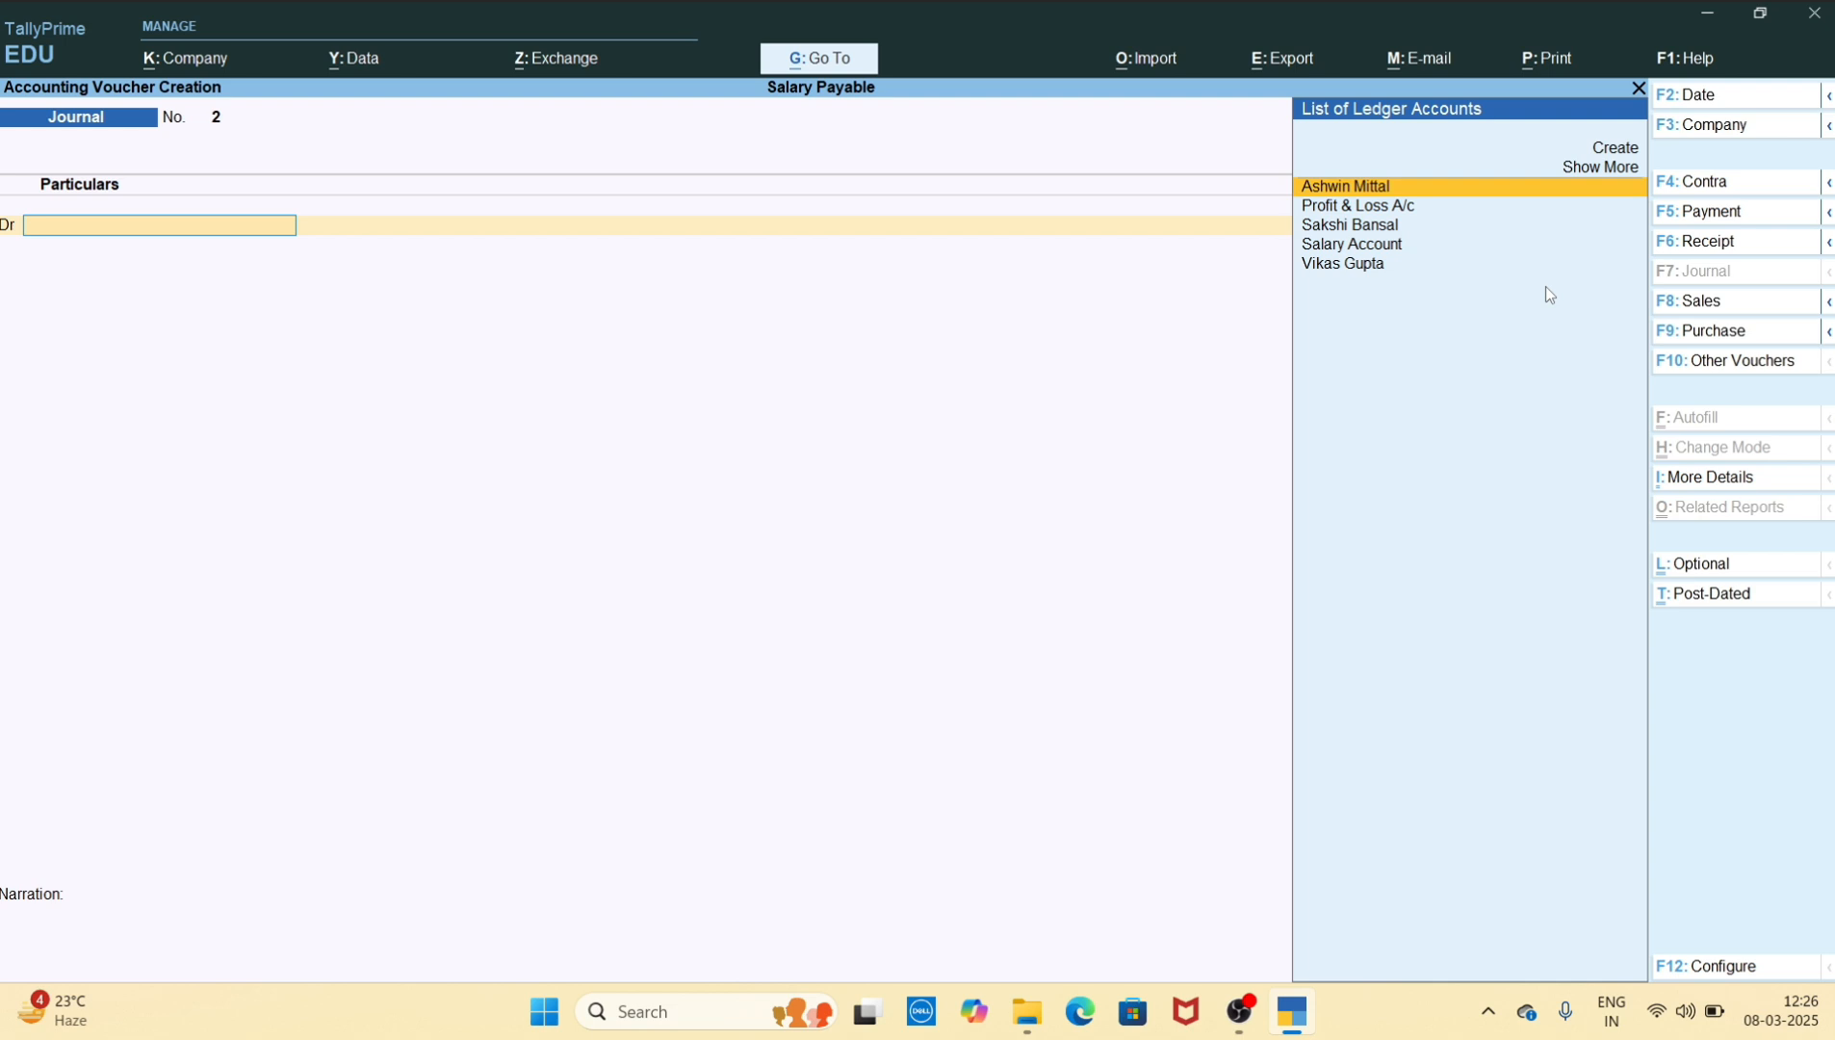
pyautogui.press('Escape')
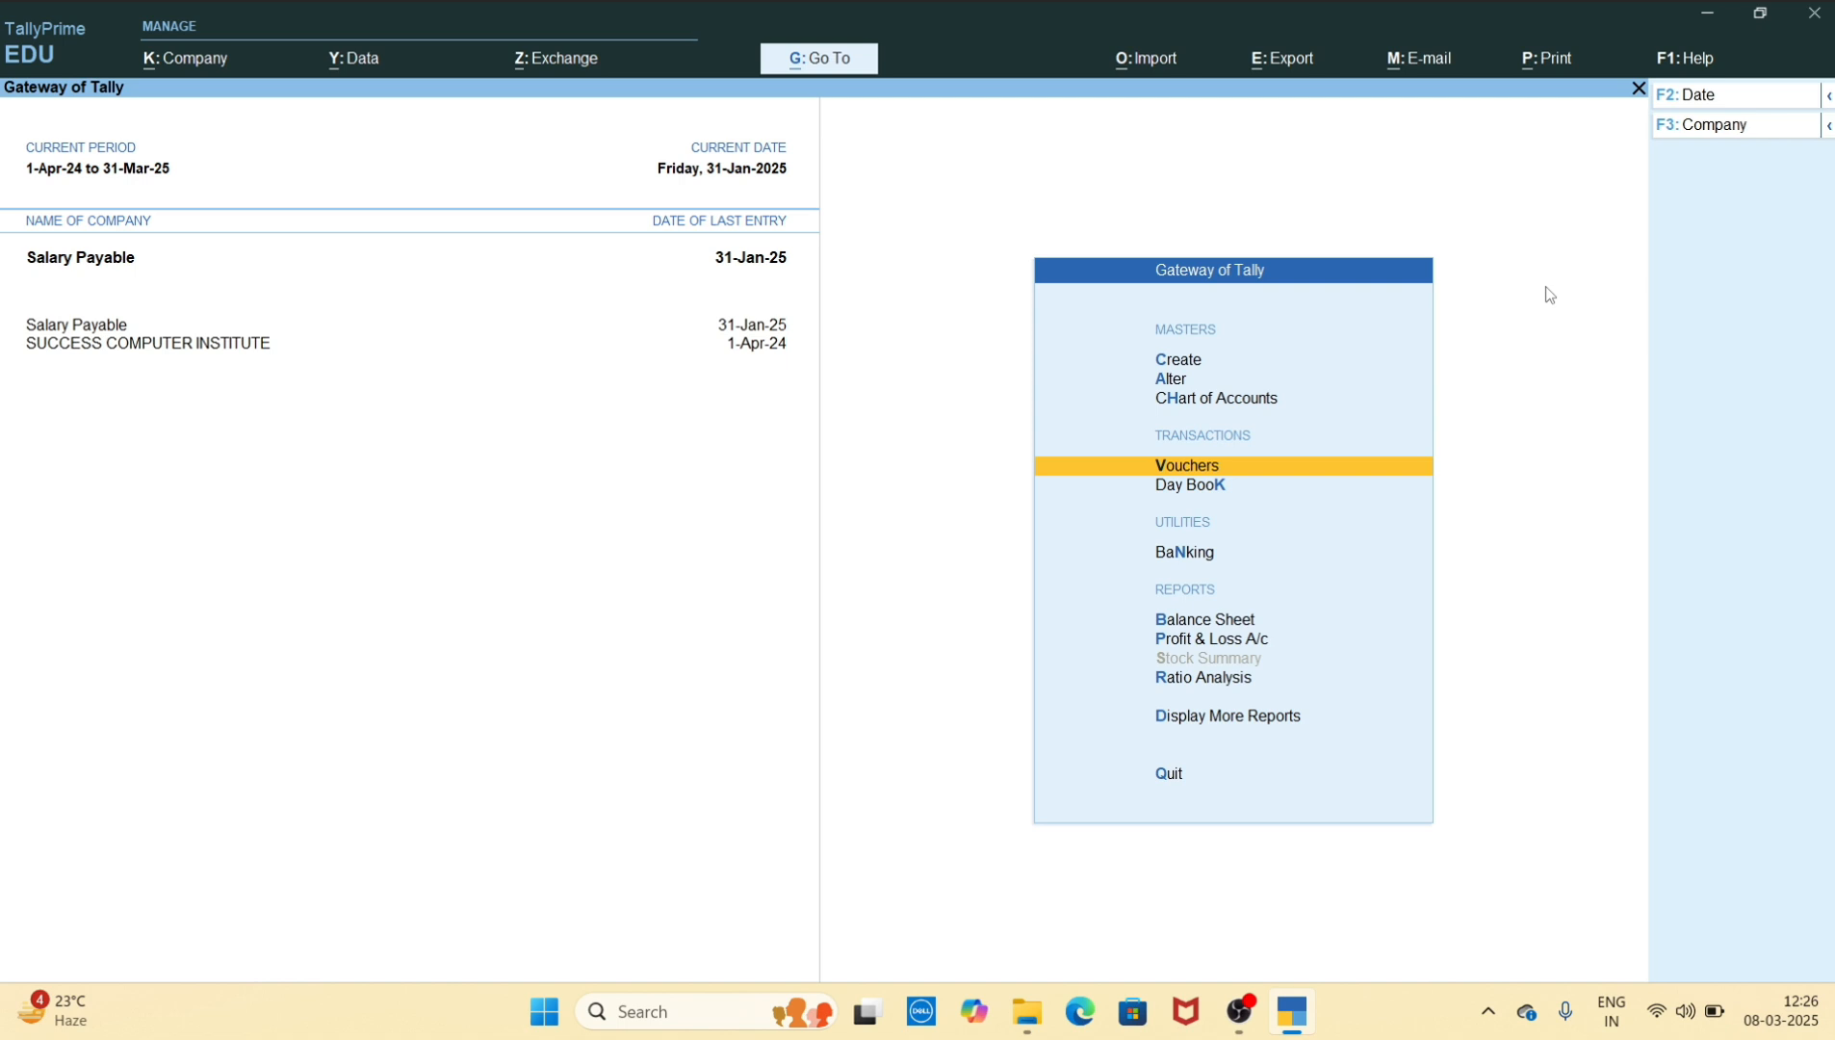
# Review the Balance Sheet, drilling down through Current Liabilities and Salary Payable to the individual employee balances
pyautogui.press('Down')
pyautogui.press('Down')
pyautogui.press('Down')
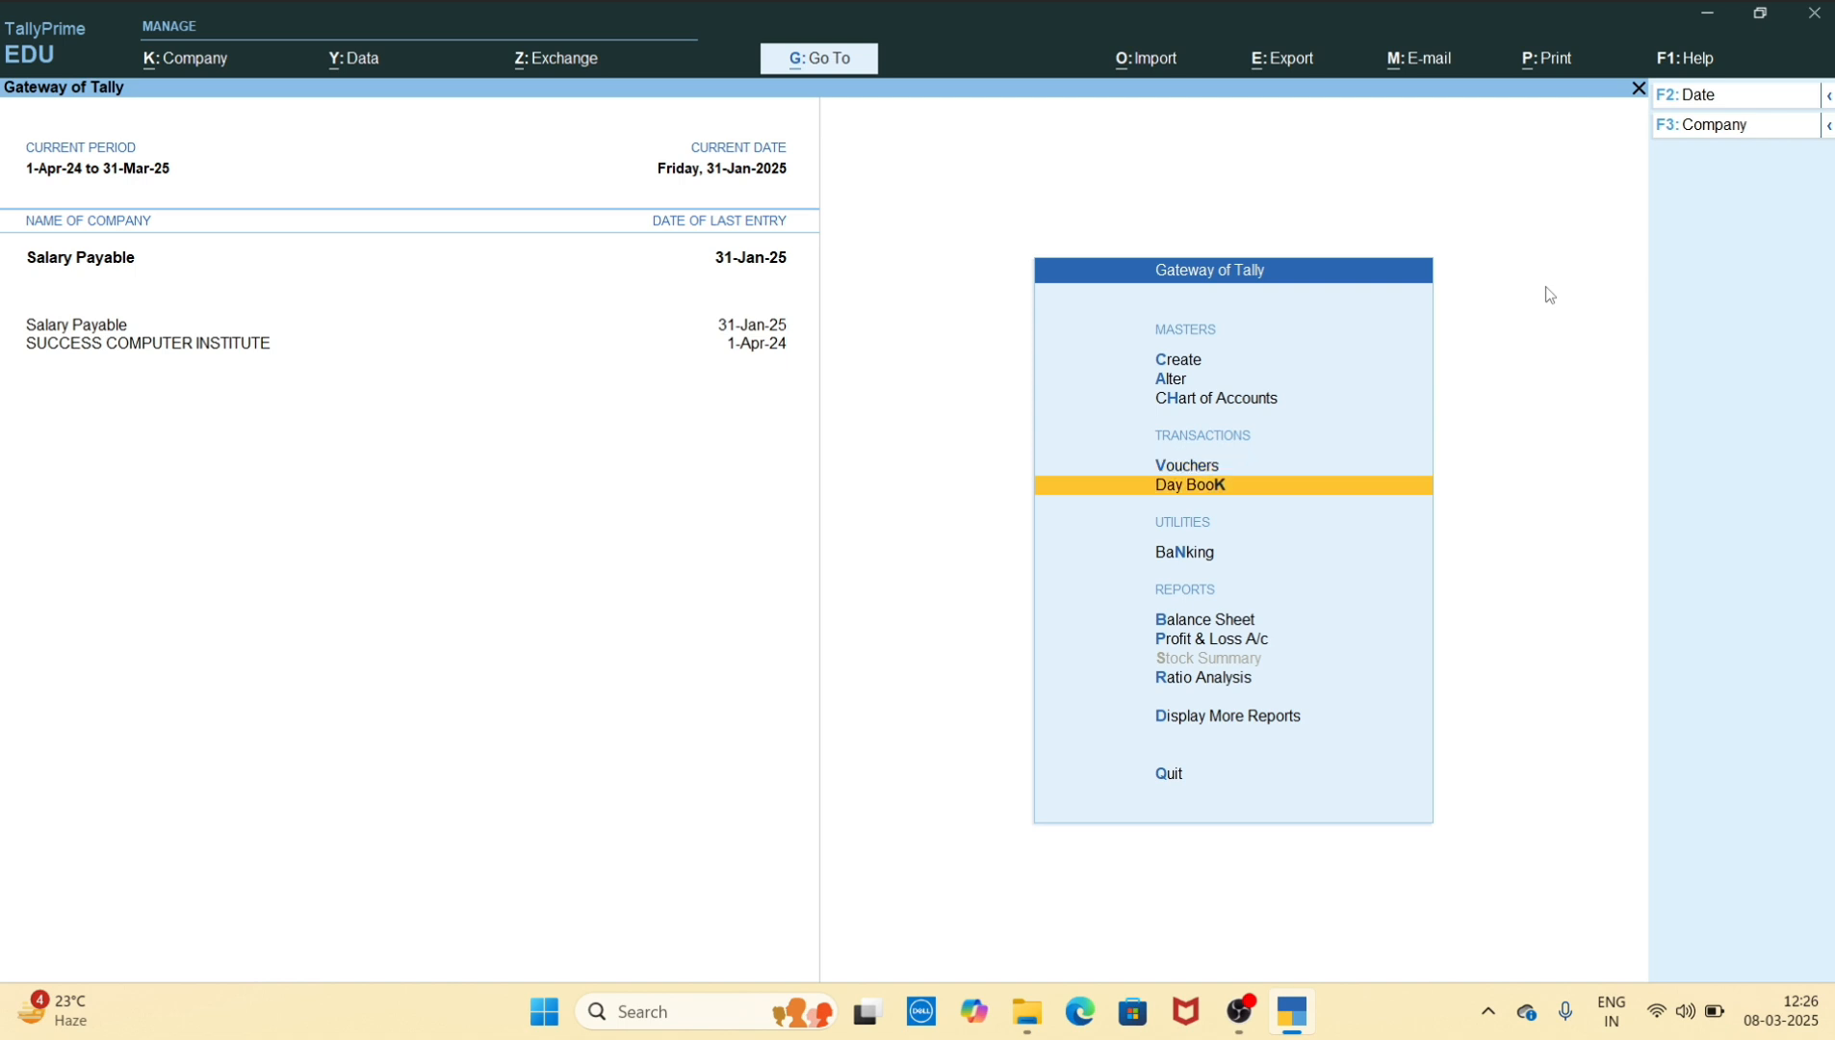
pyautogui.press('Return')
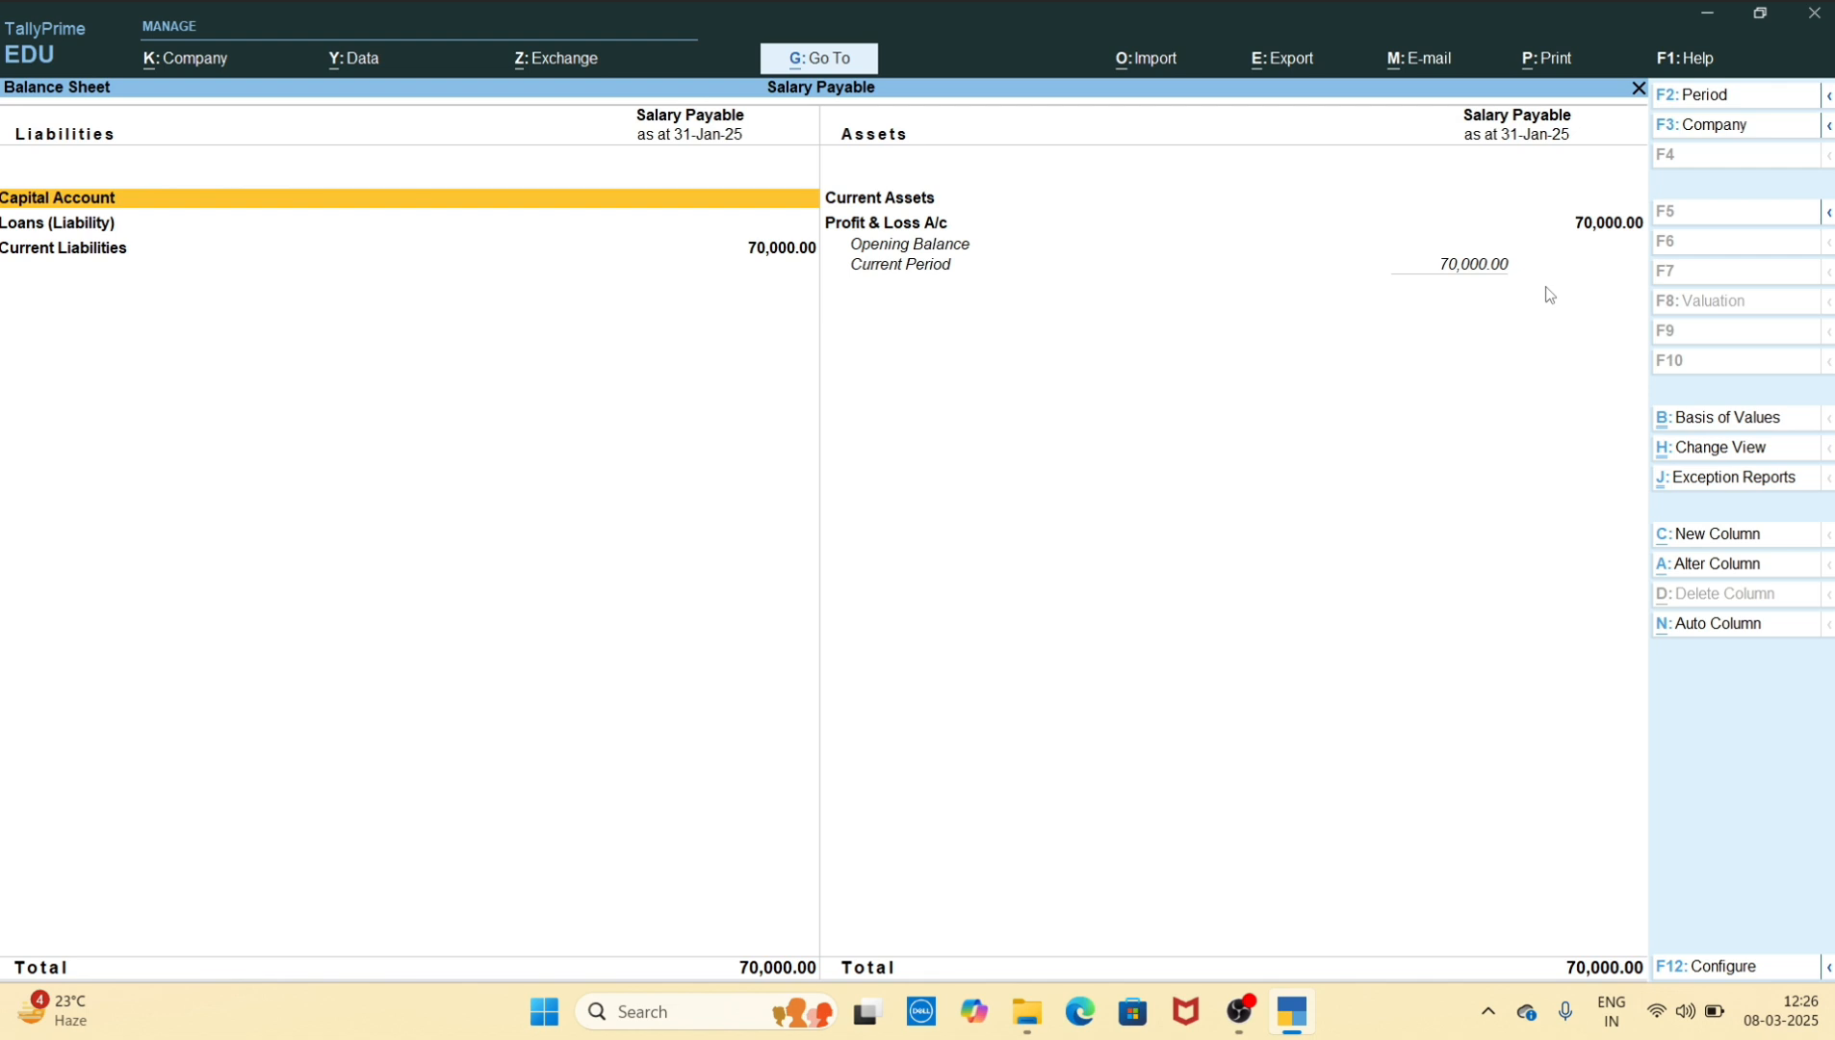
pyautogui.press('Down')
pyautogui.press('Down')
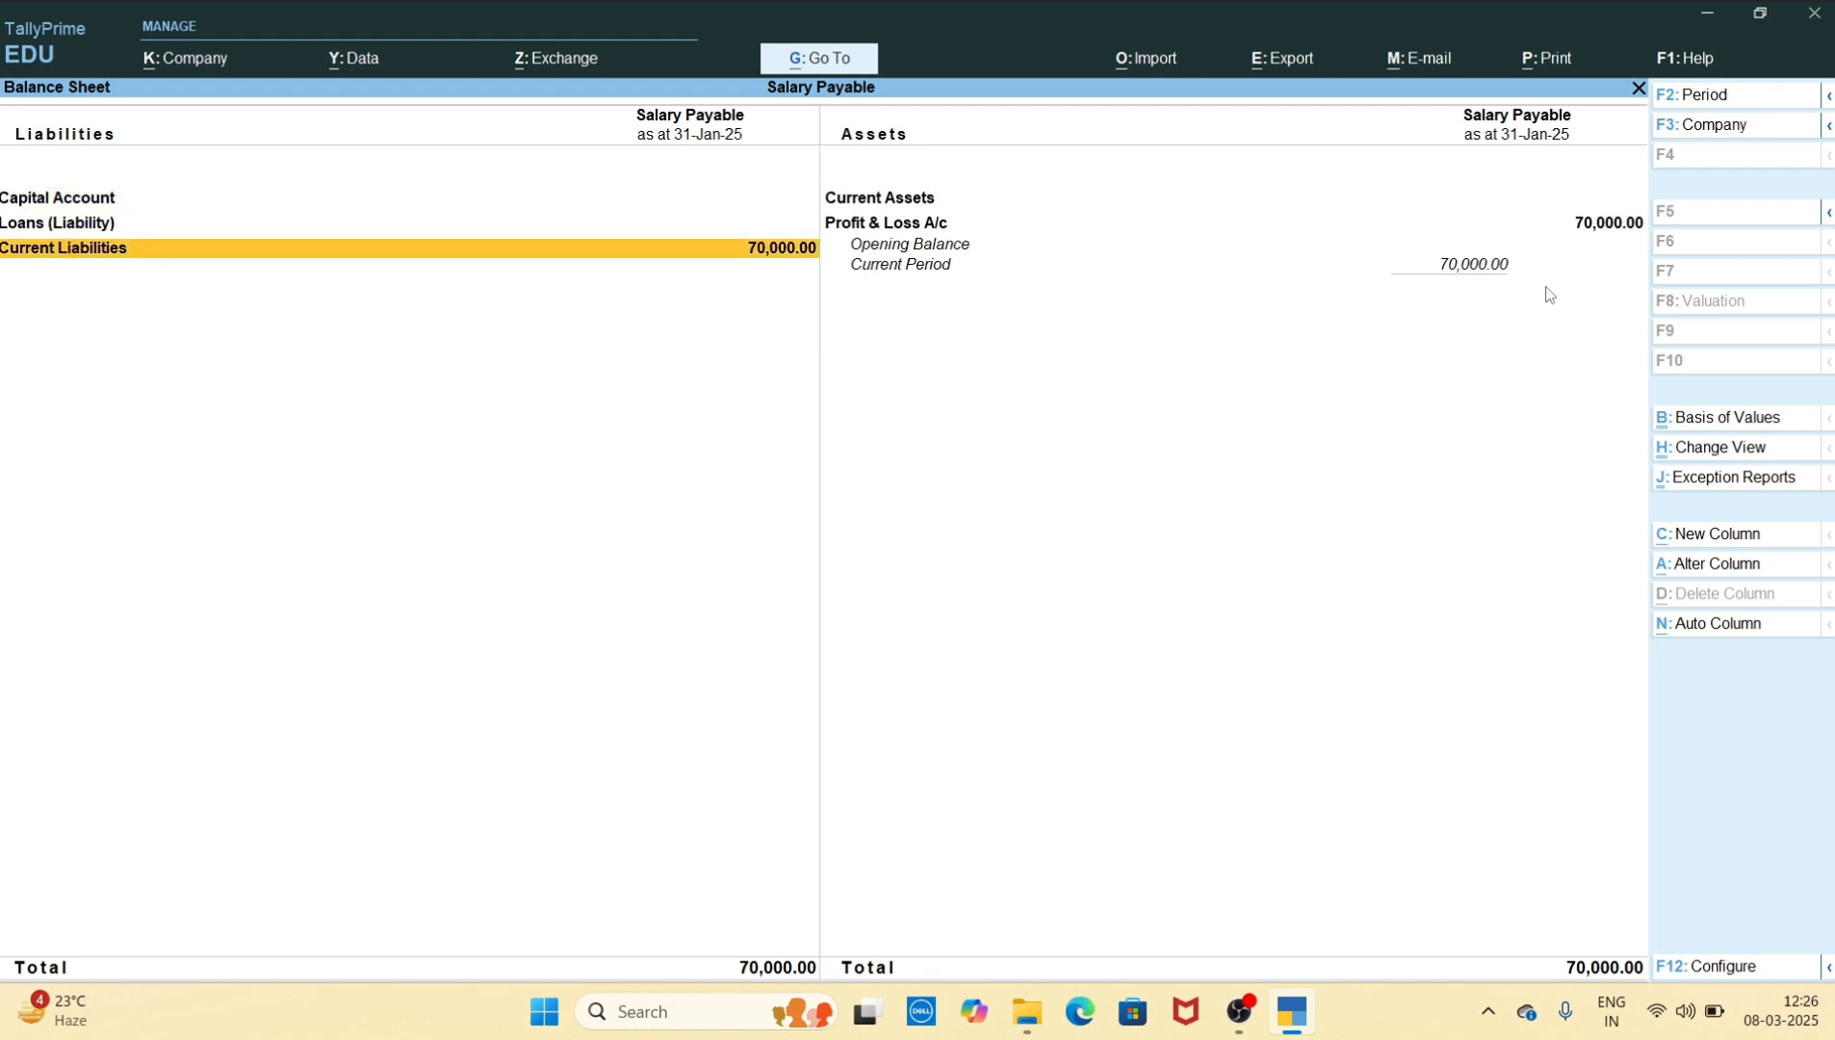
pyautogui.press('Return')
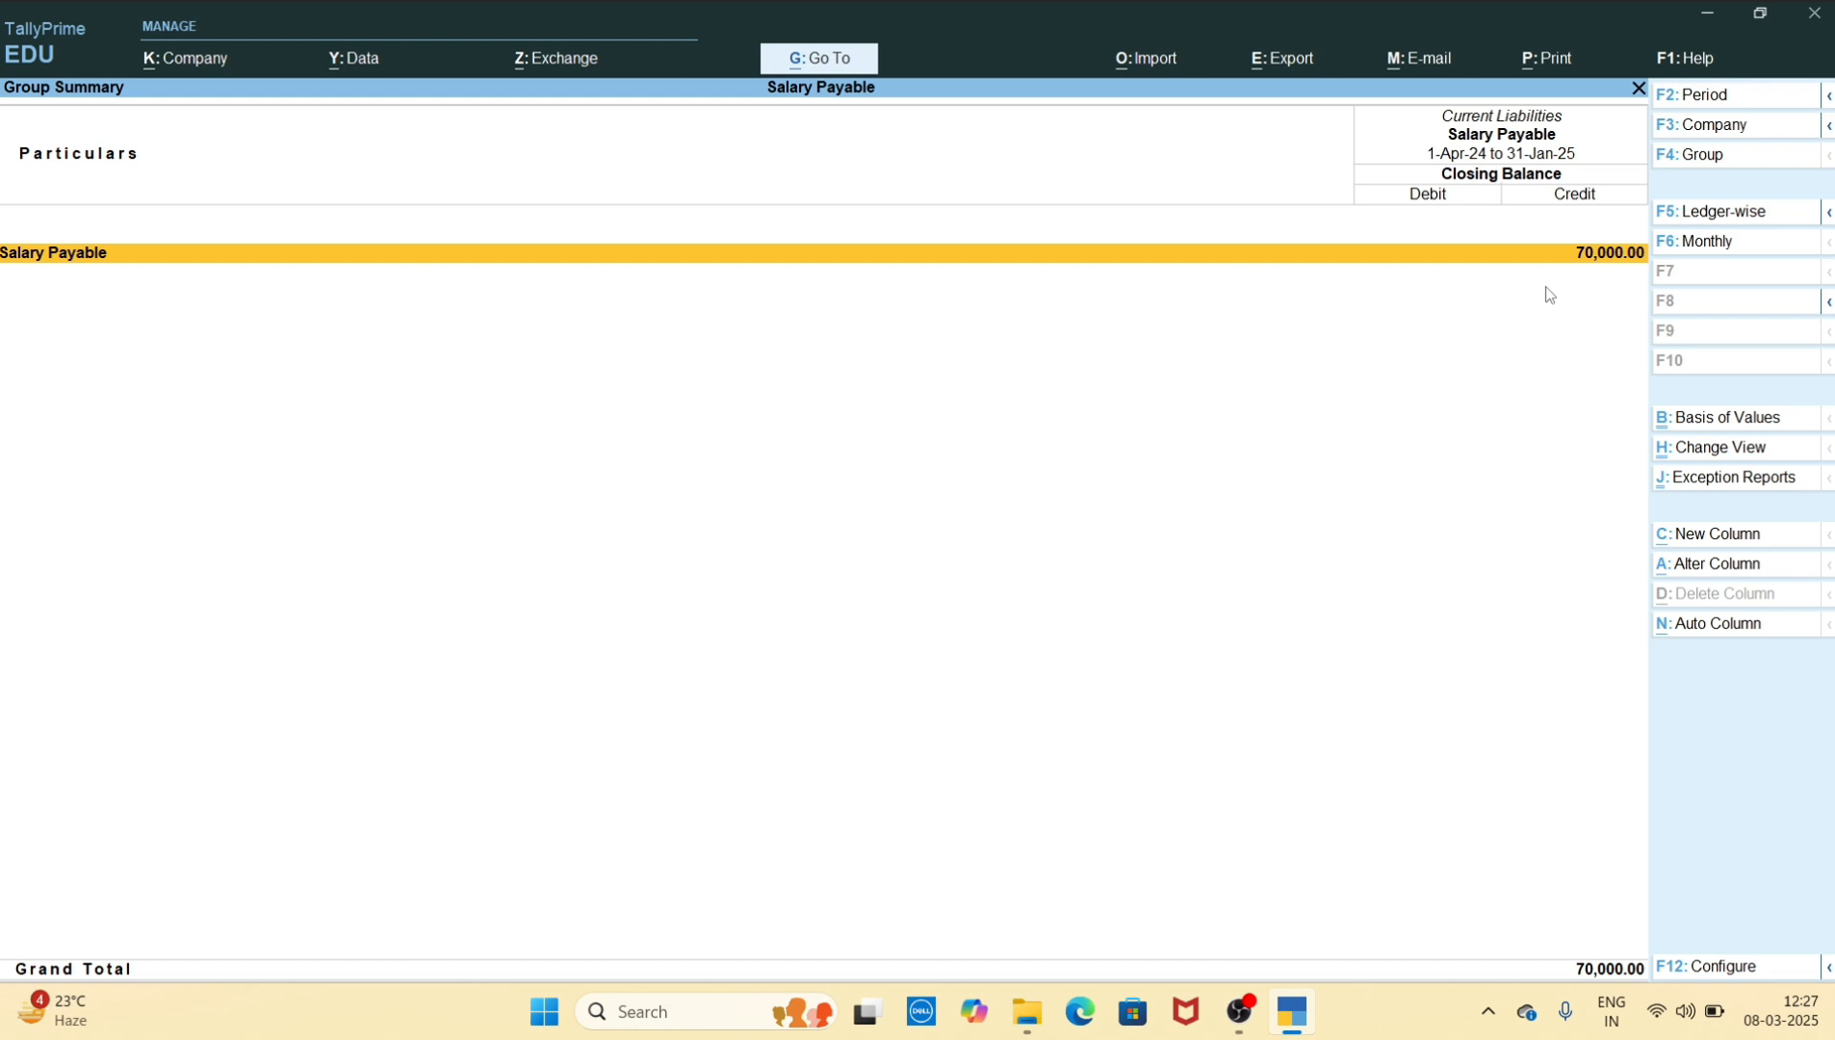
pyautogui.press('Return')
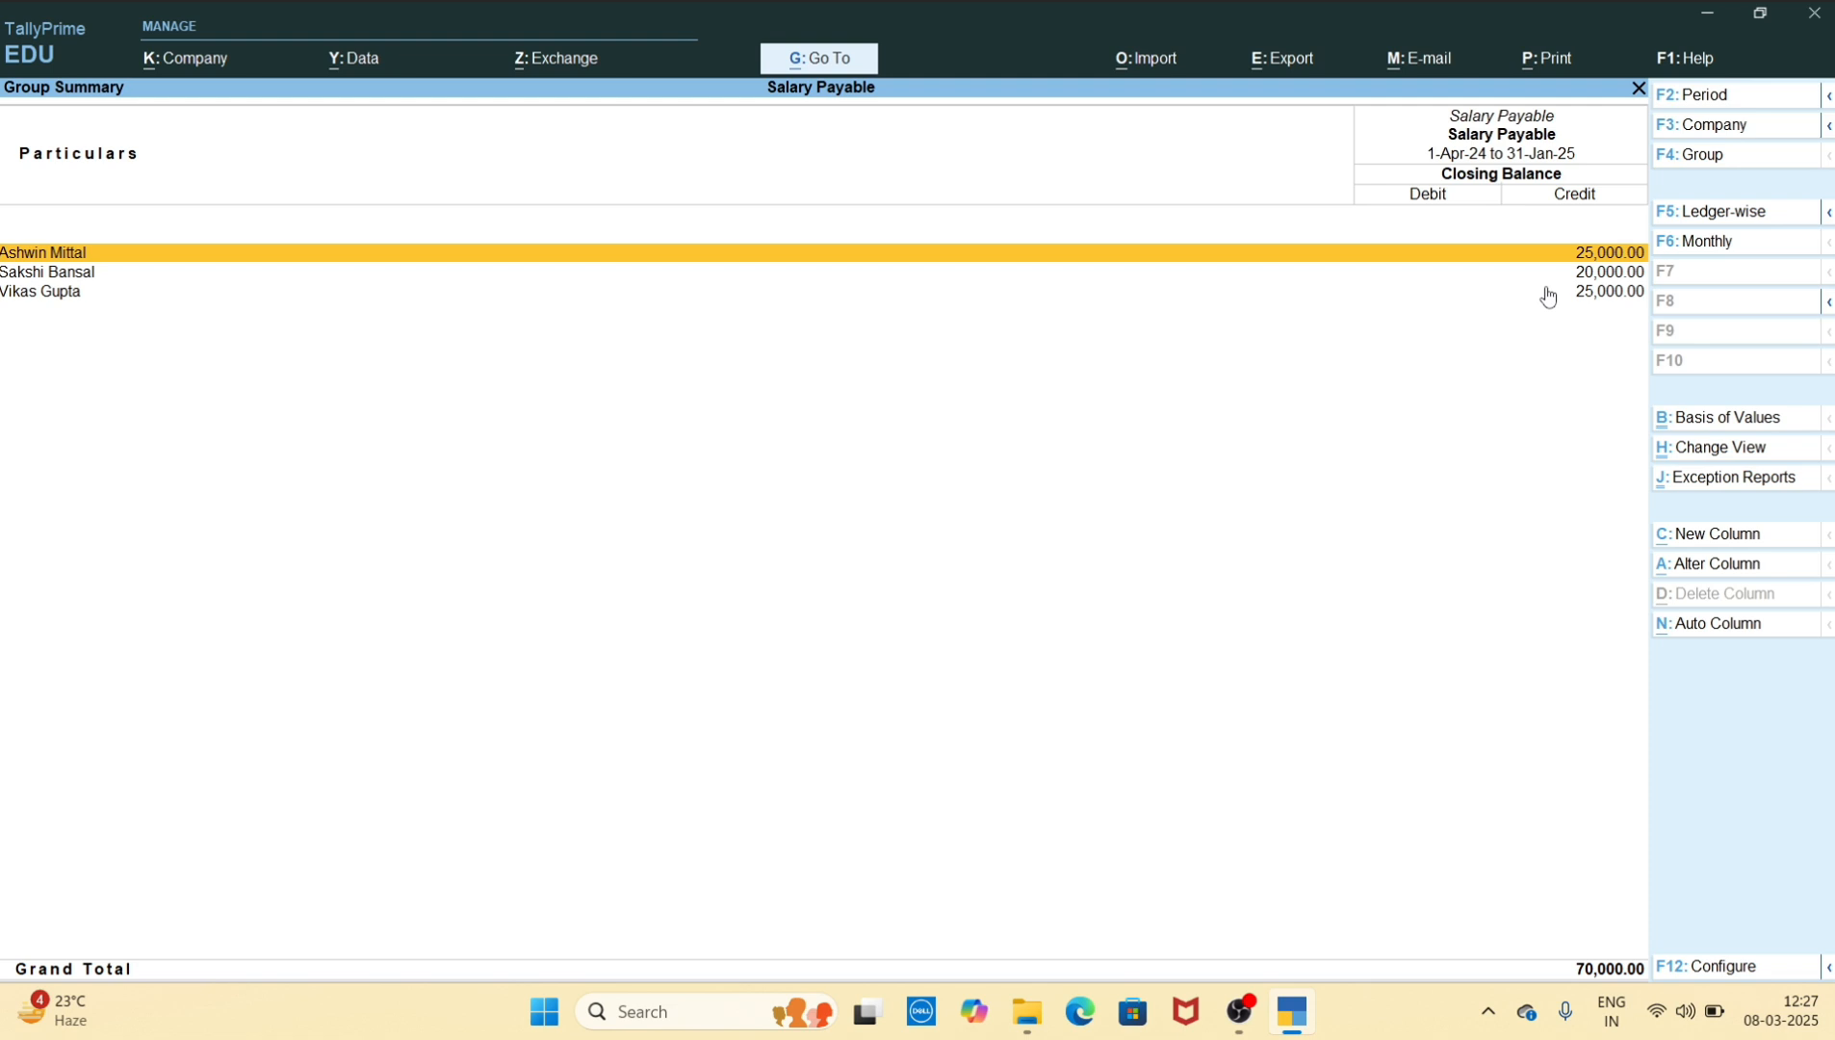
pyautogui.press('Escape')
pyautogui.press('Escape')
pyautogui.press('Escape')
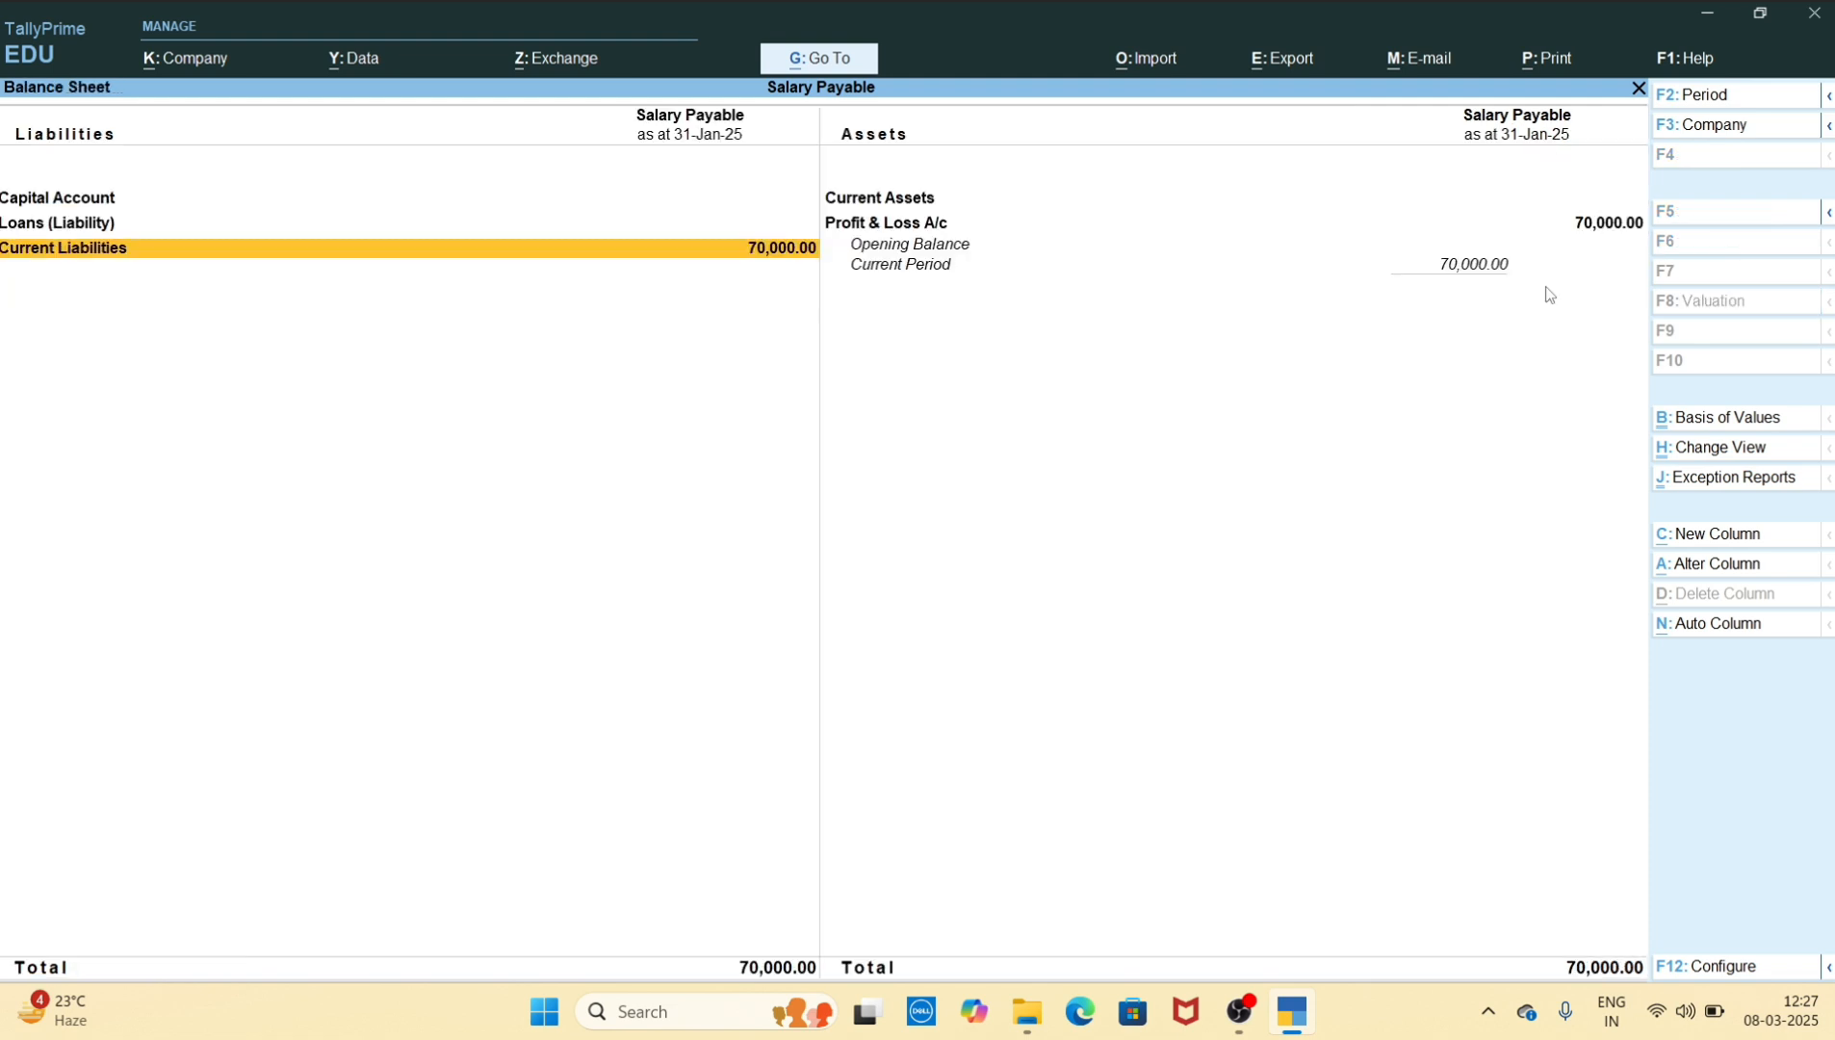
# Start a new accounting voucher and set its date to 2-2-2025
pyautogui.press('Up')
pyautogui.press('Up')
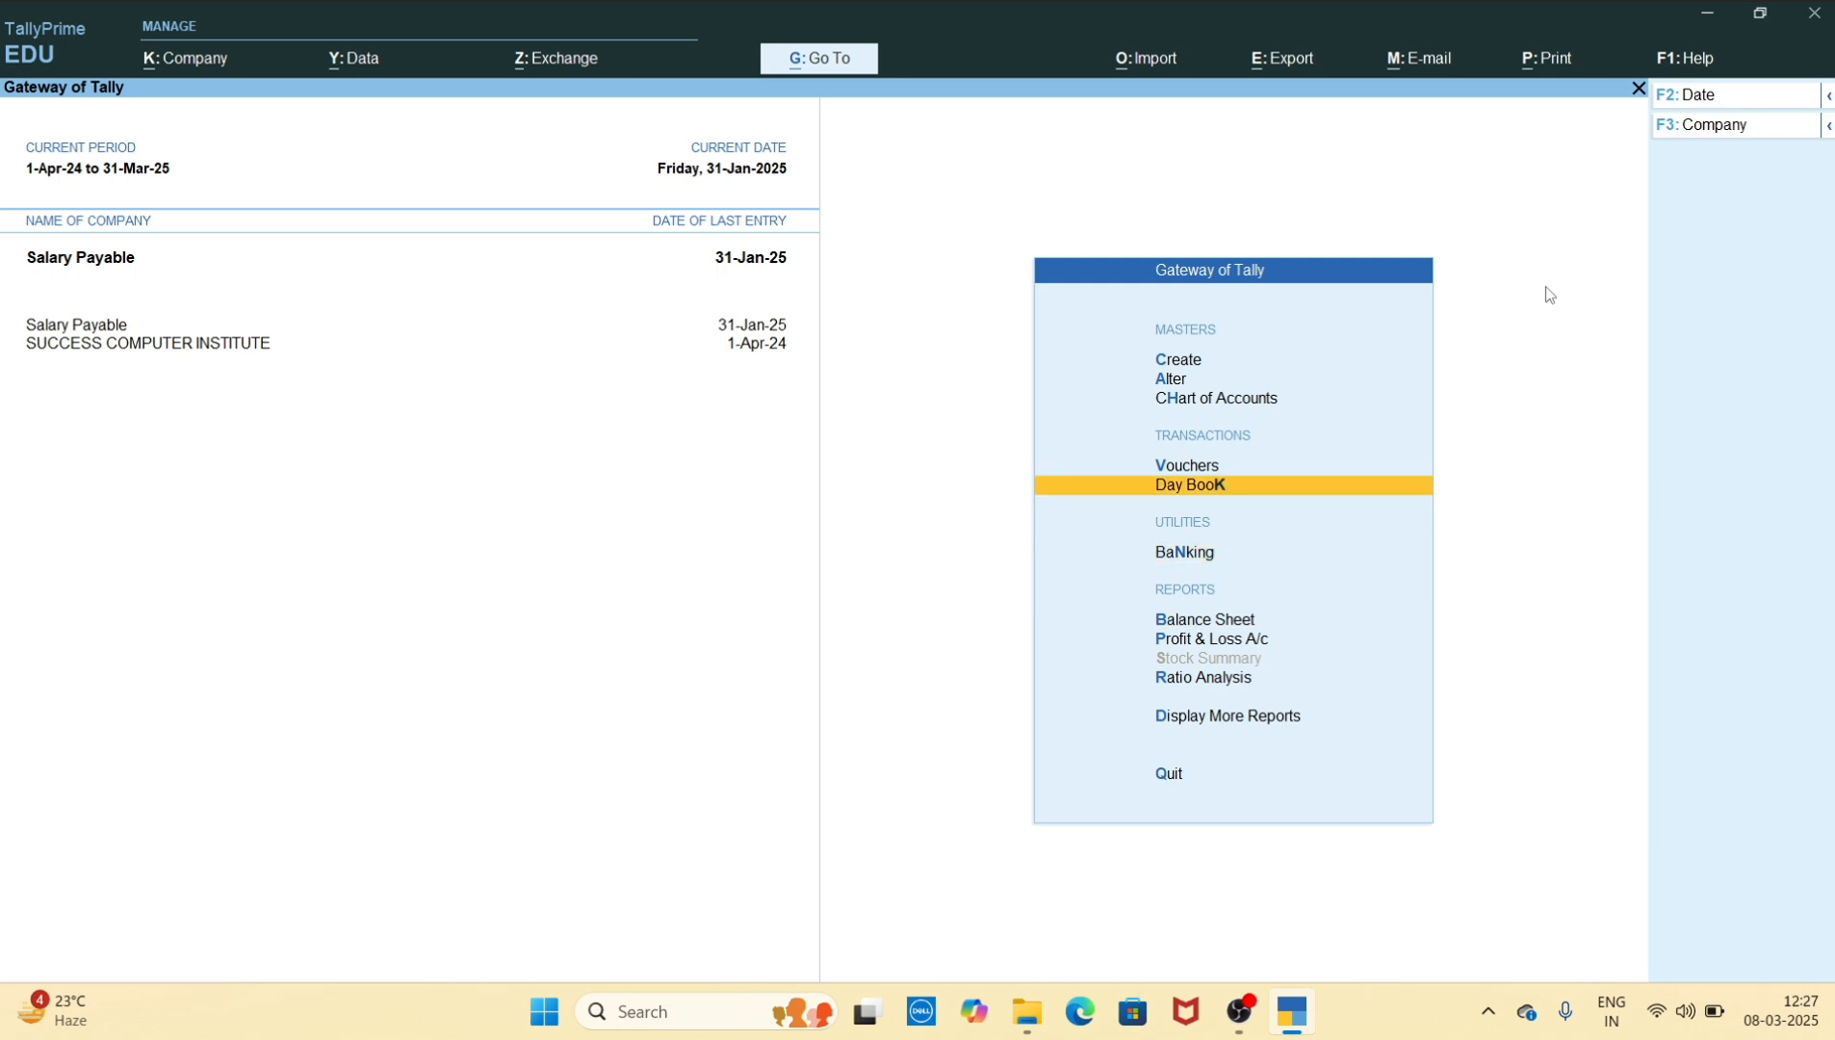
pyautogui.press('Up')
pyautogui.press('Return')
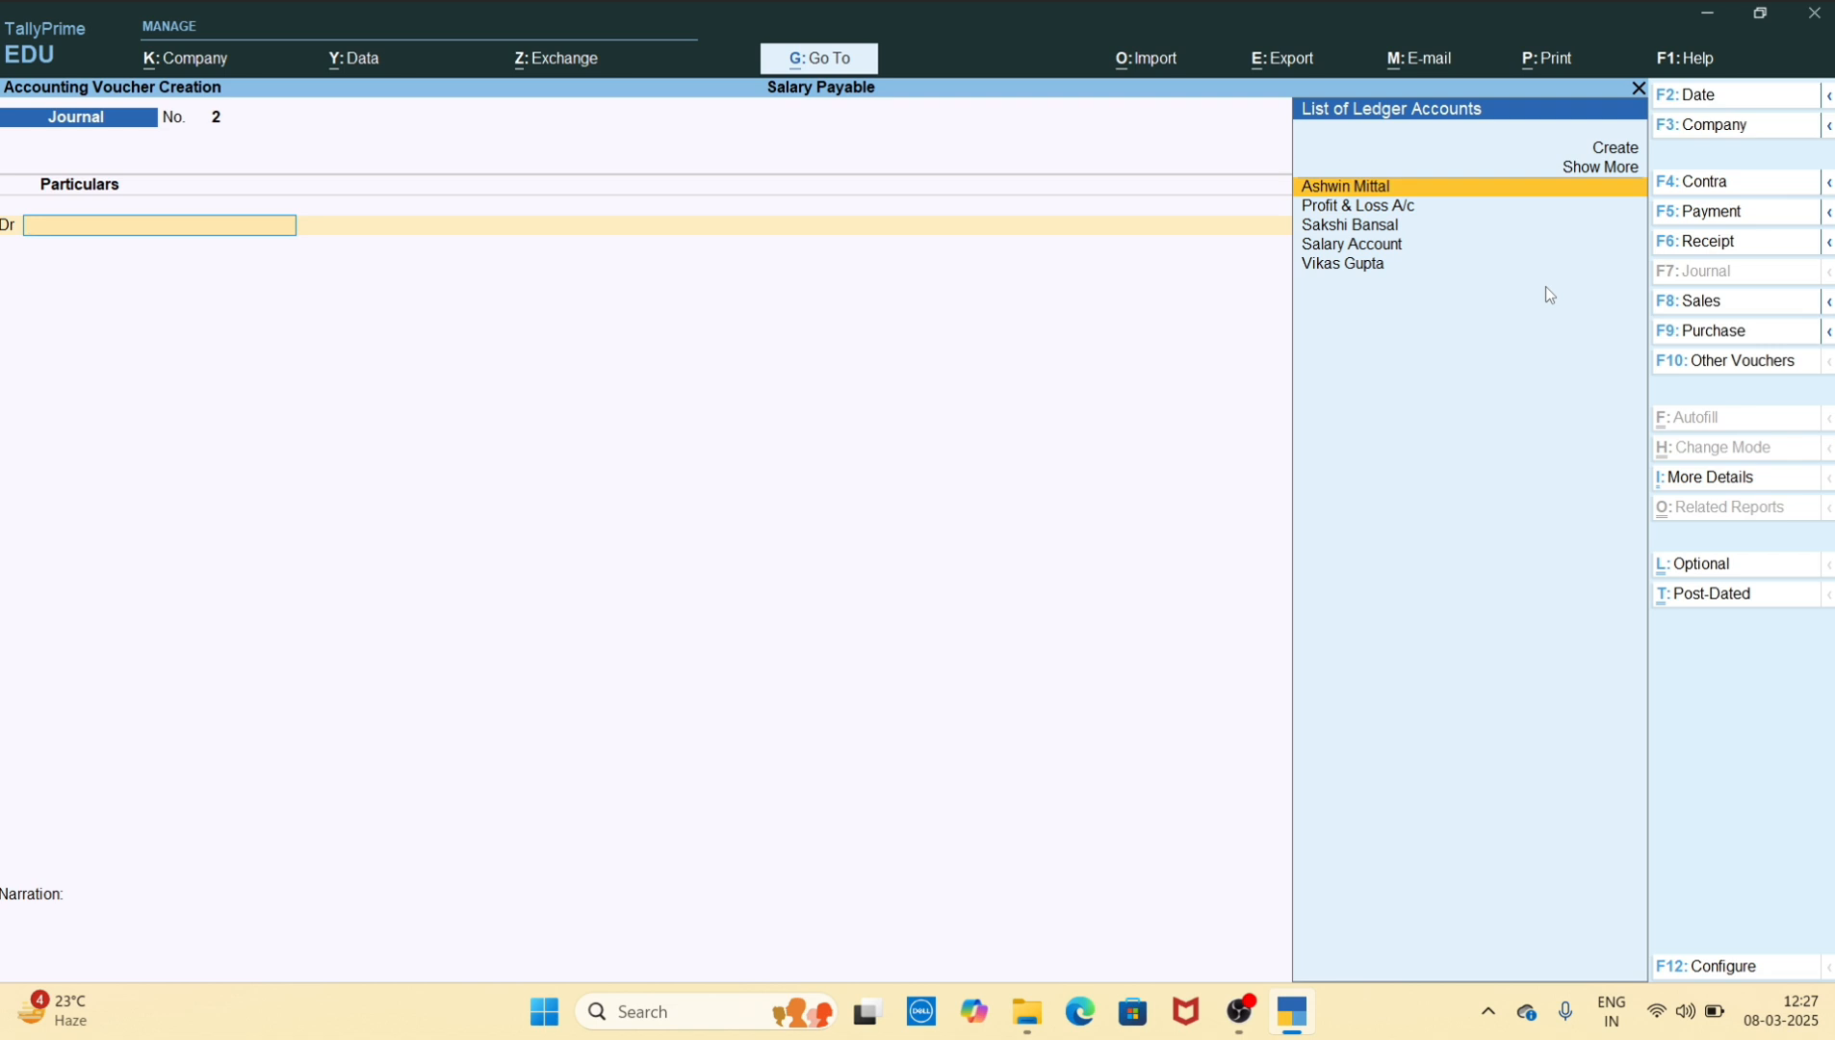
pyautogui.press('F2')
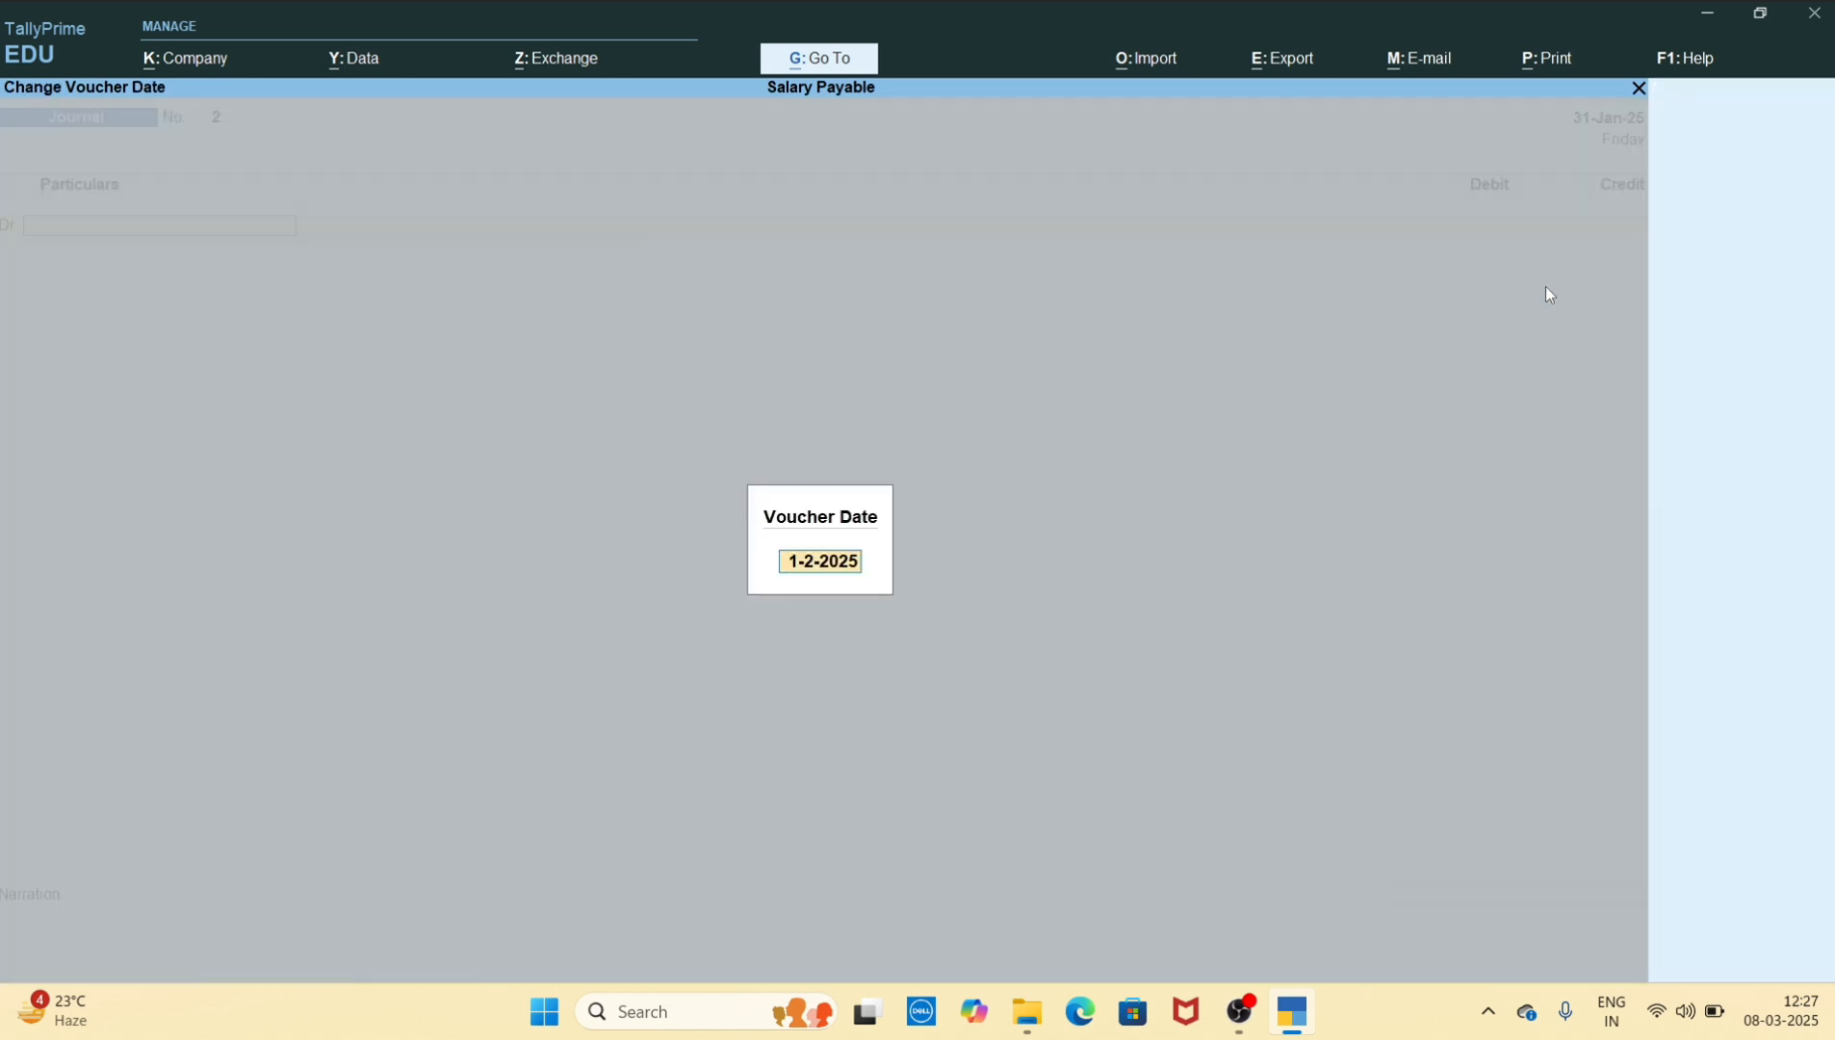
pyautogui.write('2-2-2025')
pyautogui.press('Return')
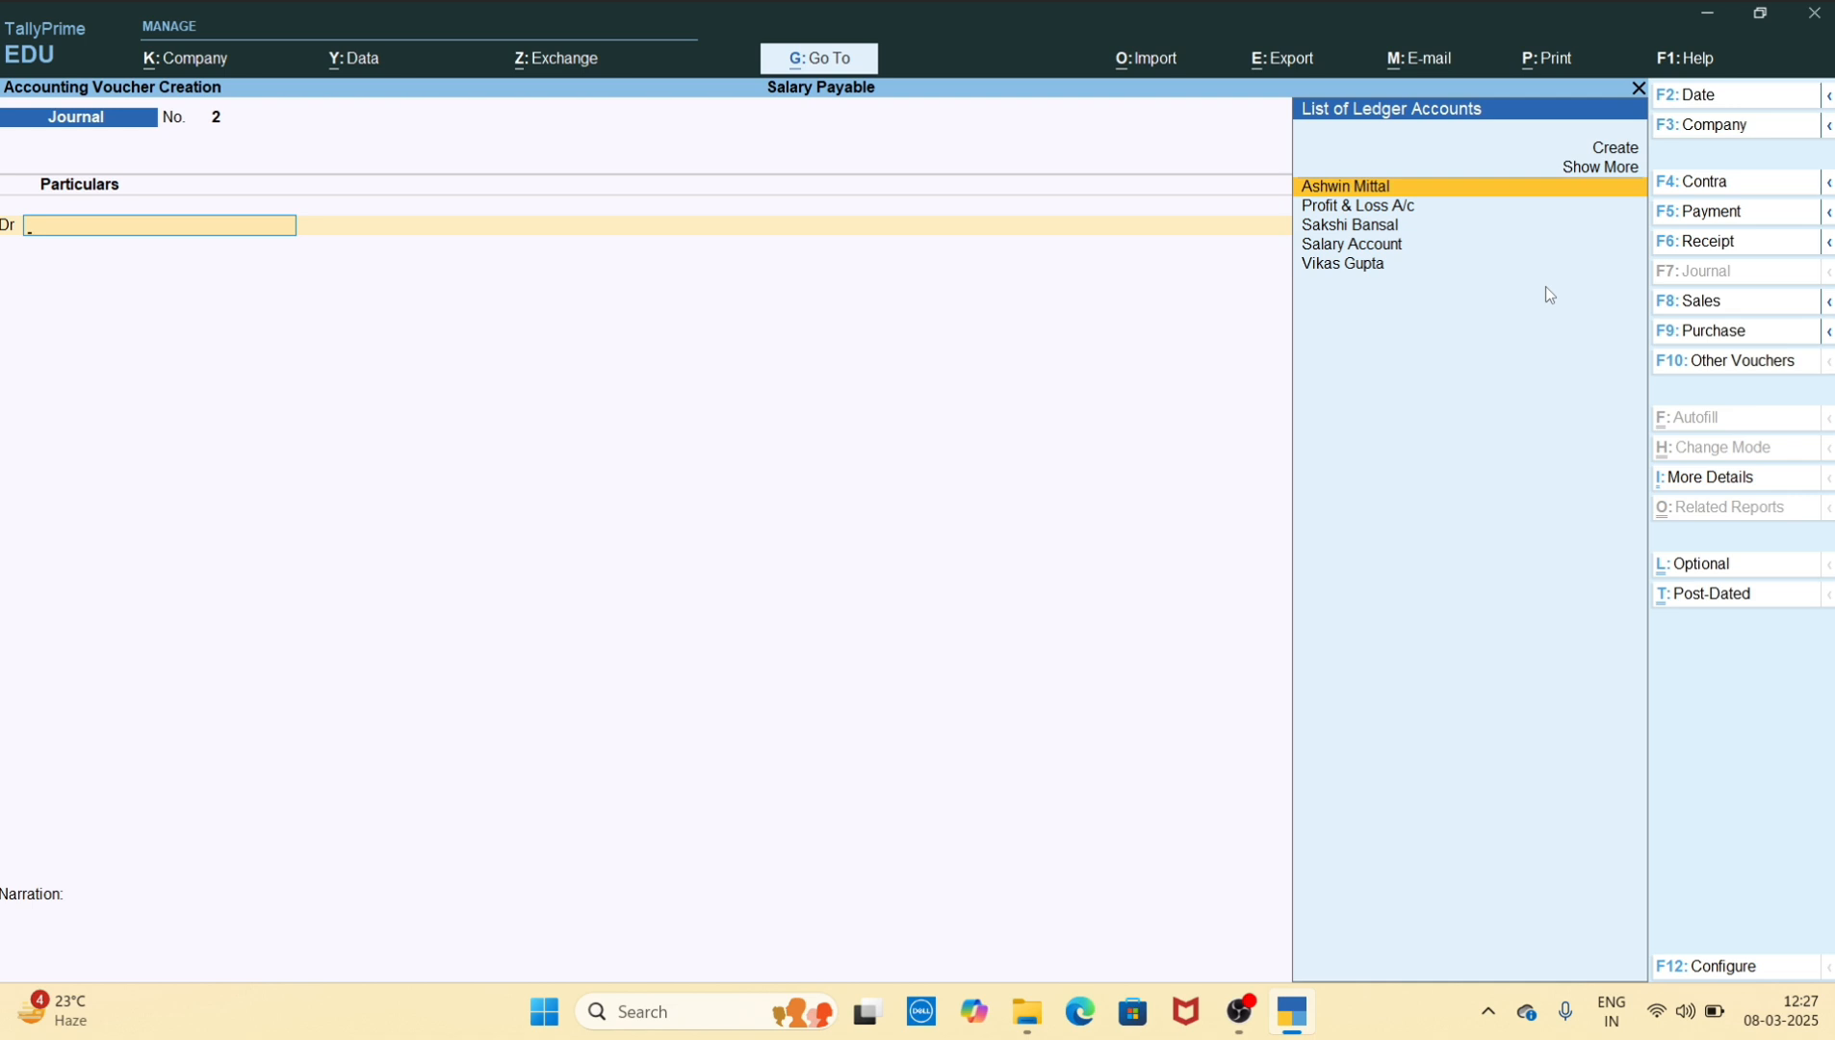
# Switch to a Payment voucher and debit the first employee's ledger with 25000
pyautogui.press('F5')
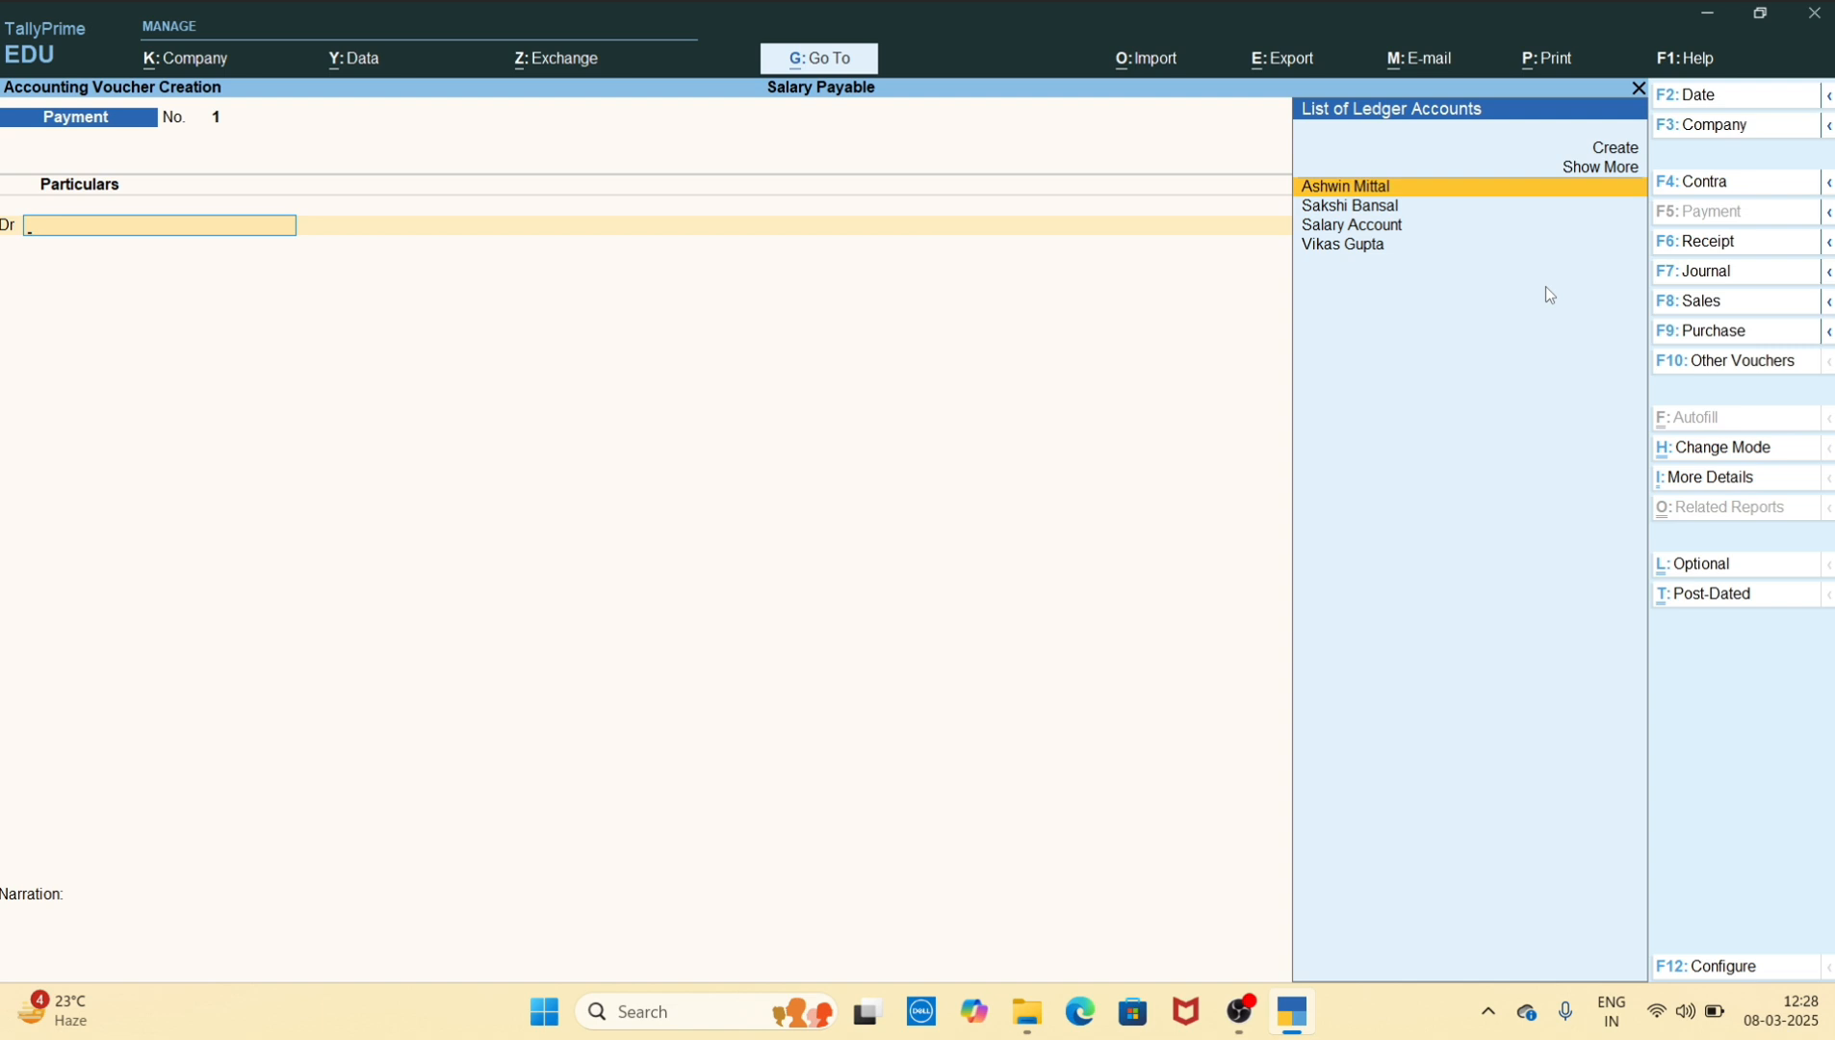
pyautogui.press('Return')
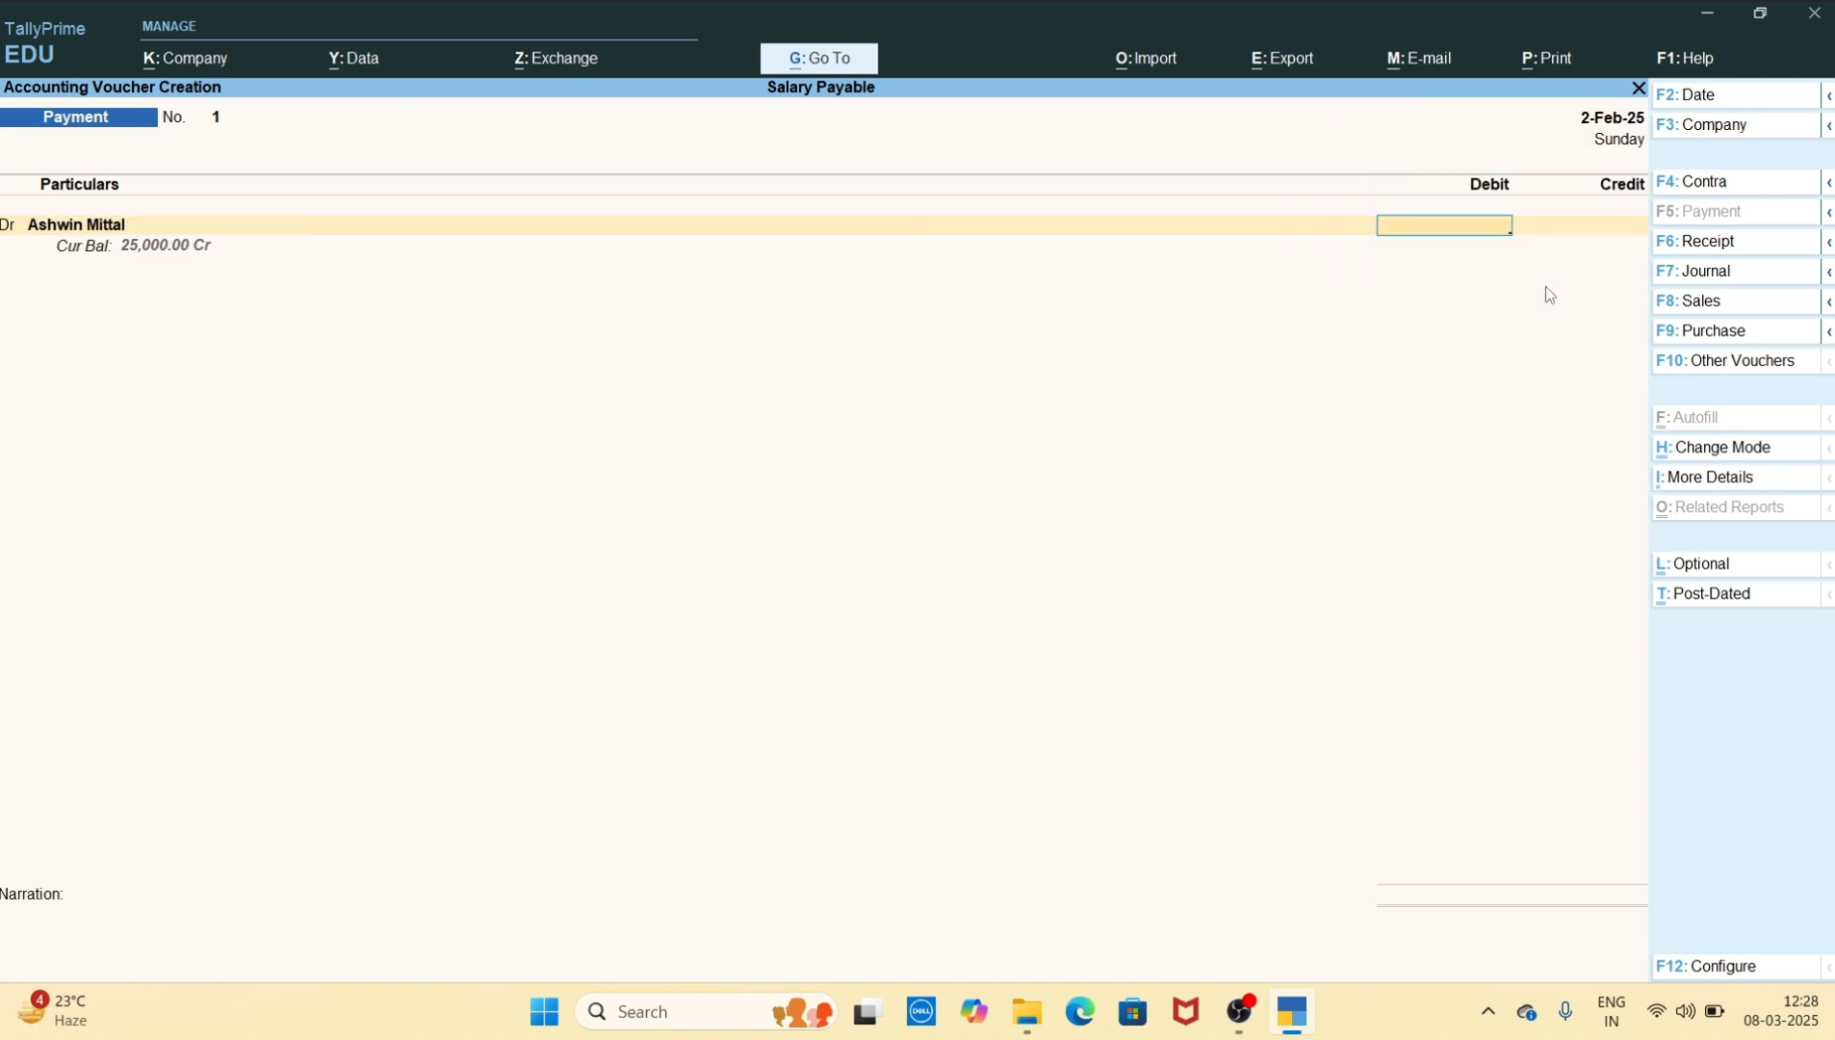
pyautogui.write('25000')
pyautogui.press('Return')
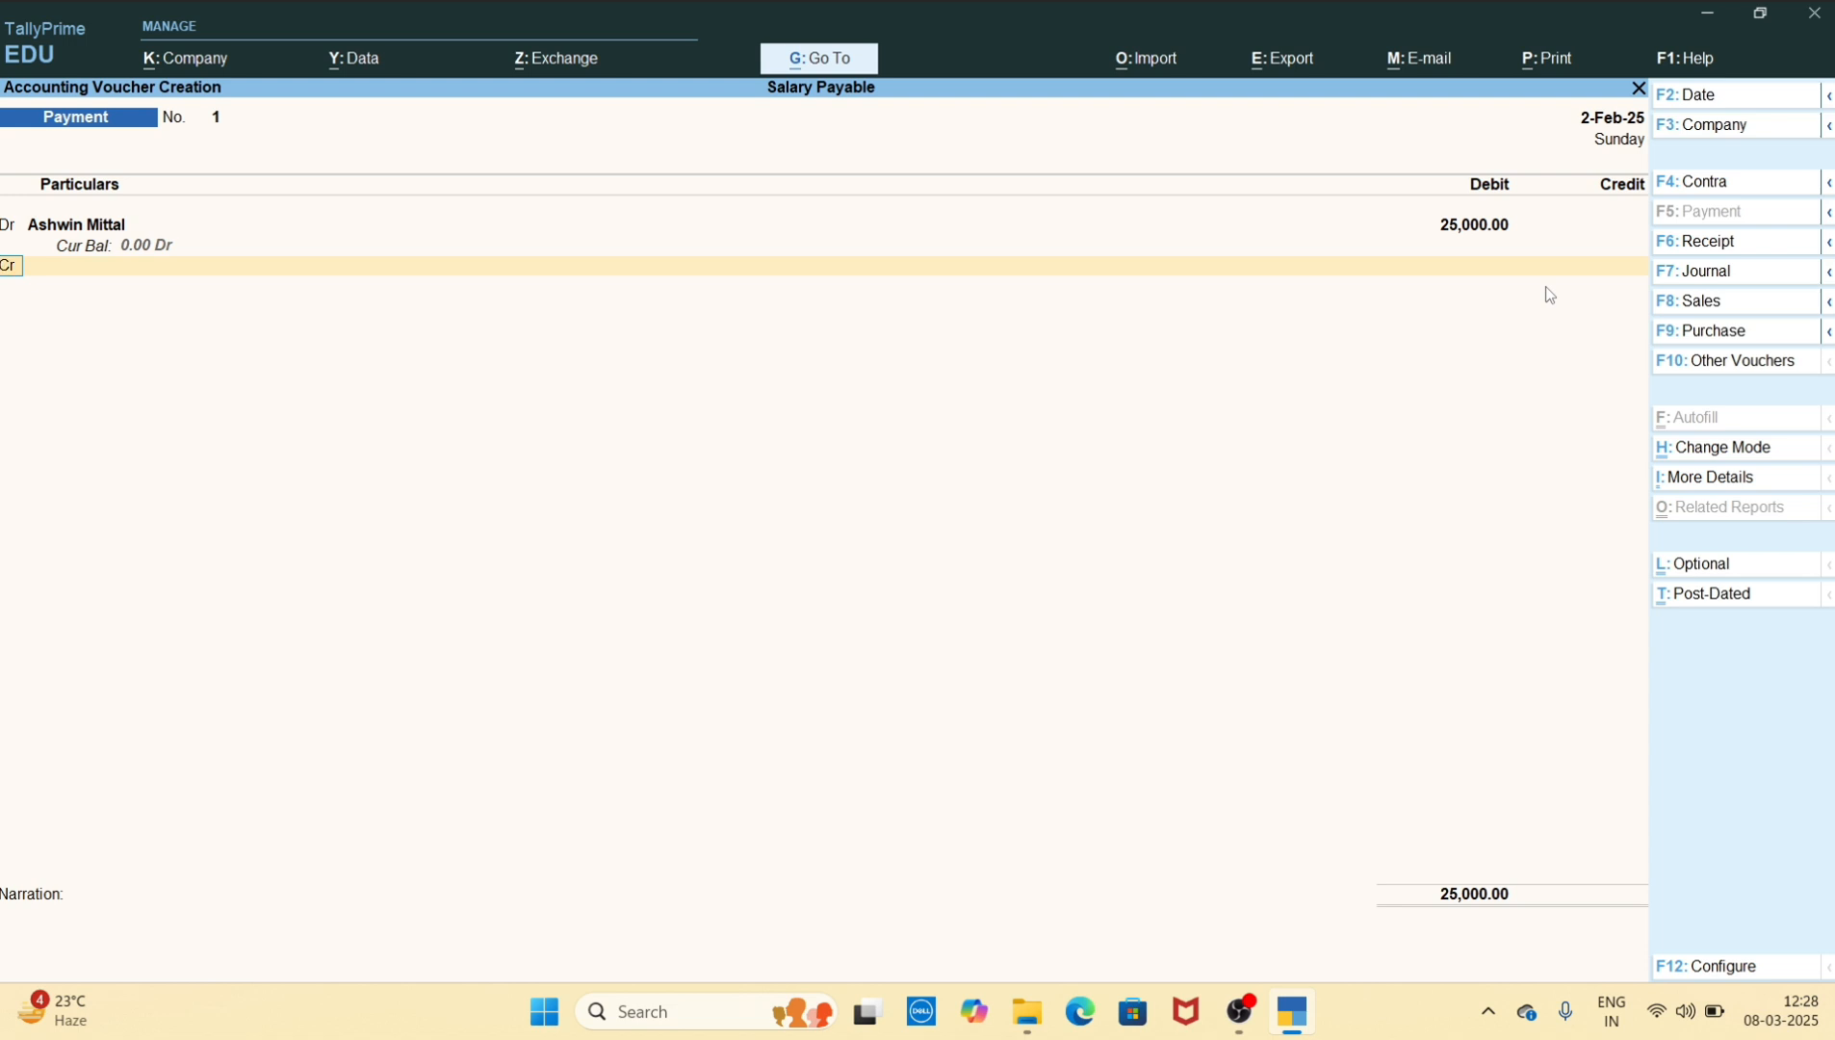
# Add a debit line of 25000 for the second employee's ledger in the payment voucher
pyautogui.write('d')
pyautogui.press('Return')
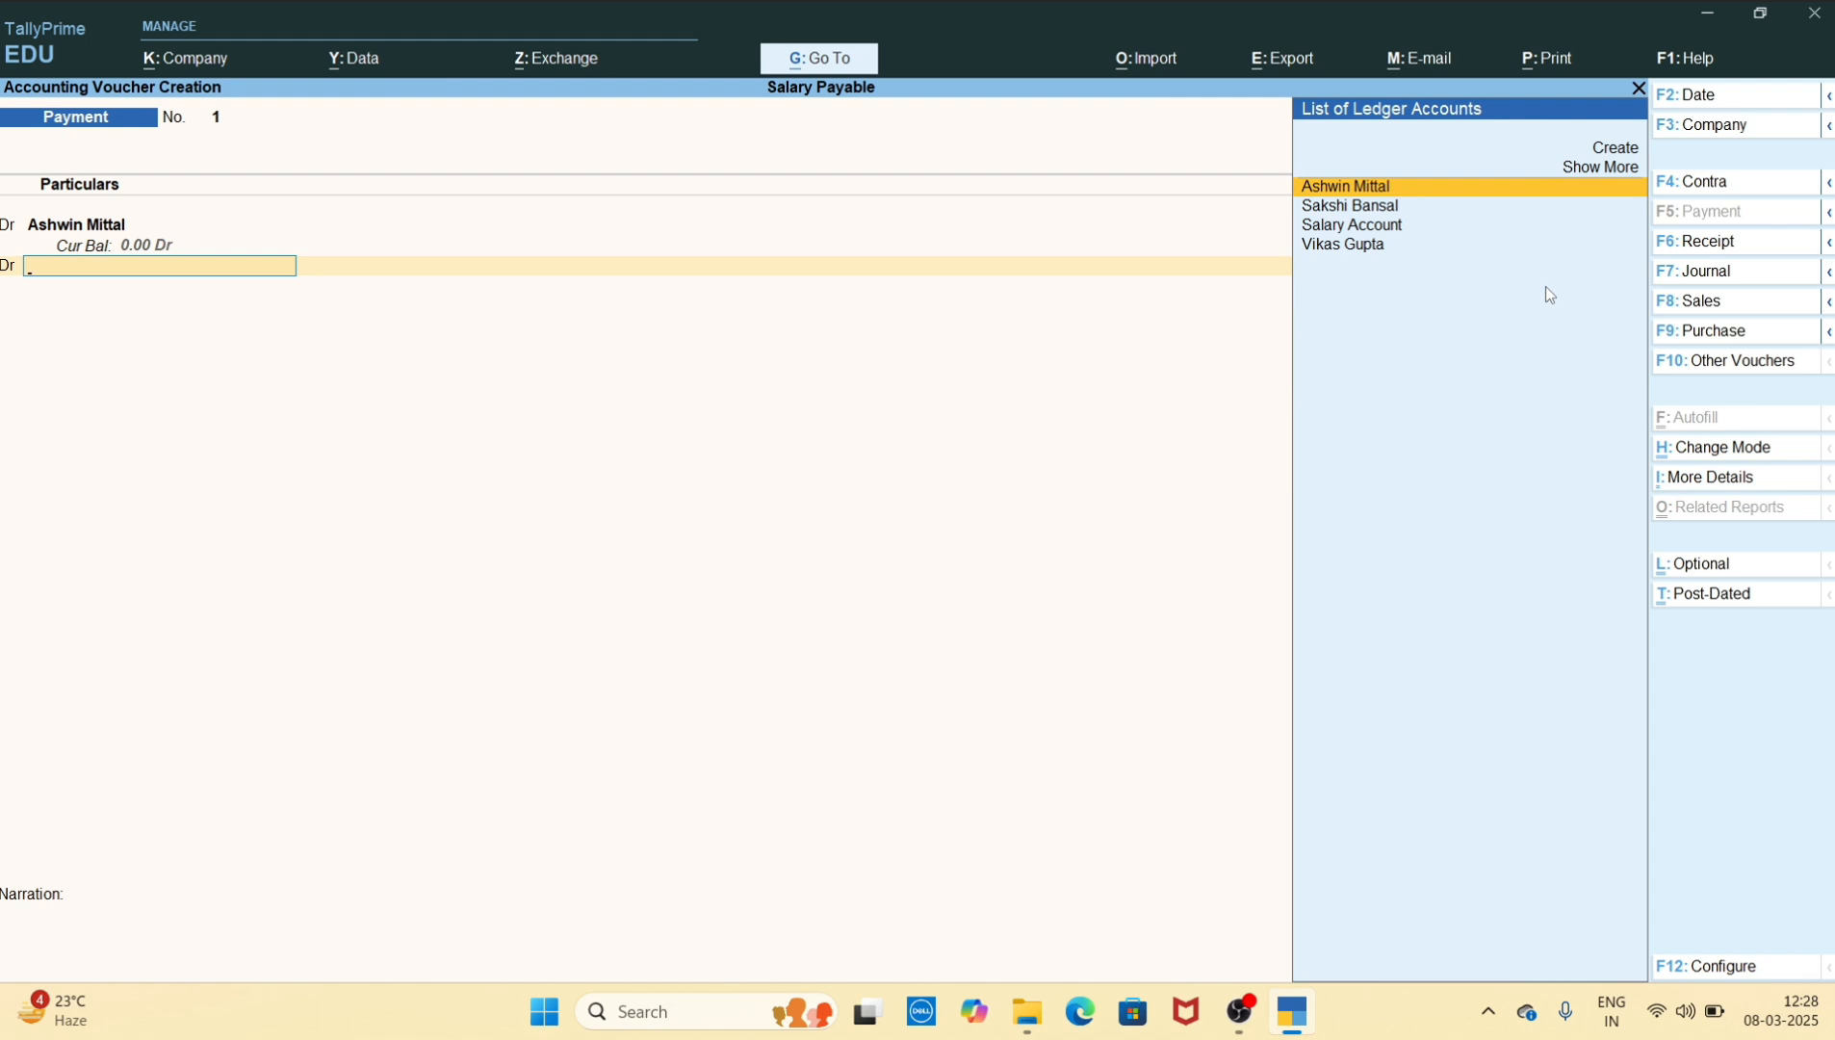
pyautogui.press('Down')
pyautogui.press('Down')
pyautogui.press('Down')
pyautogui.press('Return')
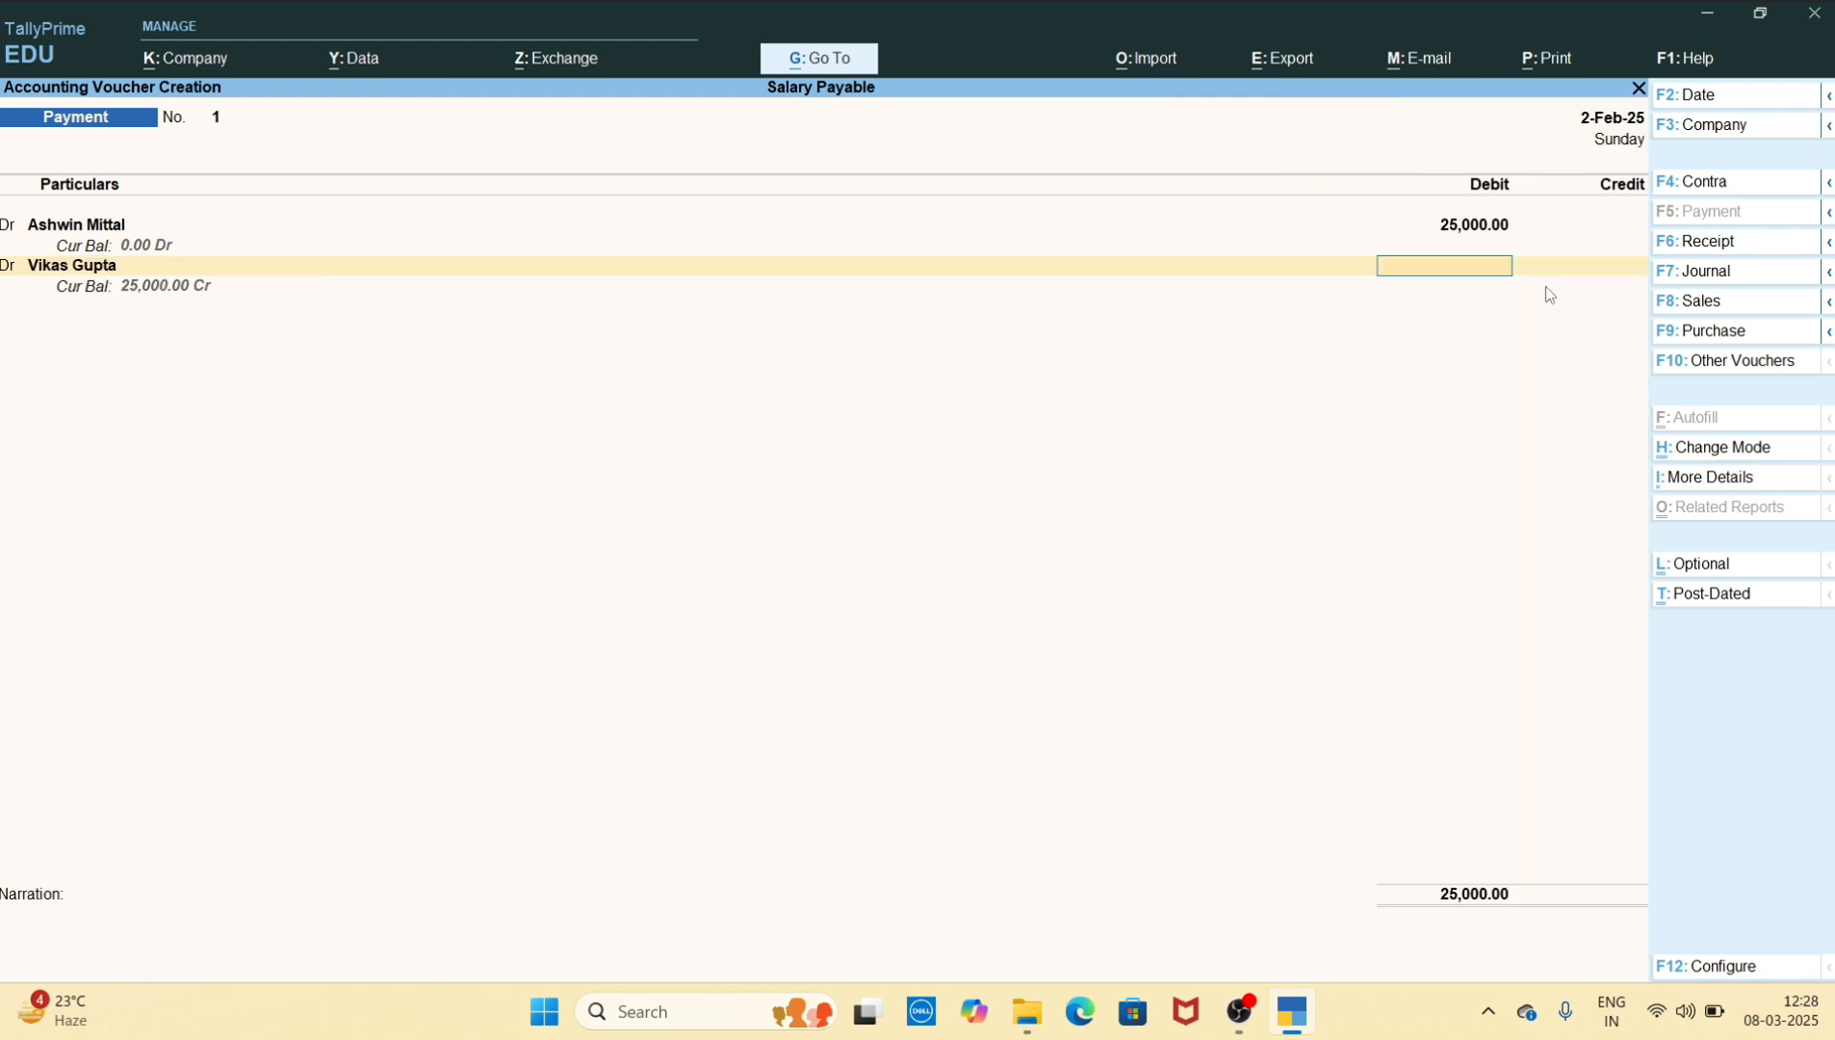
pyautogui.write('25000')
pyautogui.press('Return')
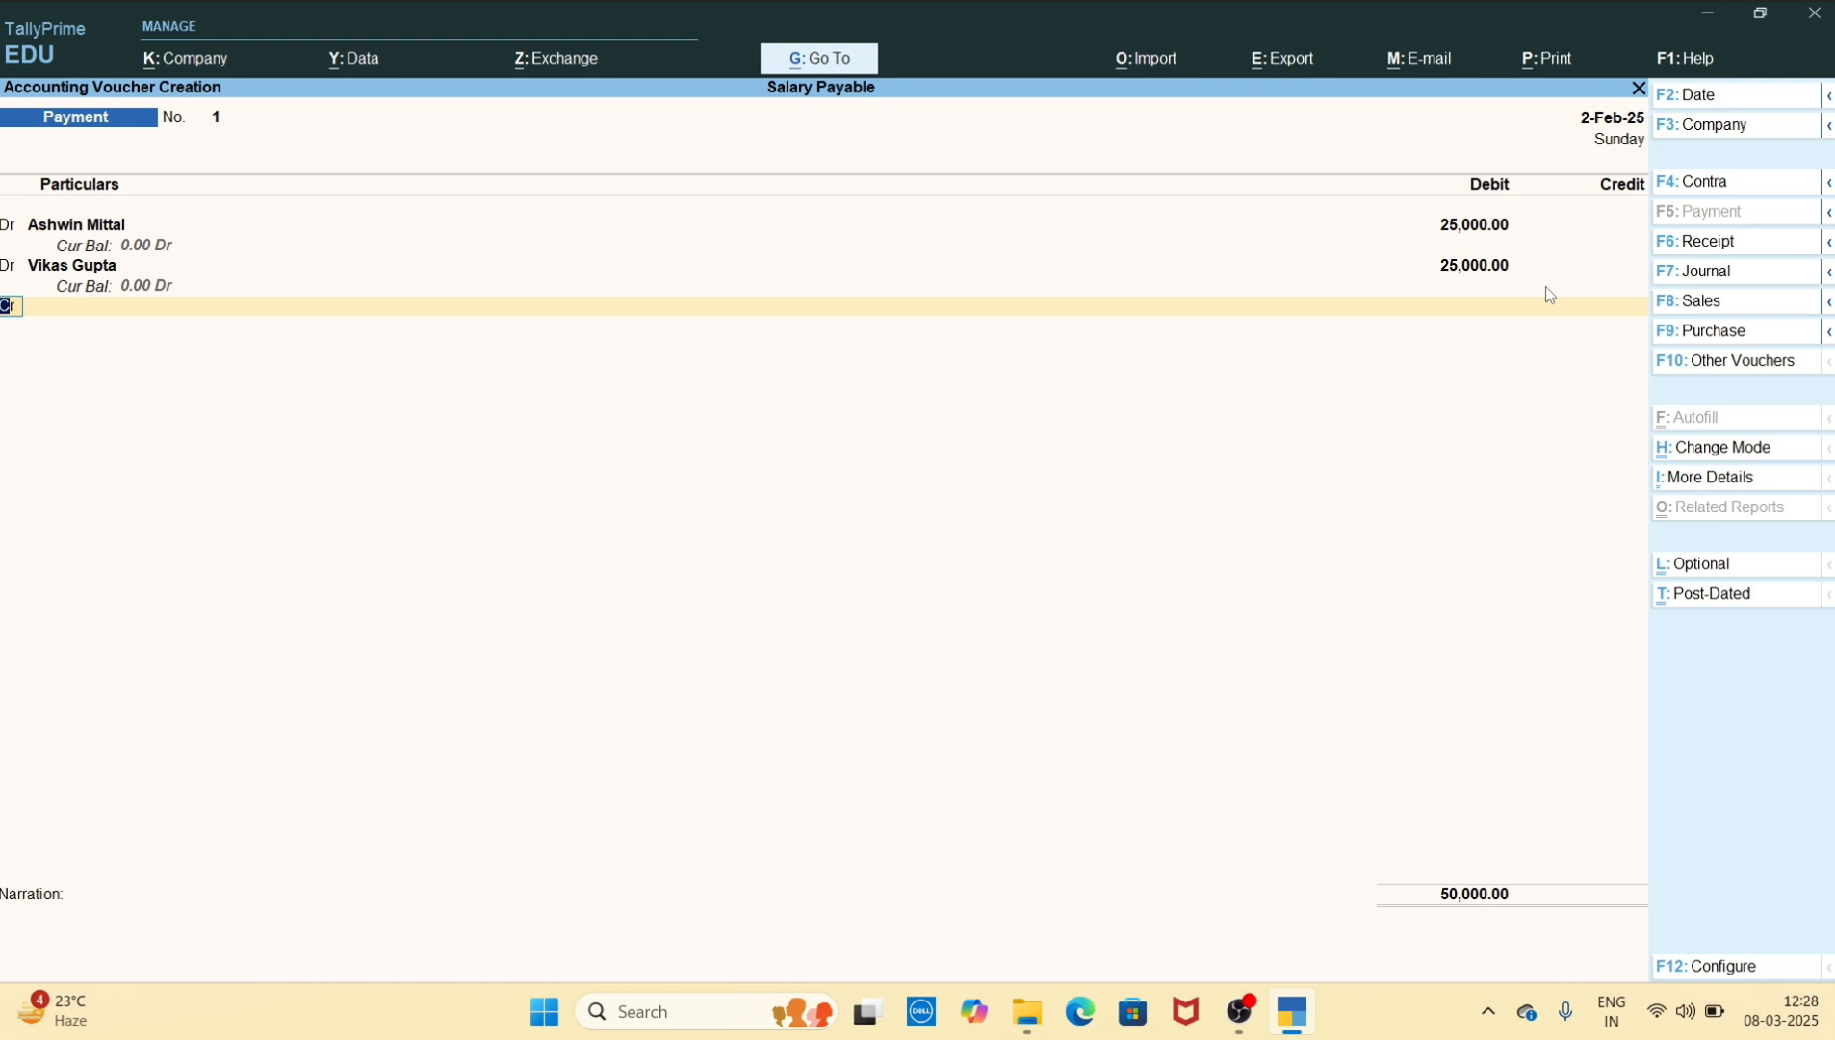
# Add a debit line of 20000 for the third employee's ledger in the payment voucher
pyautogui.write('d')
pyautogui.press('Return')
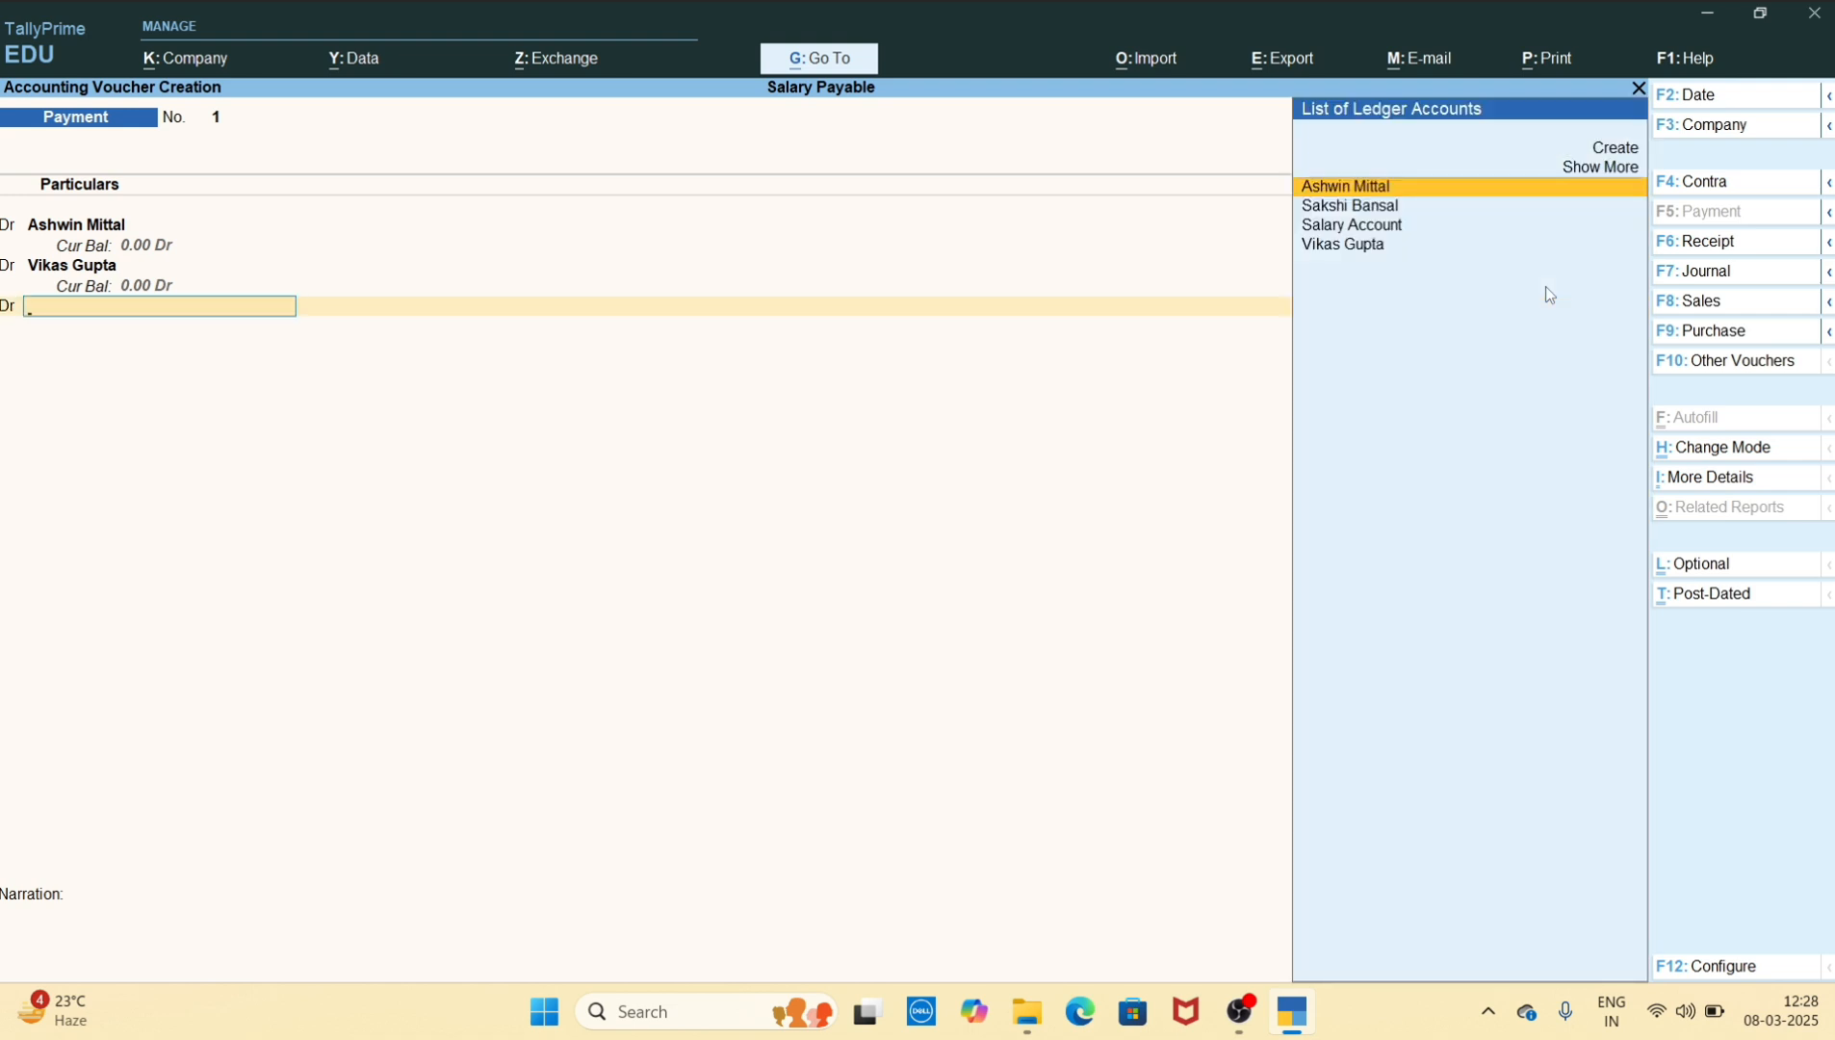
pyautogui.press('Down')
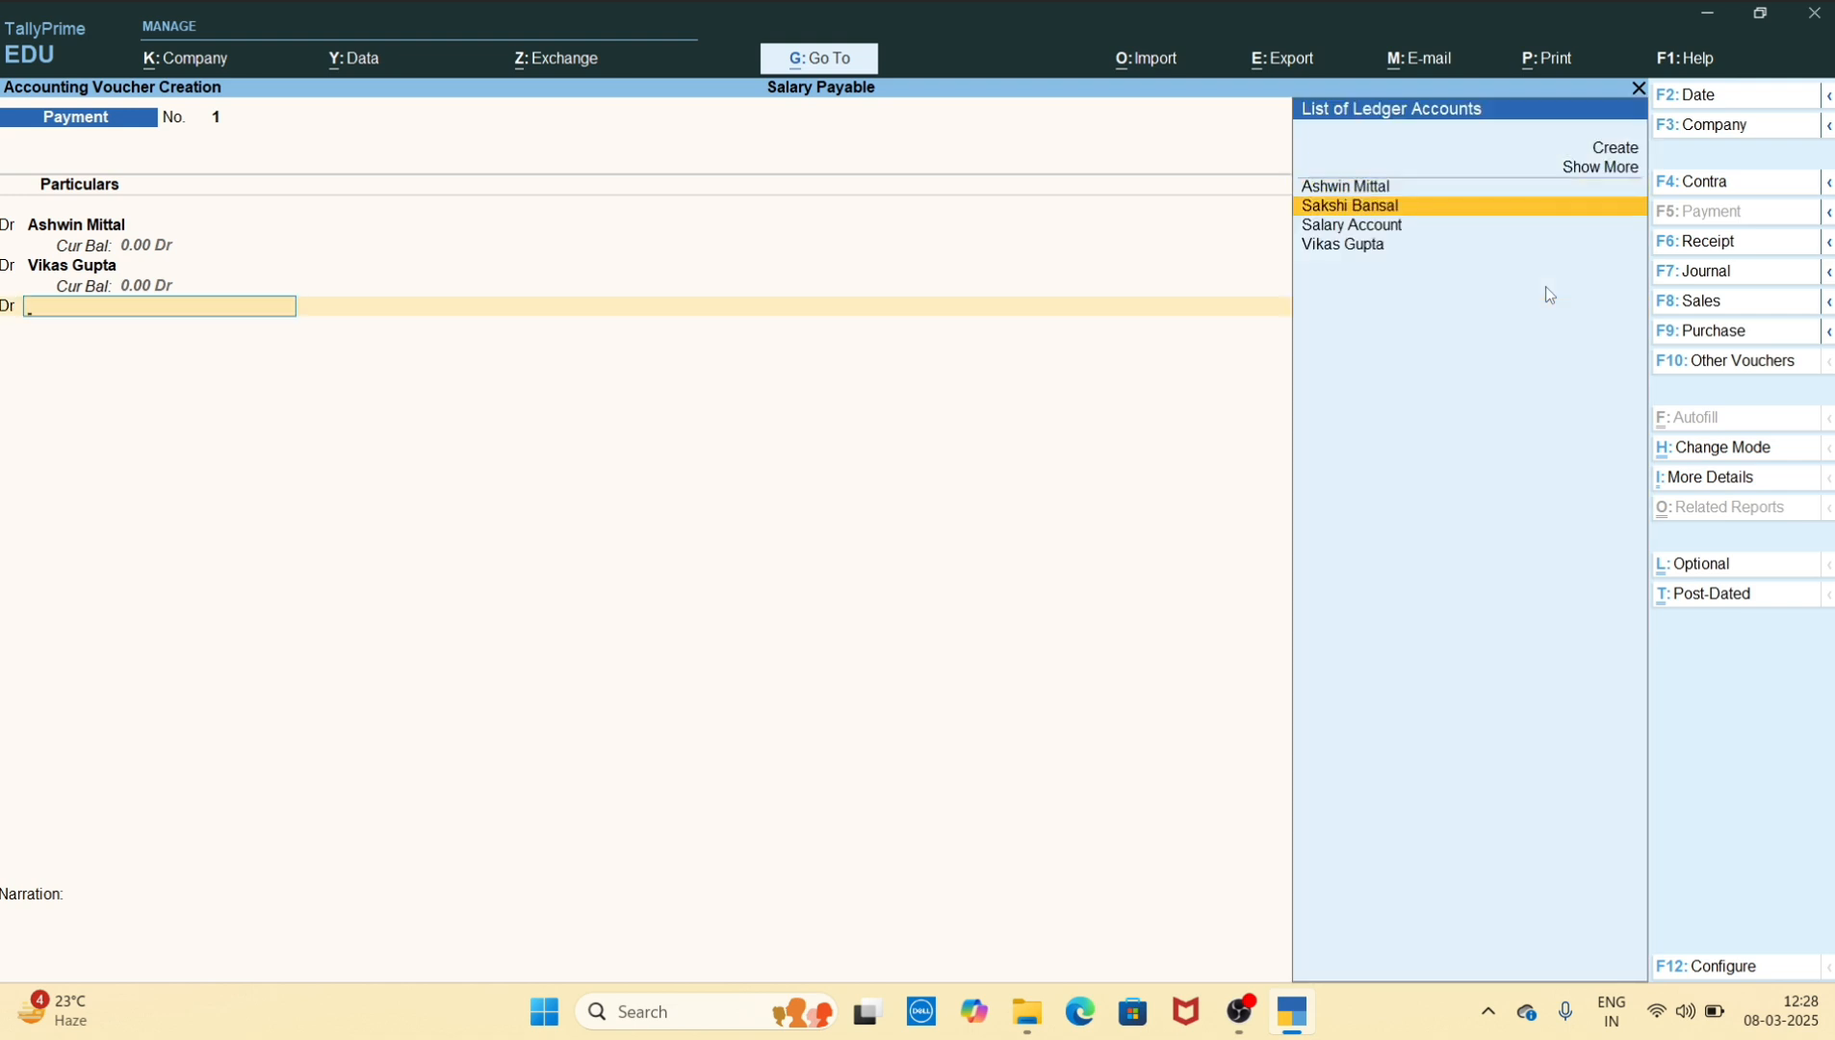
pyautogui.press('Return')
pyautogui.write('20,00')
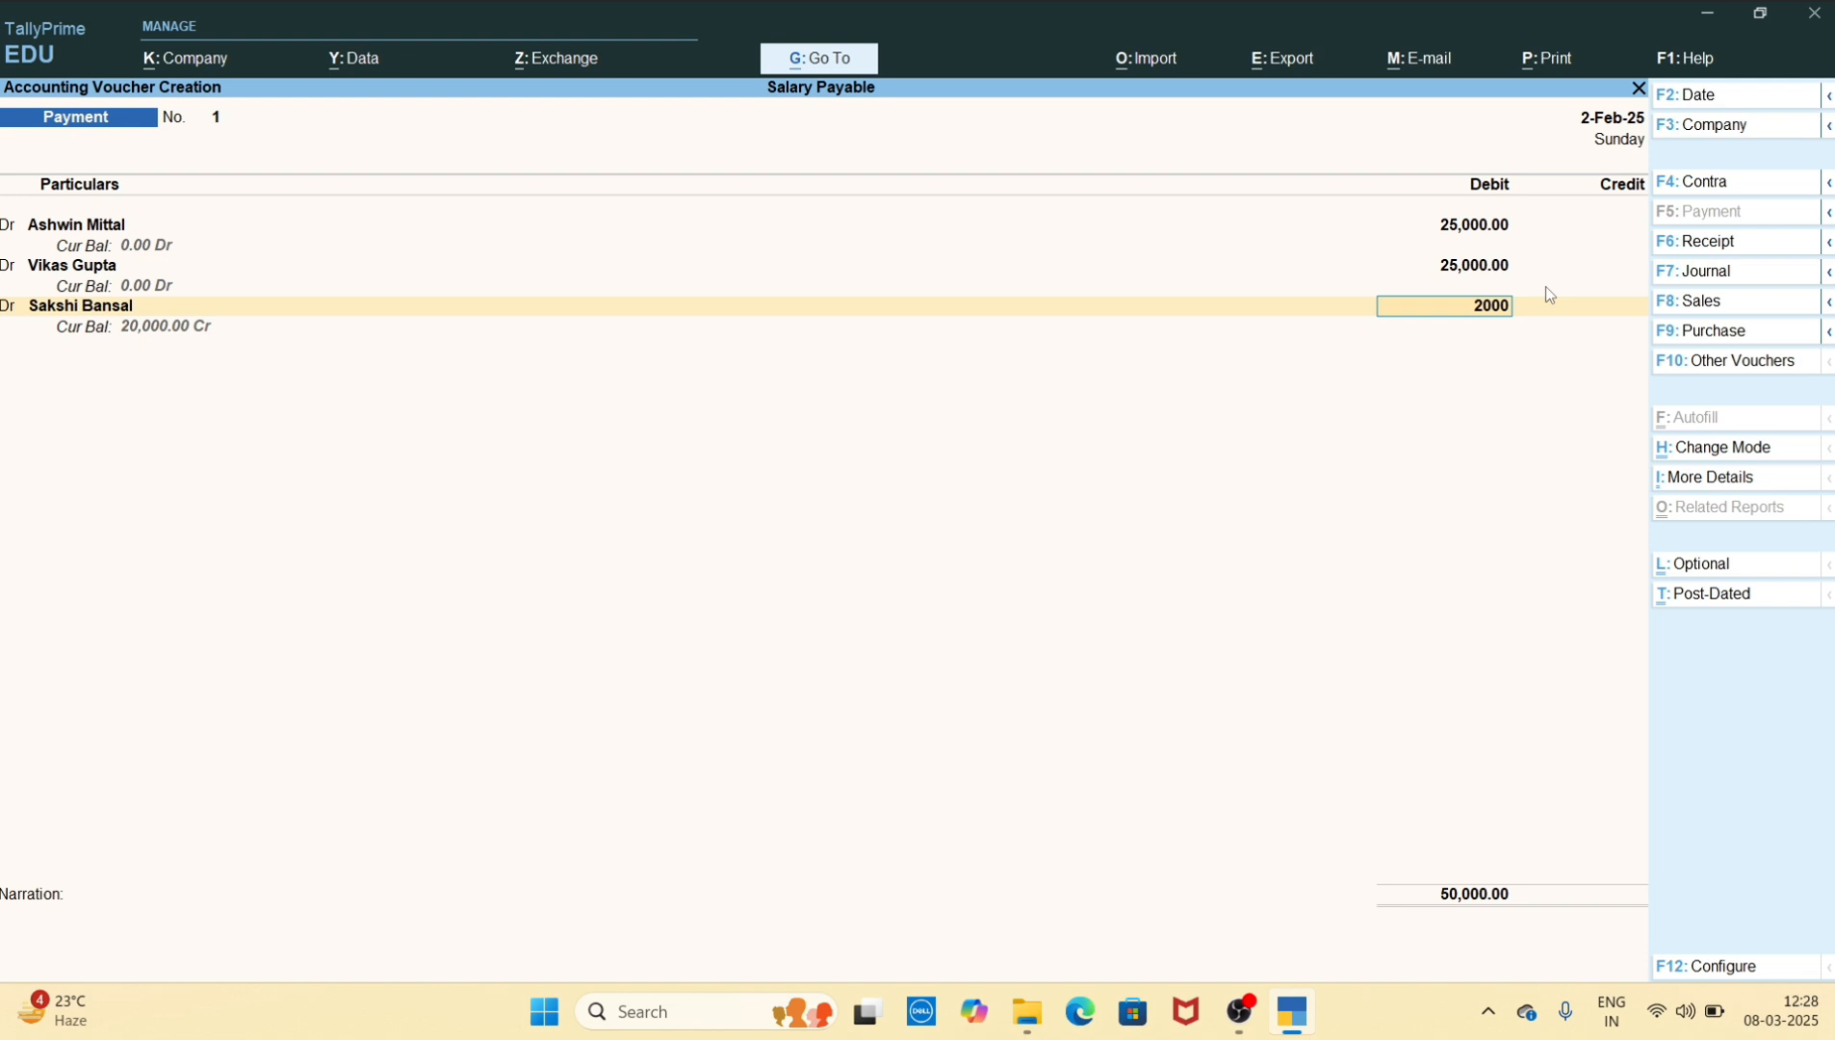
pyautogui.write('0')
pyautogui.press('Return')
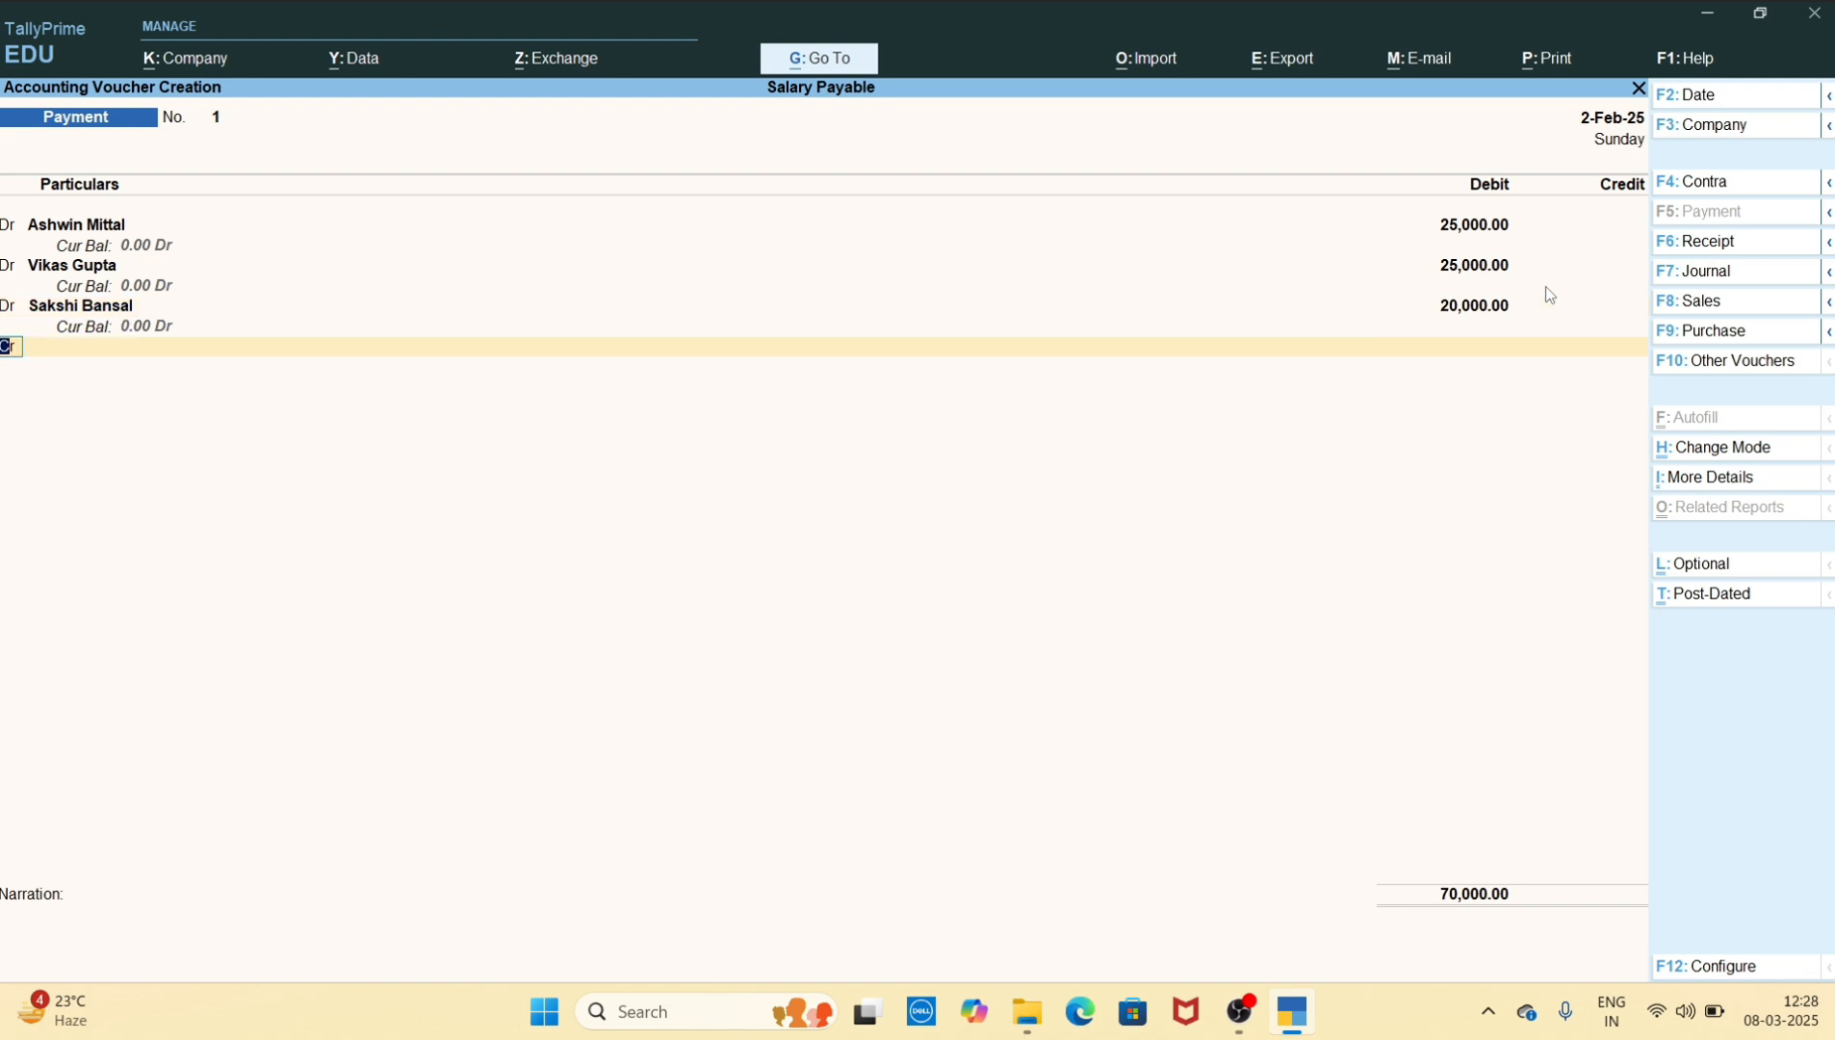
# Create a Bank Account ledger under the Bank Accounts group for the payment voucher's credit line
pyautogui.press('Return')
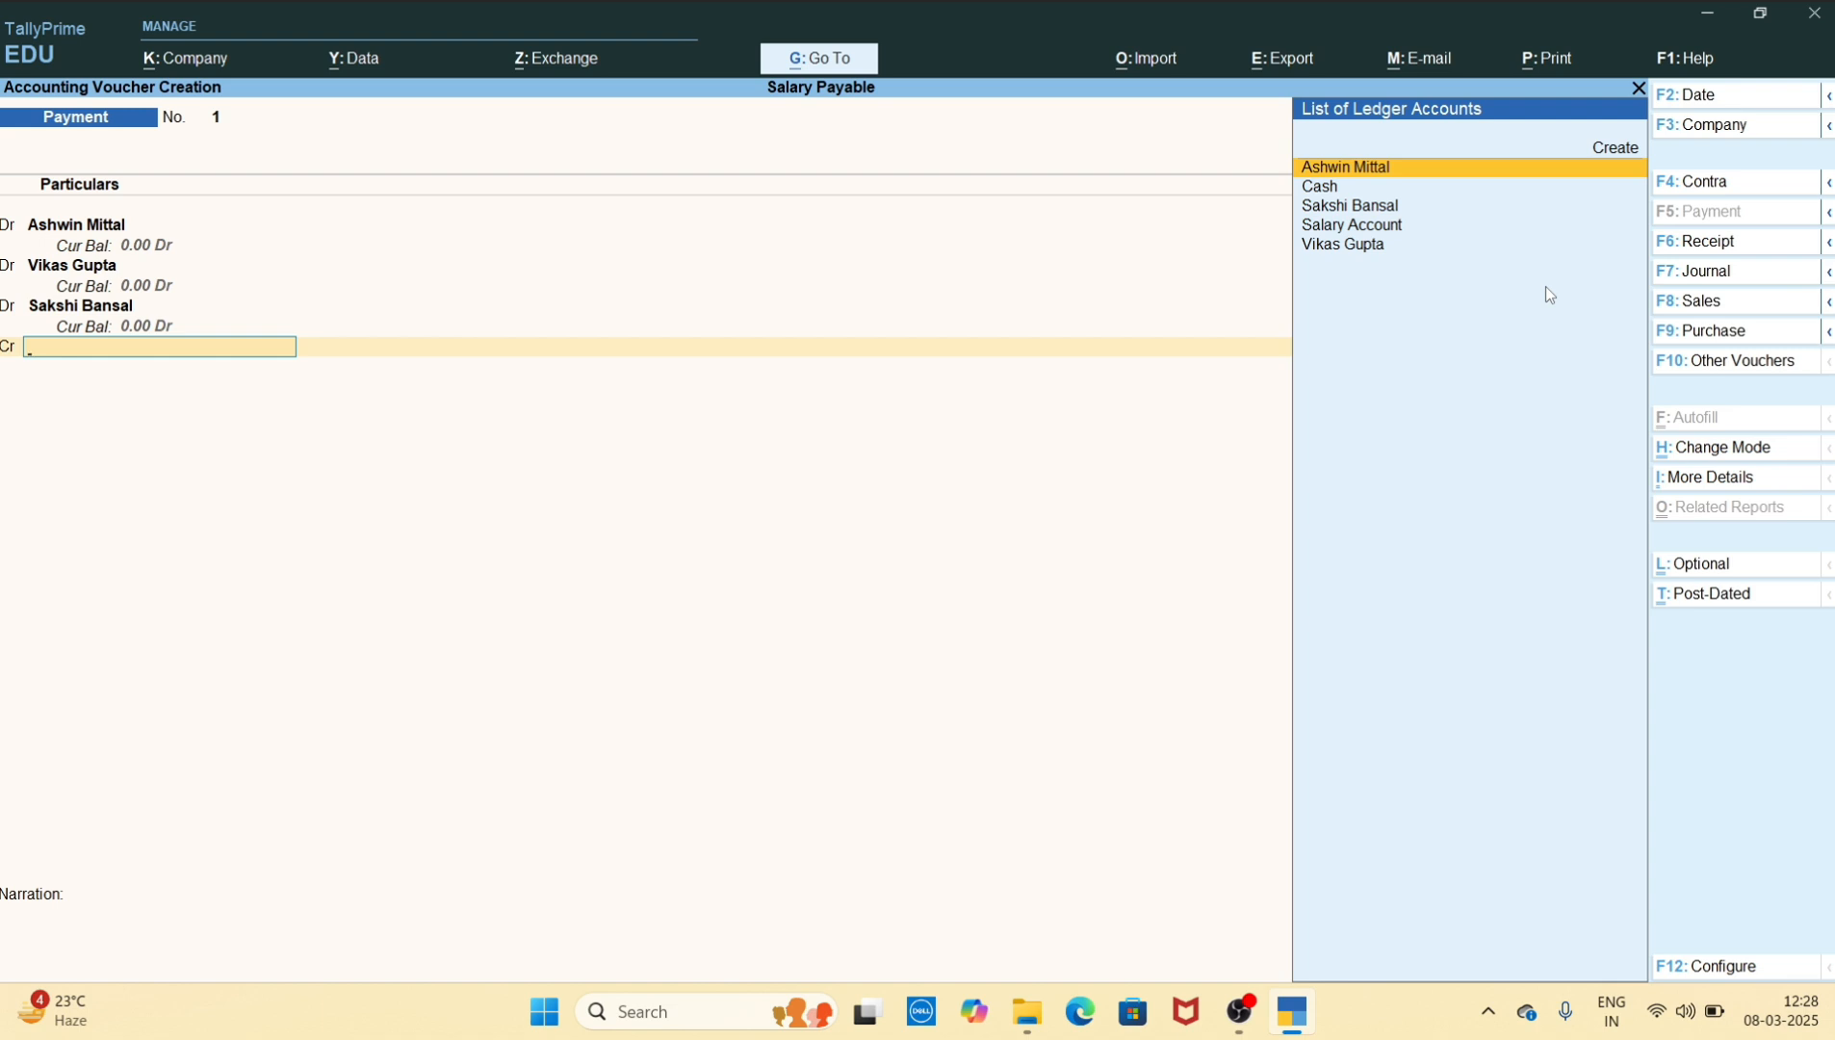
pyautogui.press('Up')
pyautogui.press('Return')
pyautogui.write('B')
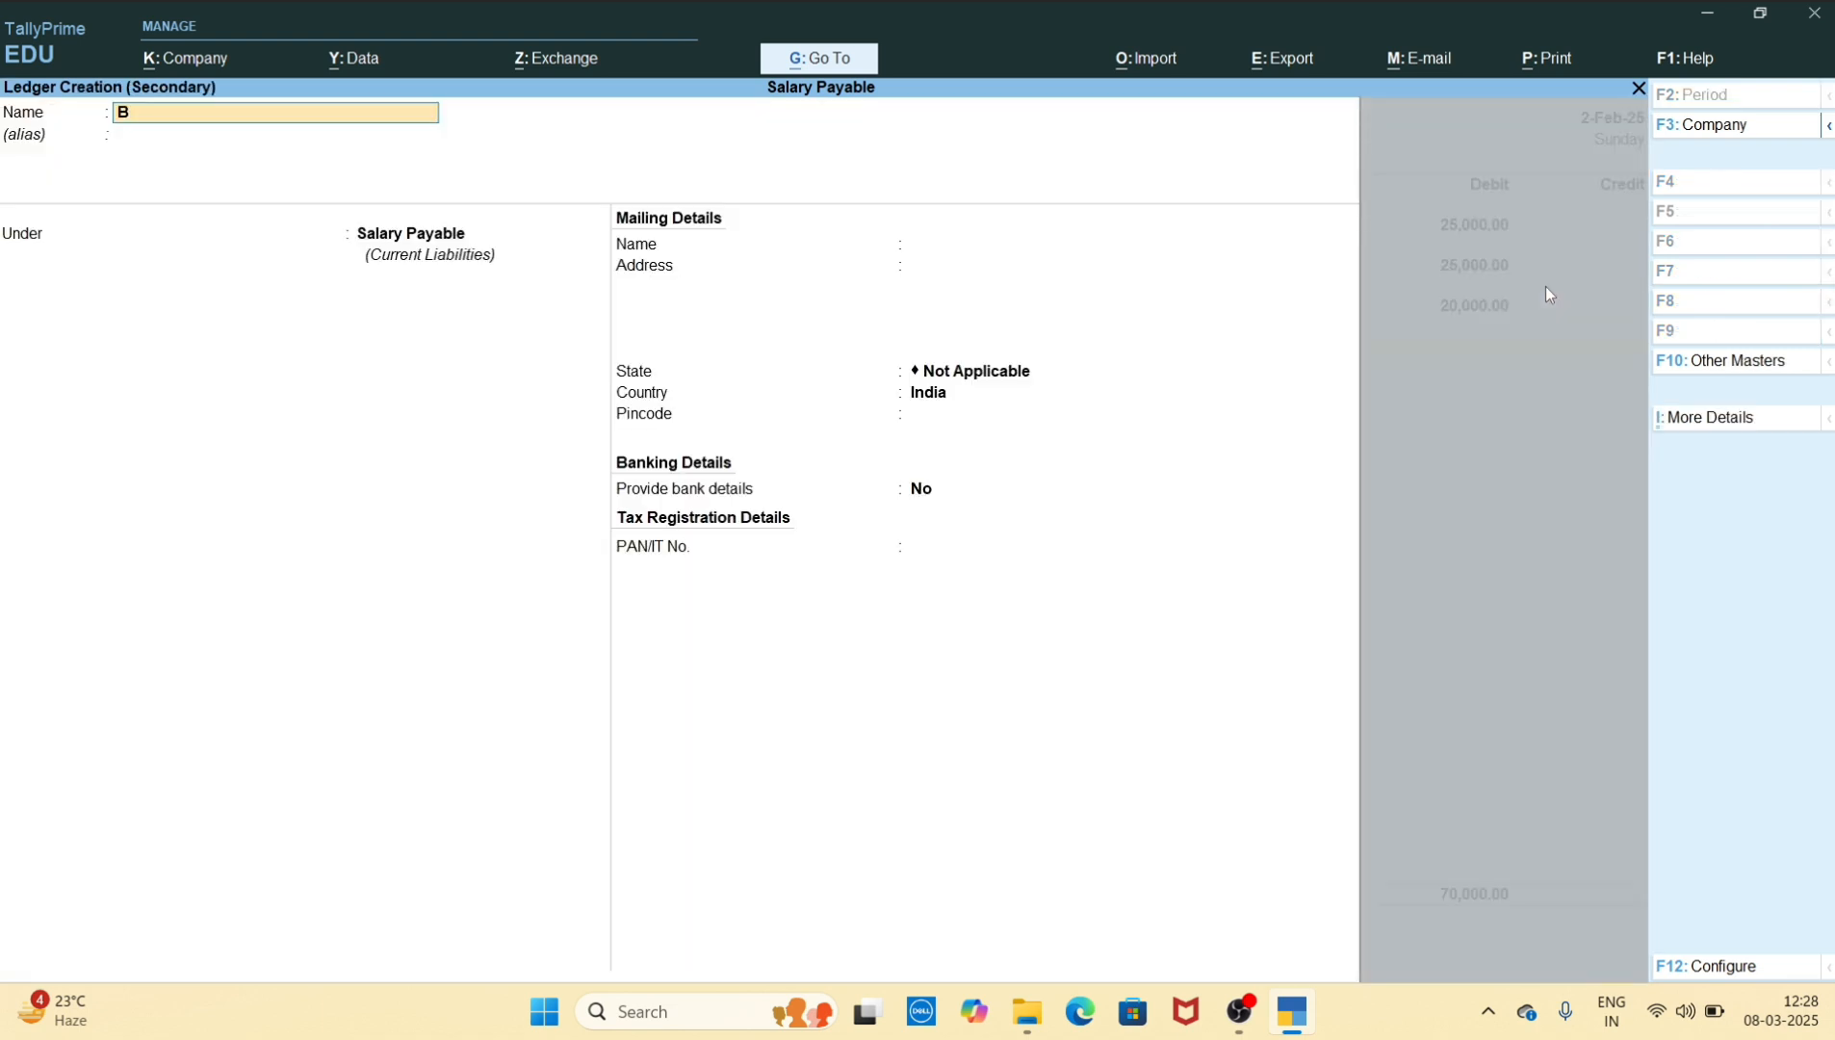
pyautogui.write('ank account')
pyautogui.press('Return')
pyautogui.press('Return')
pyautogui.write('Bank')
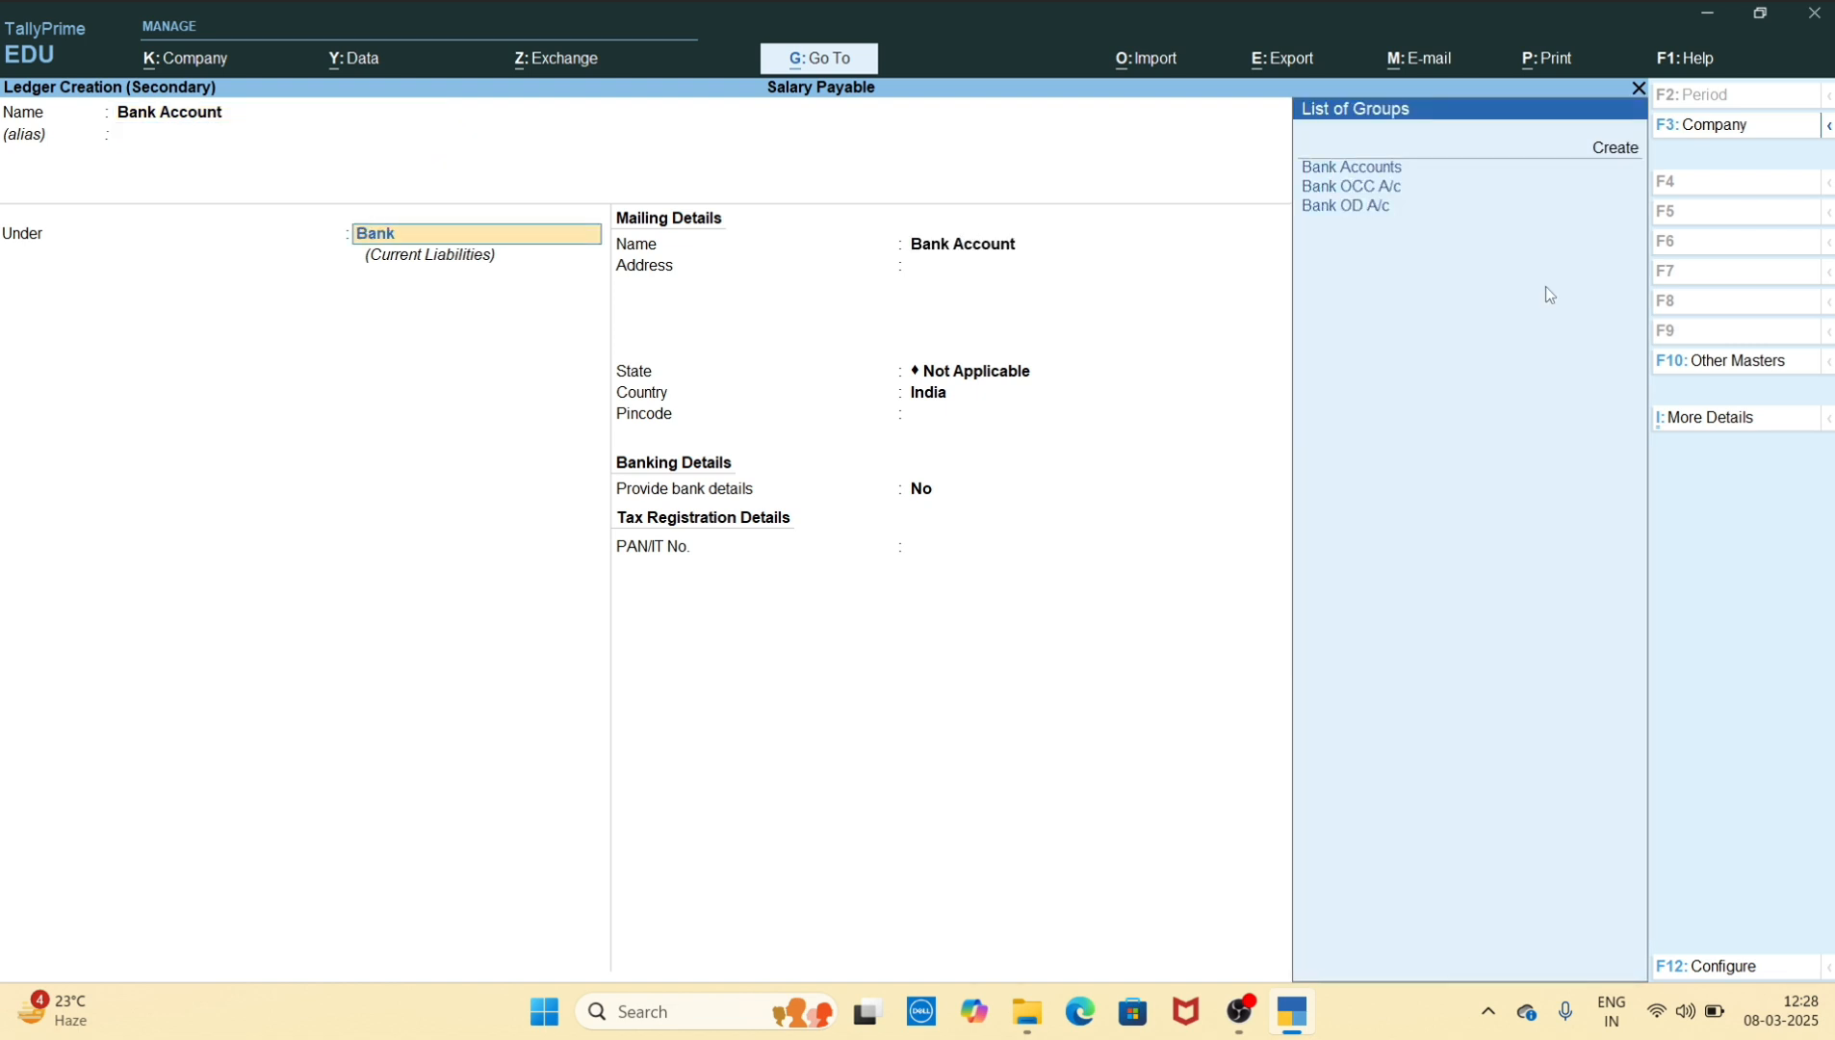
pyautogui.press('Return')
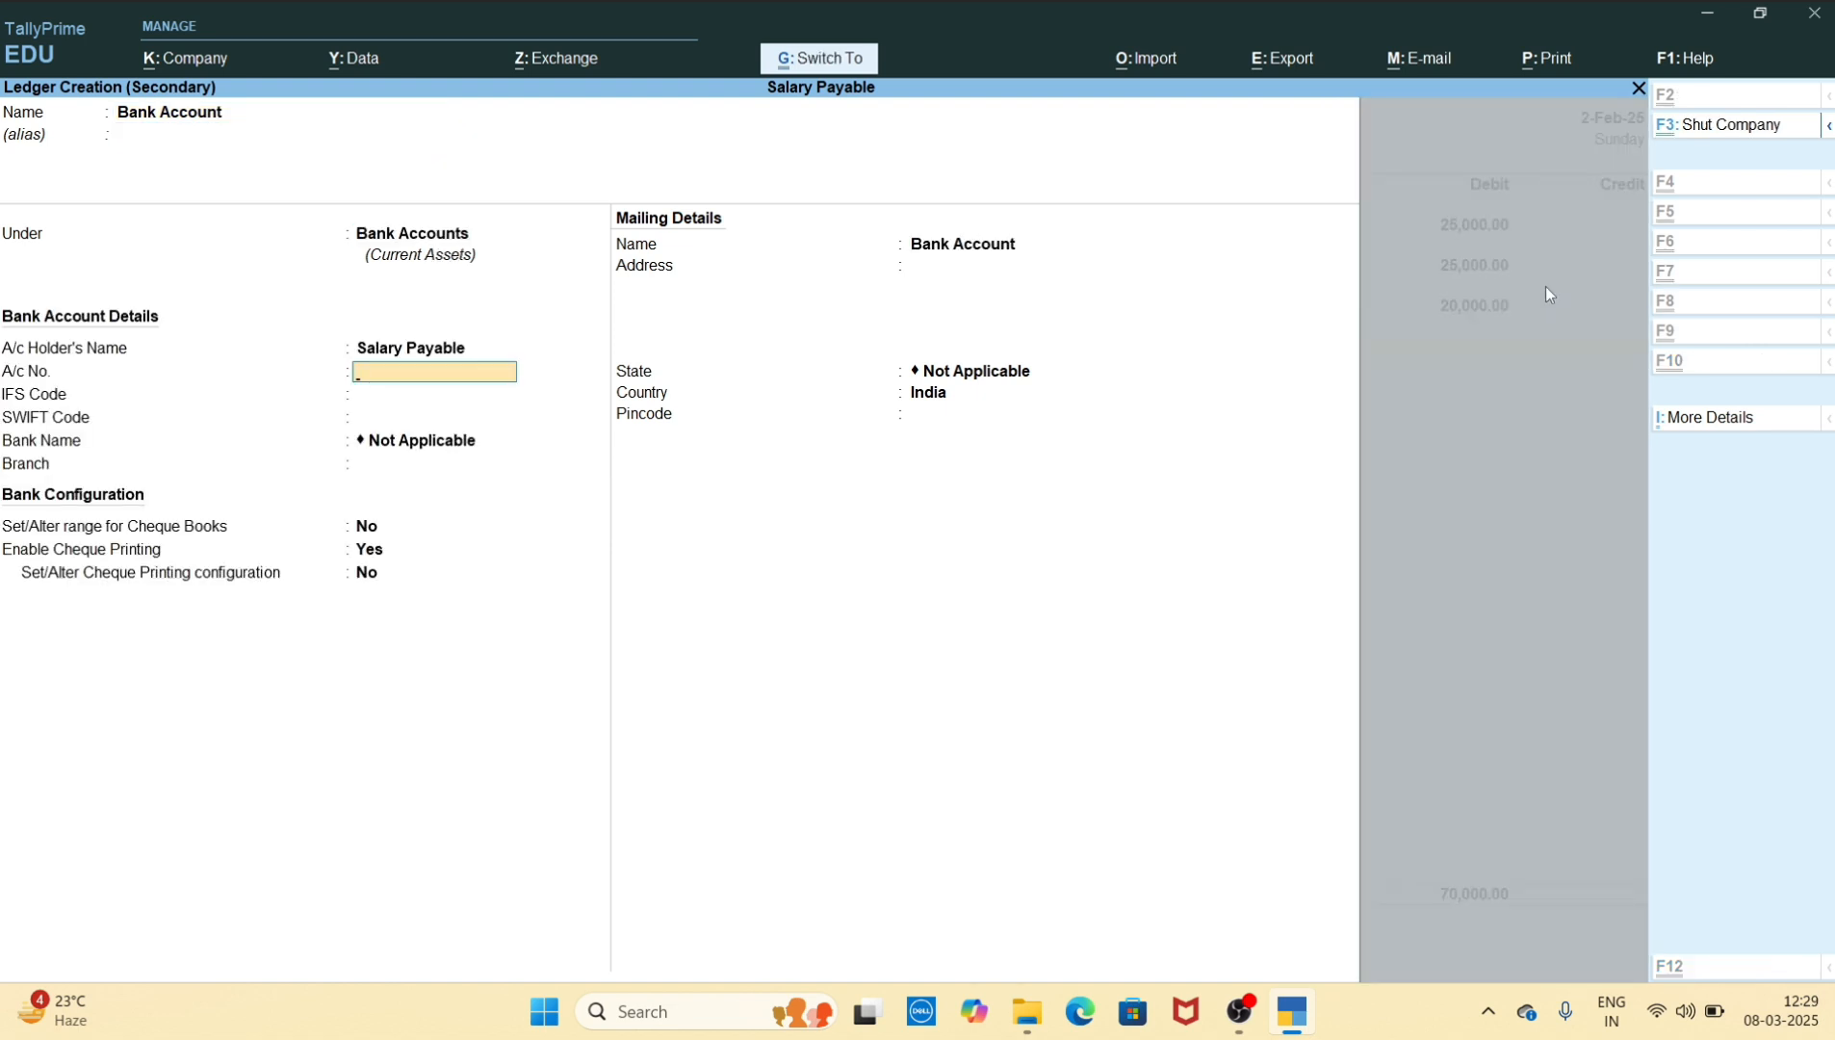
pyautogui.hotkey('ctrl', 'a')
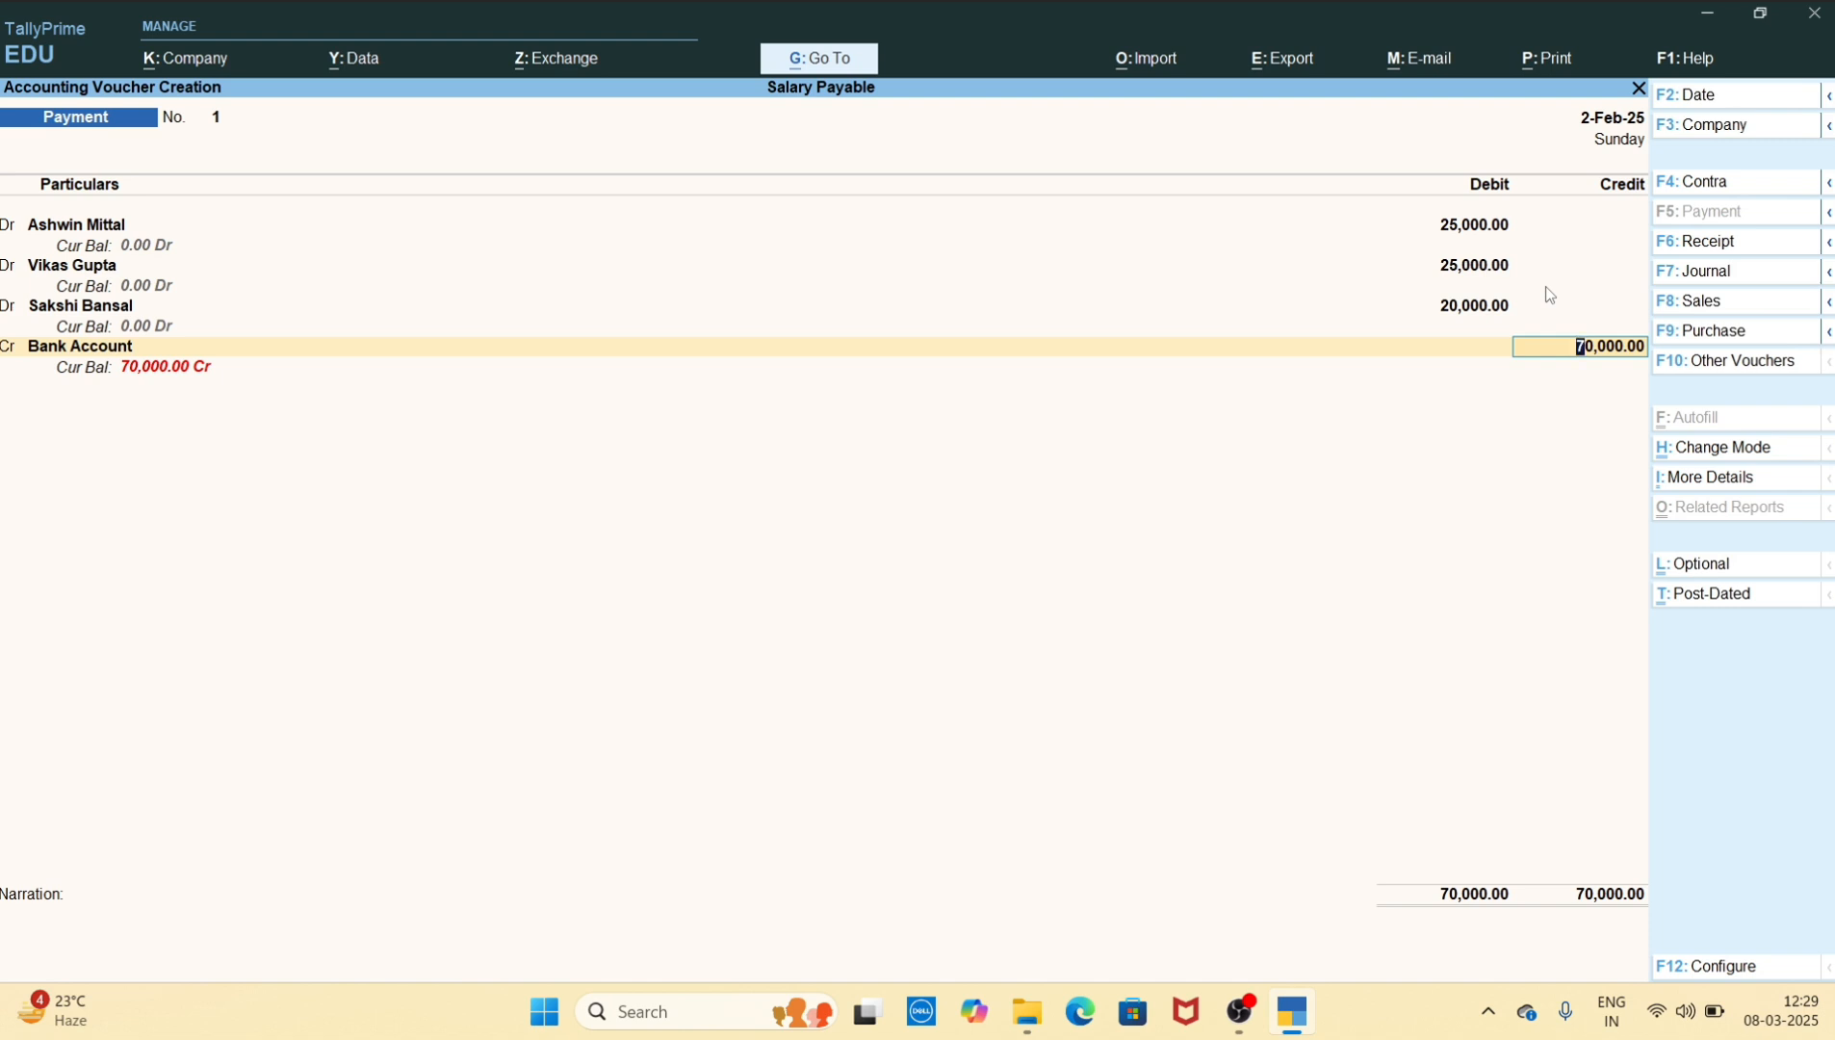
# Save the payment voucher with Bank Account credited 70000 and return to the Gateway of Tally
pyautogui.press('ctrl')
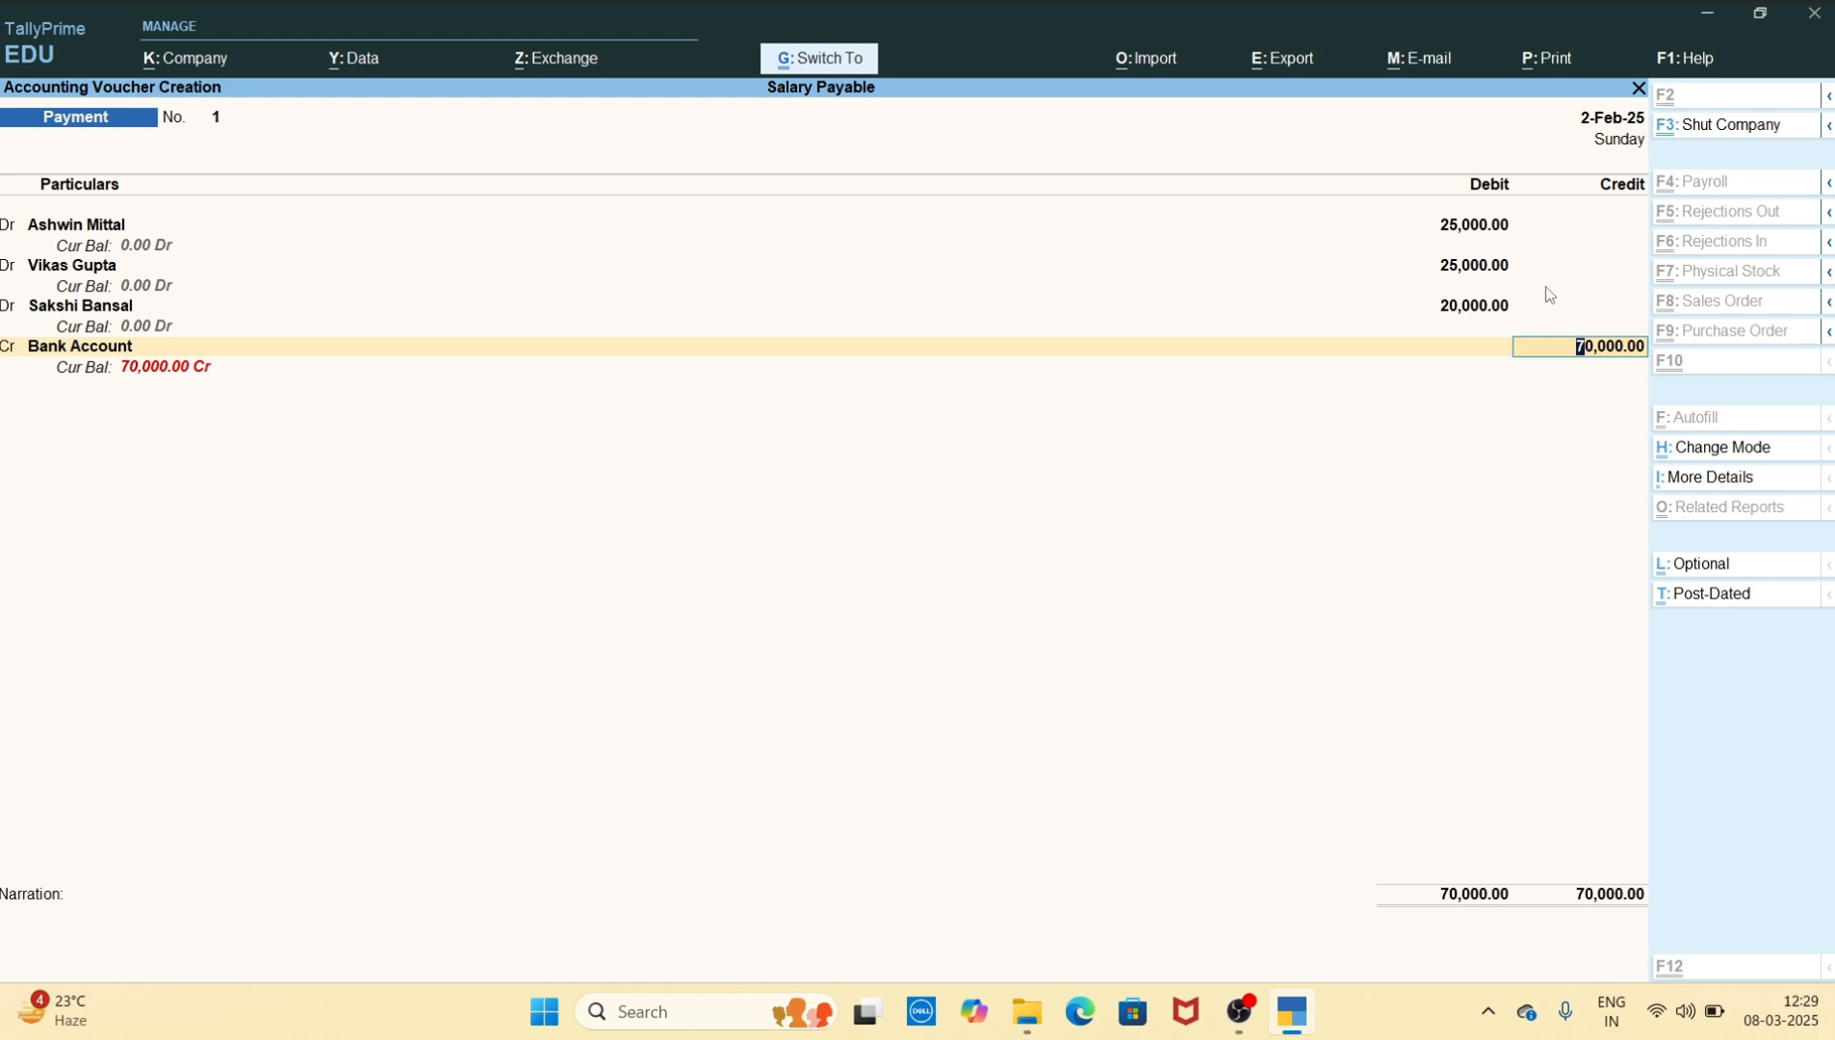
pyautogui.hotkey('ctrl', 'a')
pyautogui.press('Escape')
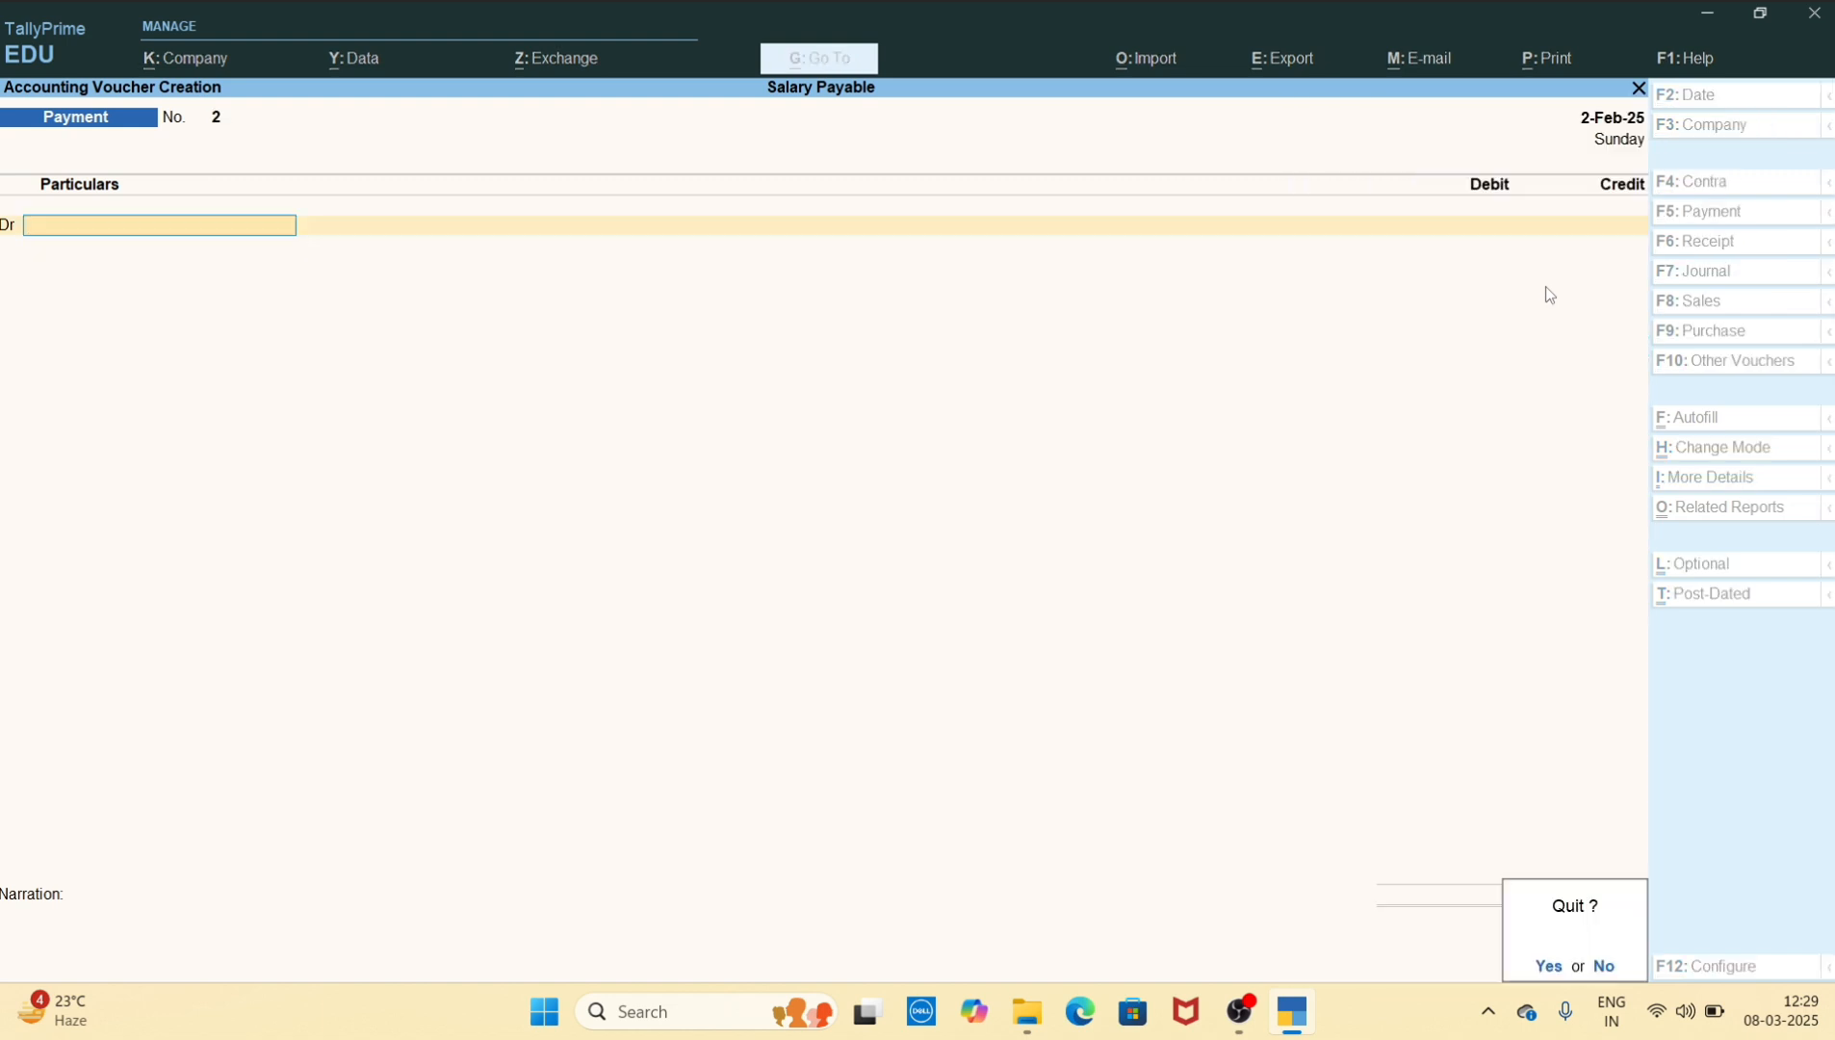
pyautogui.press('y')
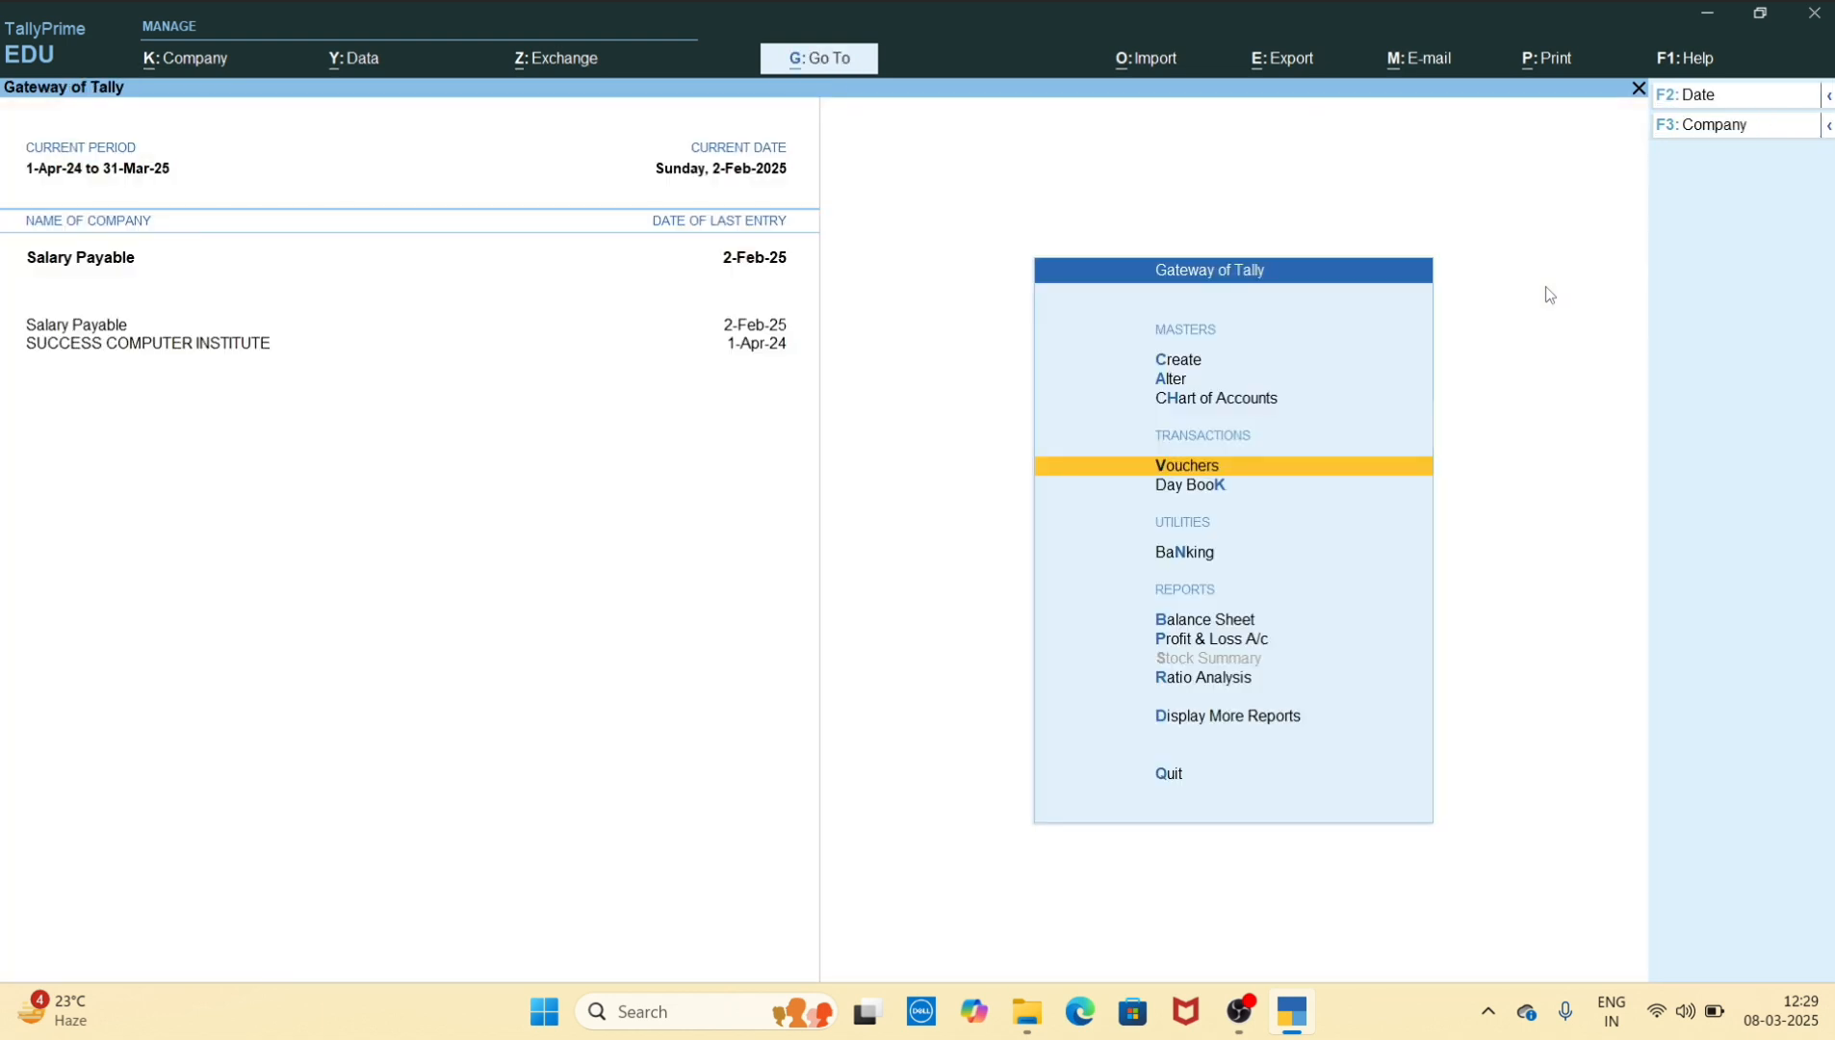